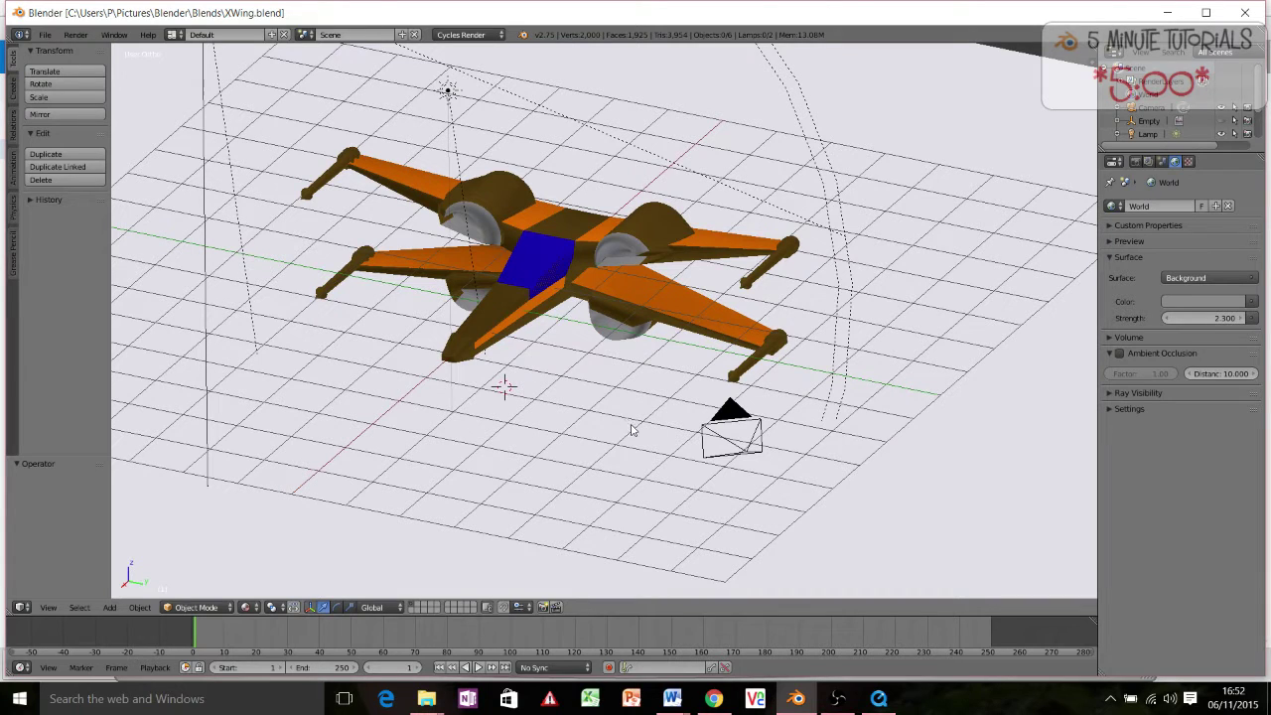
Watch the reference clip, orbit the finished X-wing, then begin reloading the start-up file
key("alt+Tab")
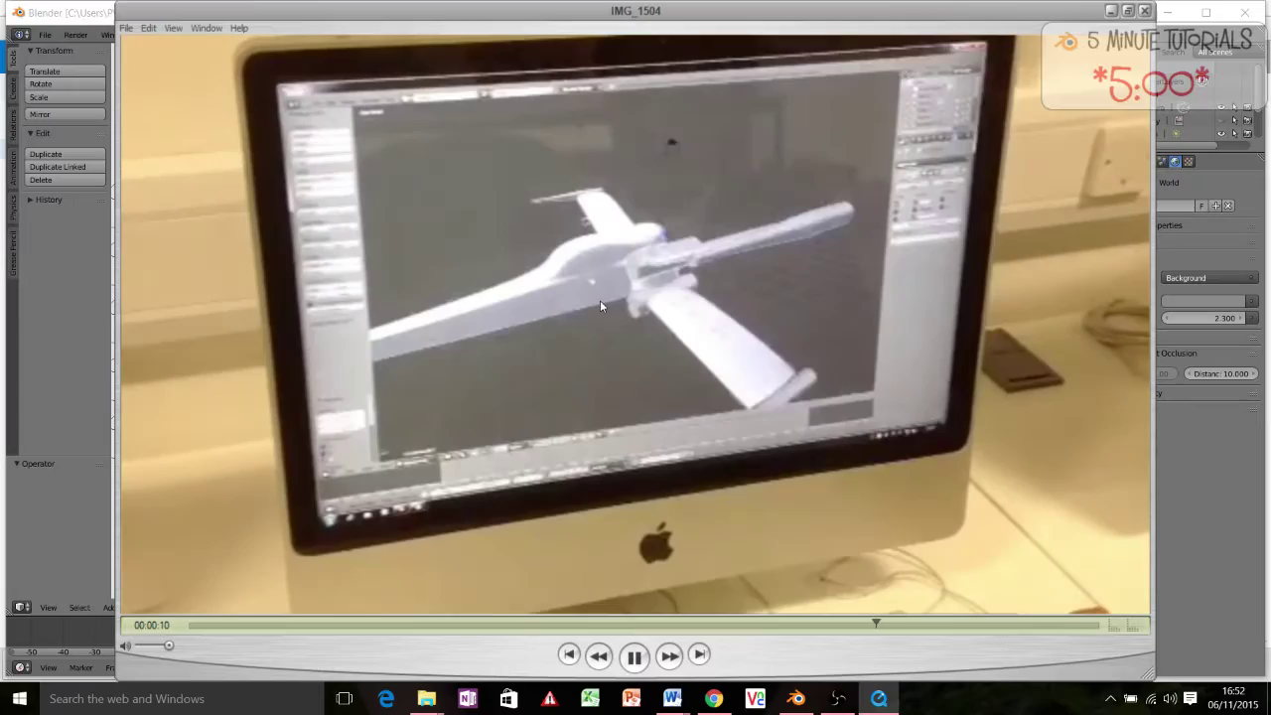
key("space")
key("alt+Tab")
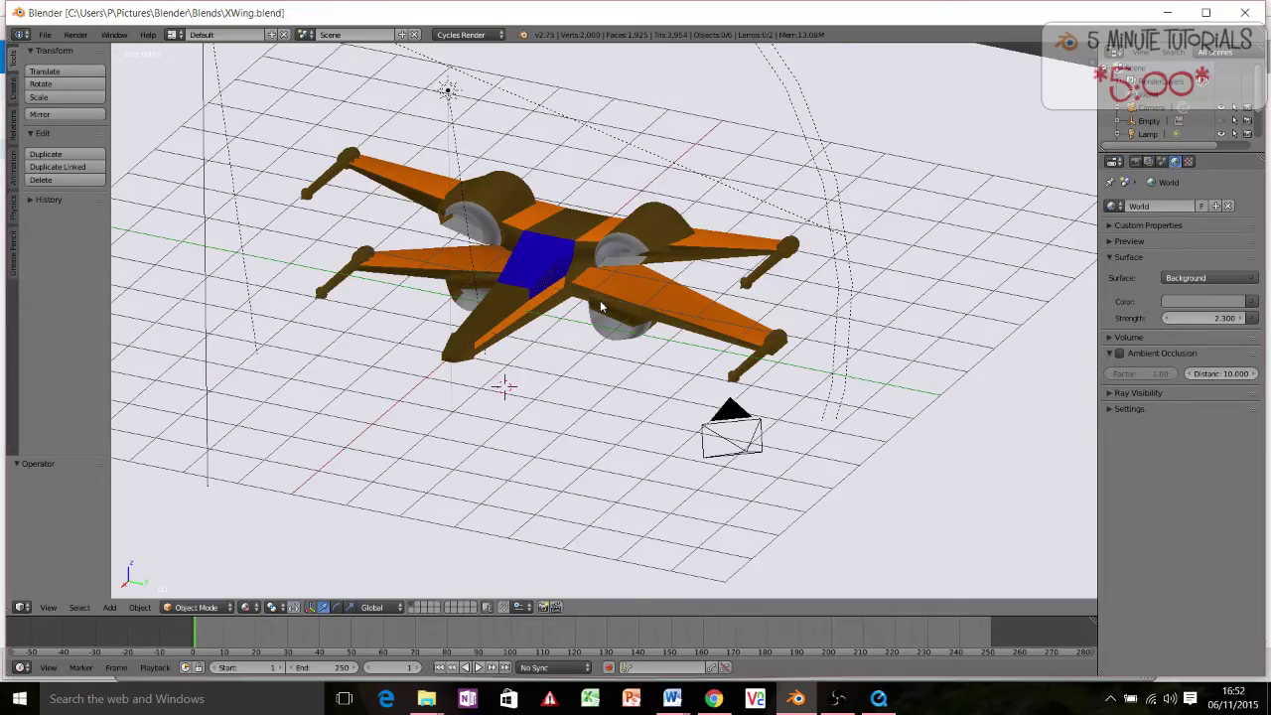
middle_click_drag(602, 308, 699, 273)
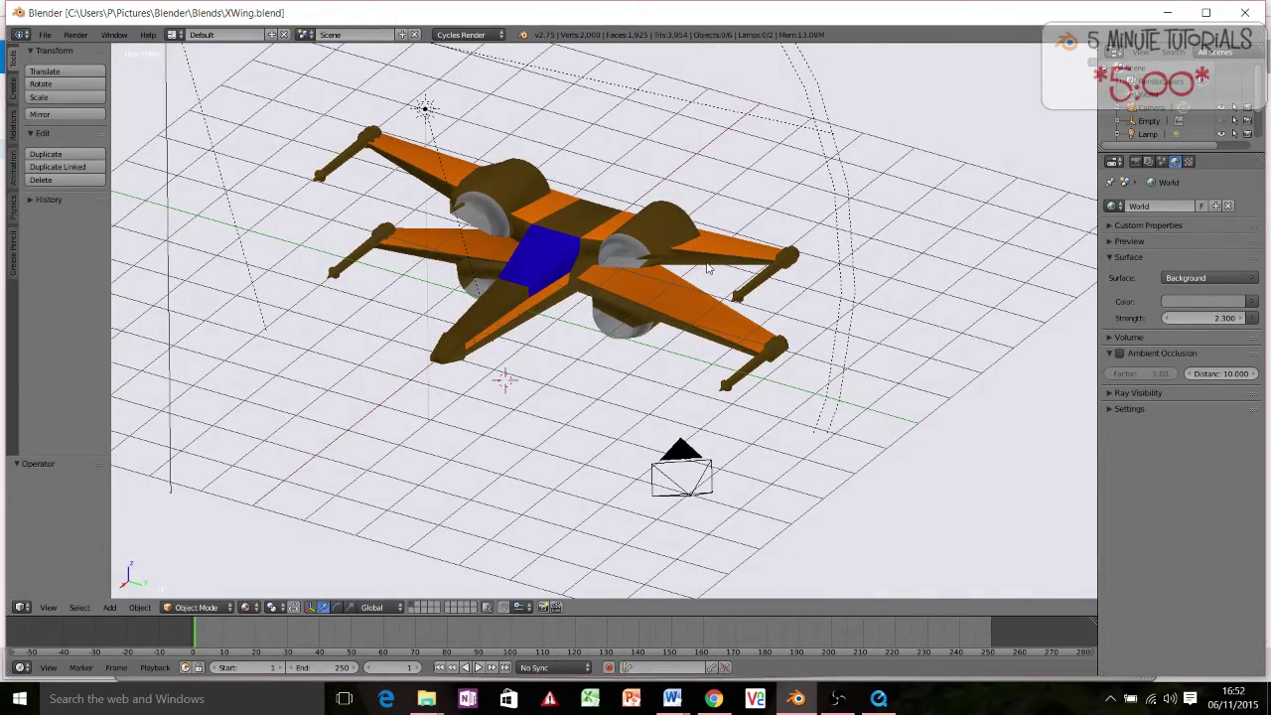
key("ctrl+n")
Confirm the fresh start-up scene and place the 3D cursor right of the cube
left_click(706, 261)
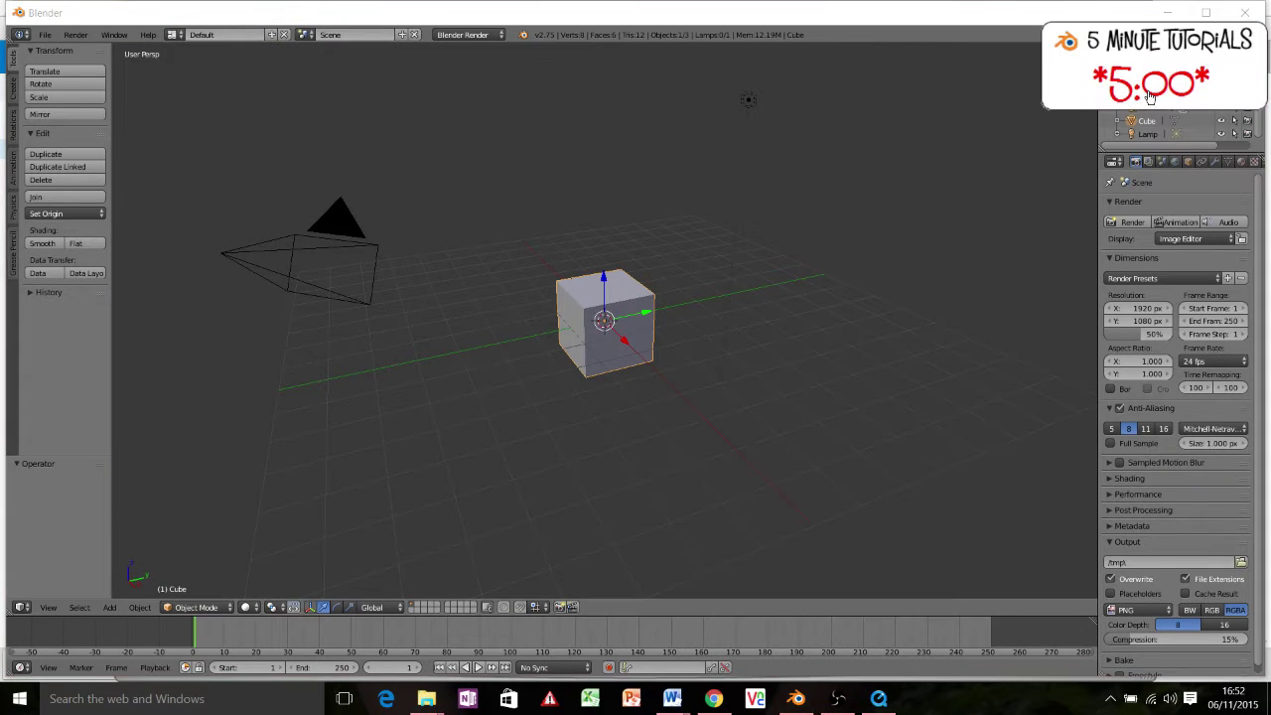
middle_click_drag(744, 308, 651, 320)
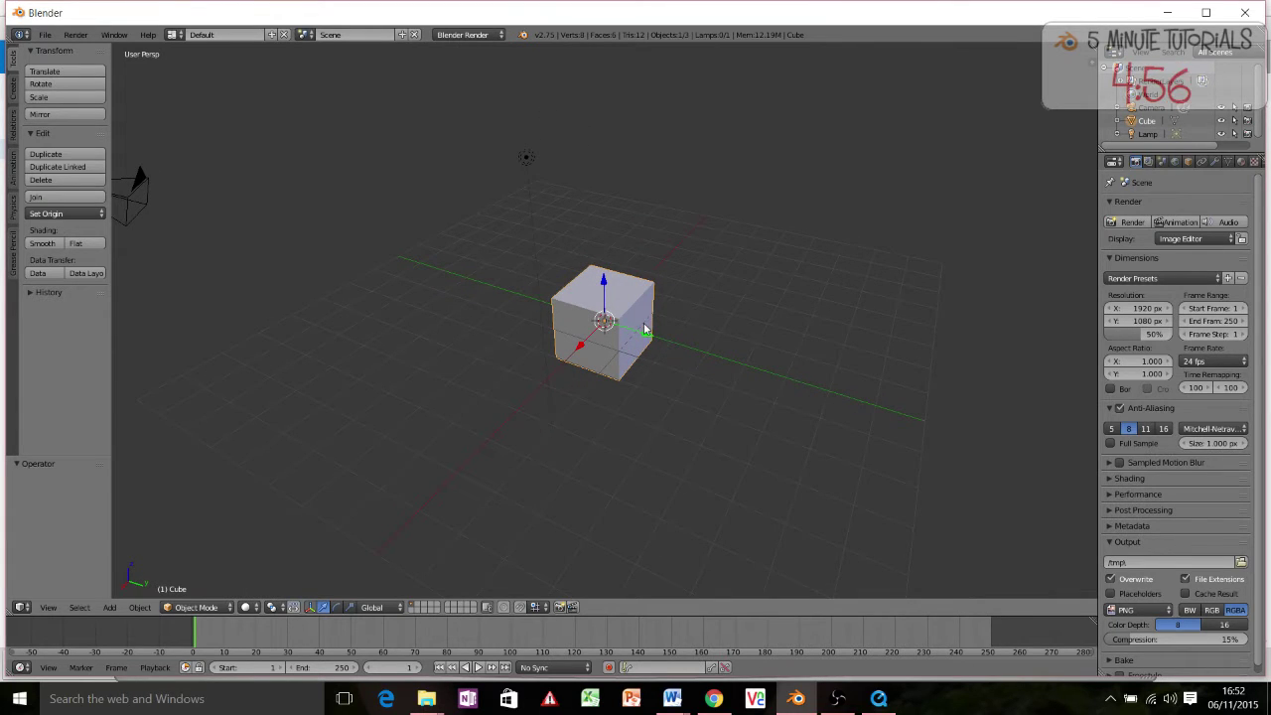
left_click(730, 342)
Add an Image empty at the 3D cursor
middle_click_drag(734, 342, 751, 345)
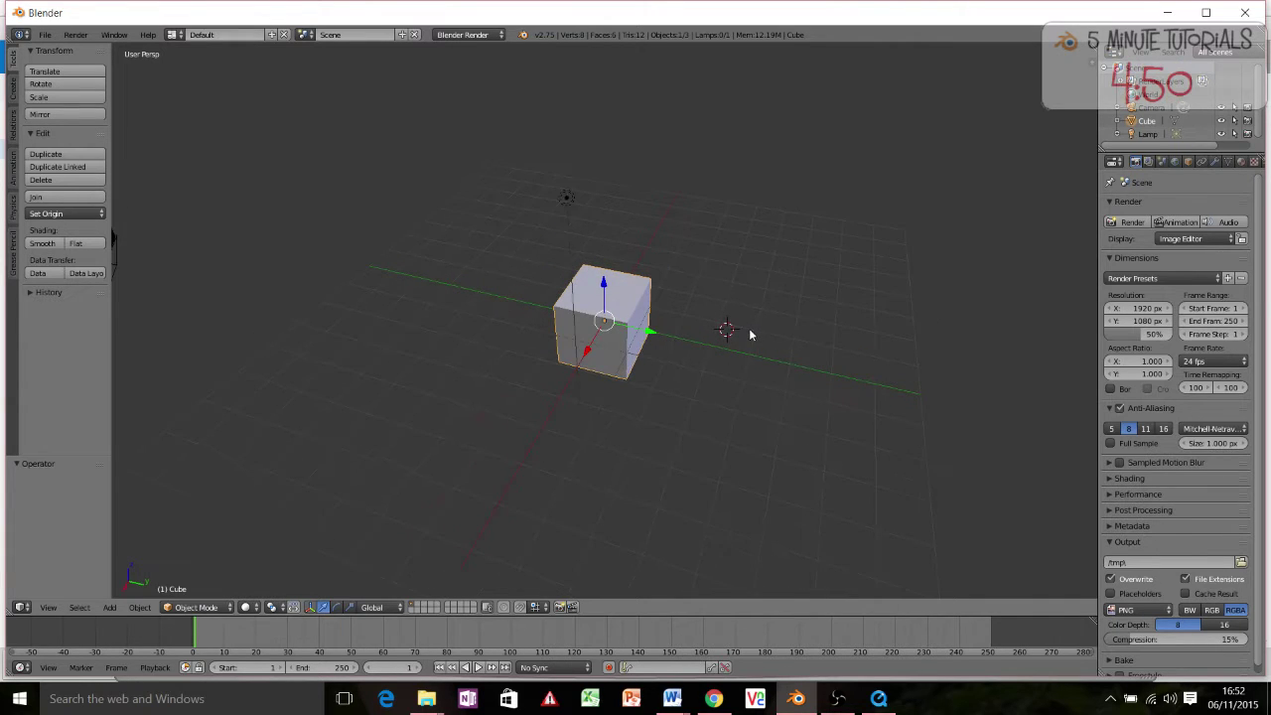
key("shift+a")
mouse_move(749, 333)
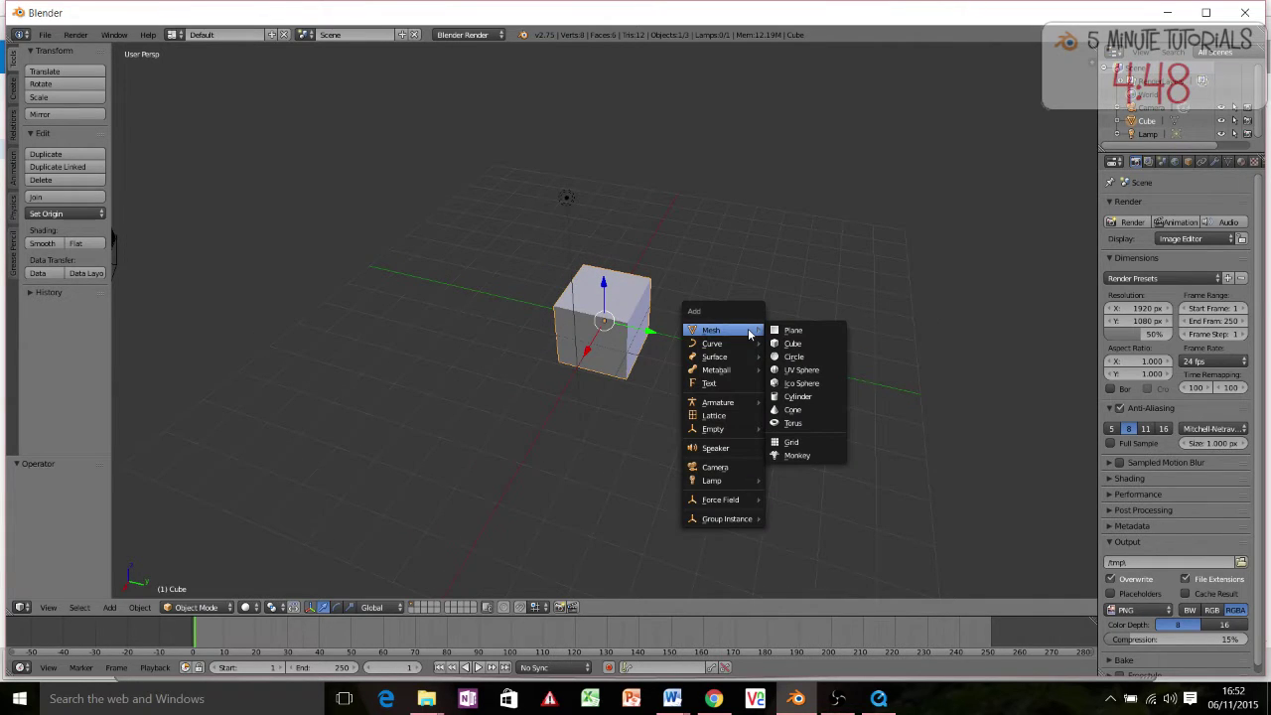
mouse_move(725, 429)
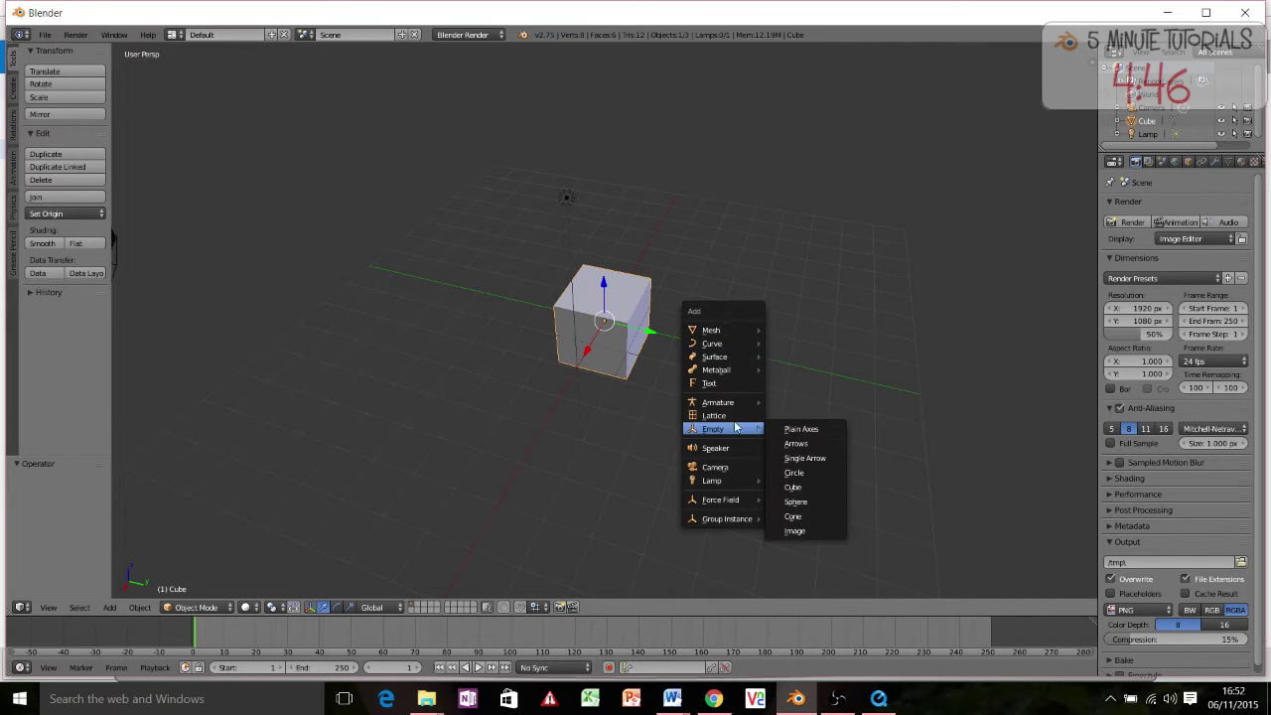
left_click(799, 532)
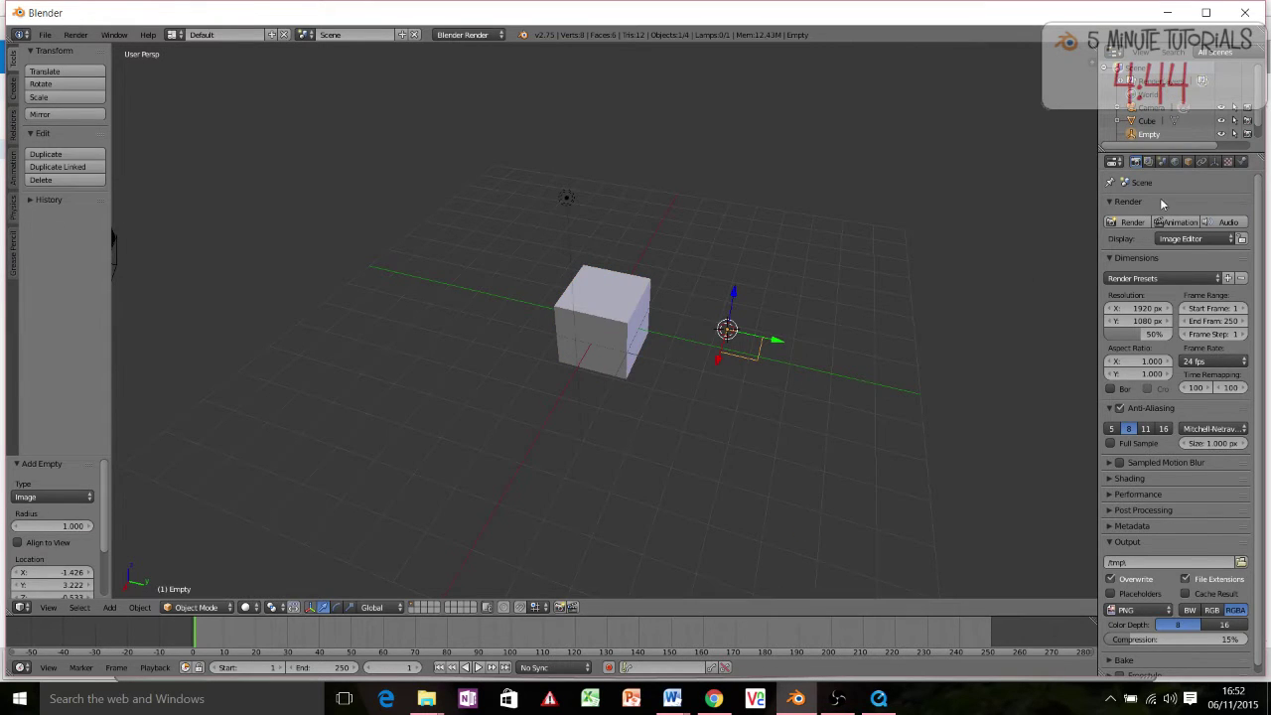
Load x wing.jpg from Pictures\Blender into the empty's image settings
left_click(1215, 162)
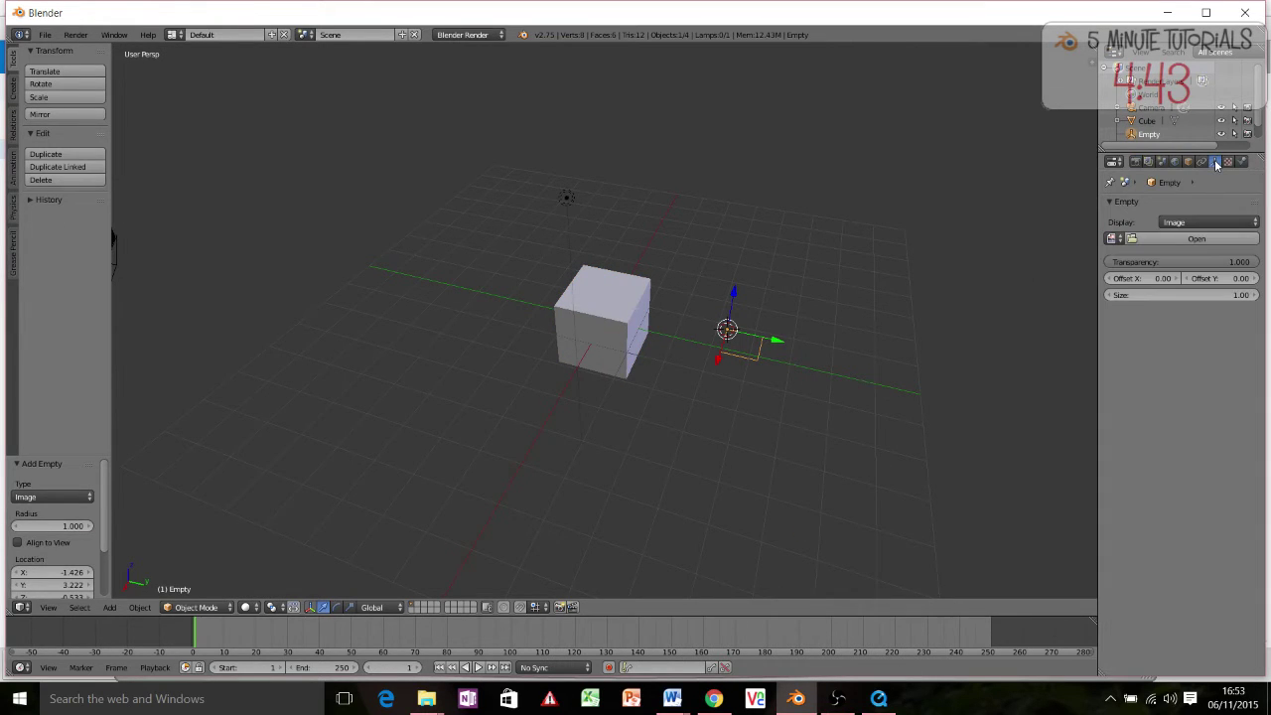
left_click(1176, 238)
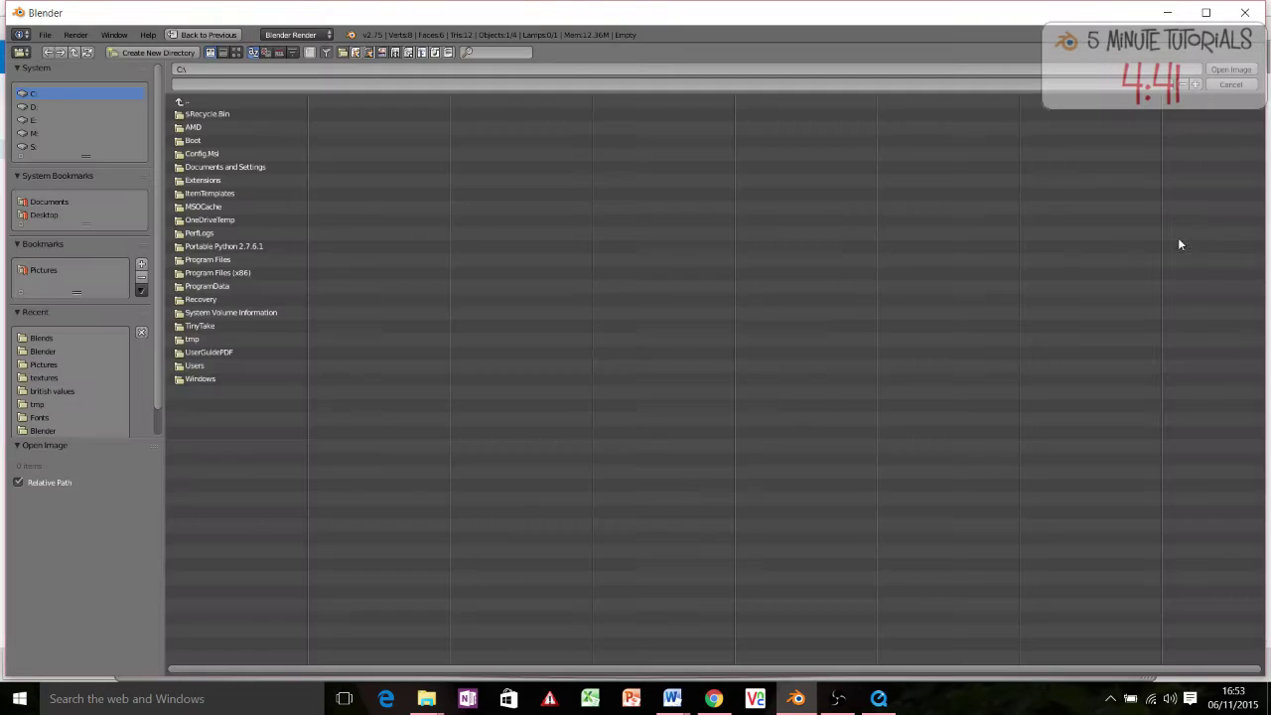
left_click(39, 270)
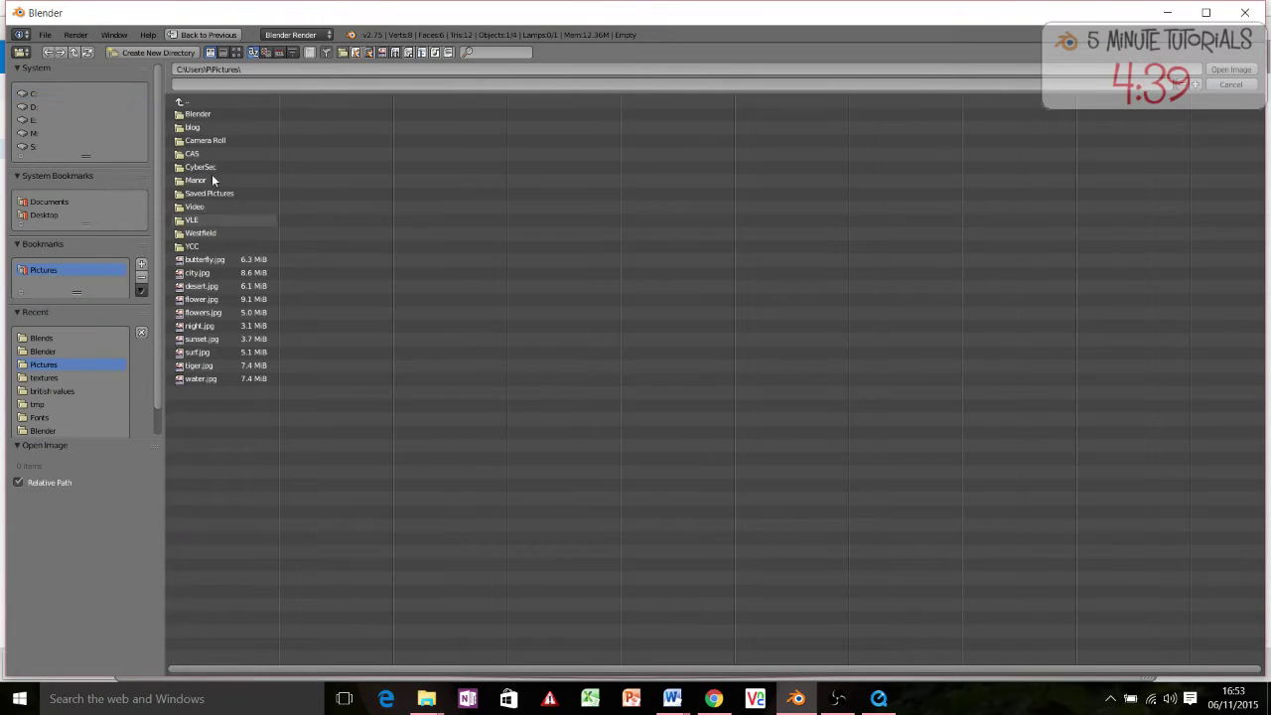
double_click(197, 115)
double_click(198, 260)
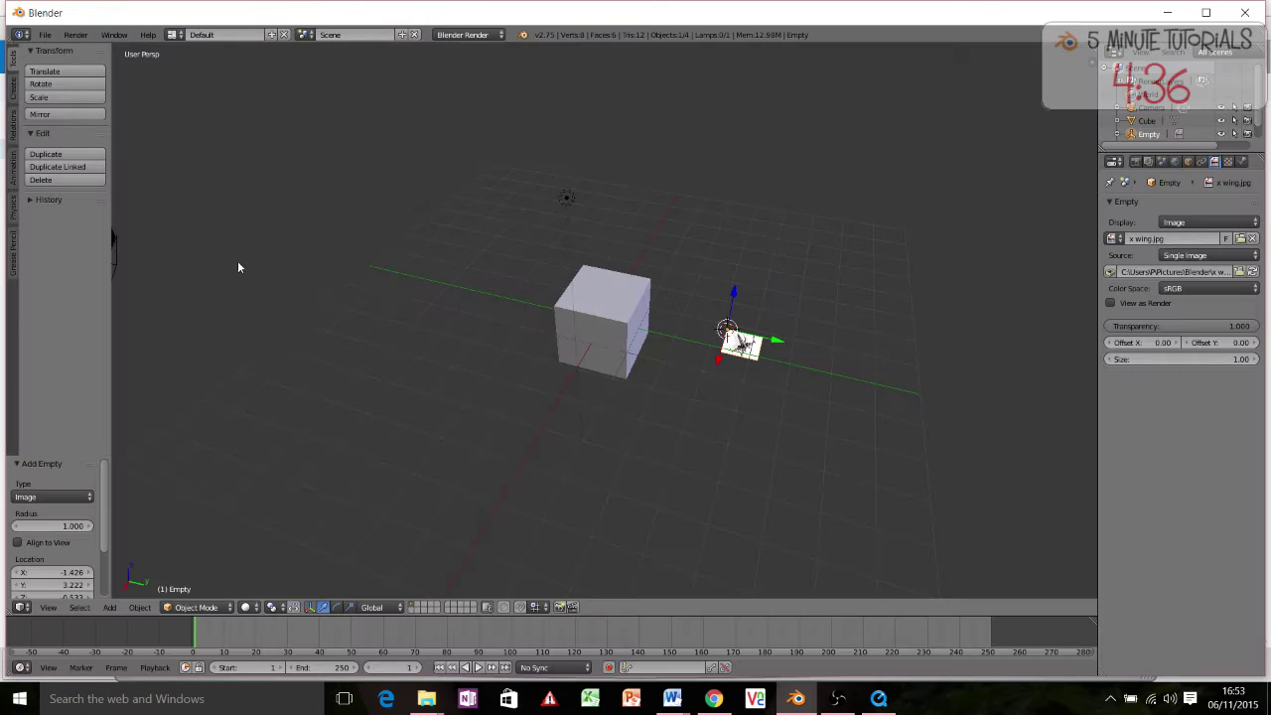
Scale the reference image up to 4.305
key("s")
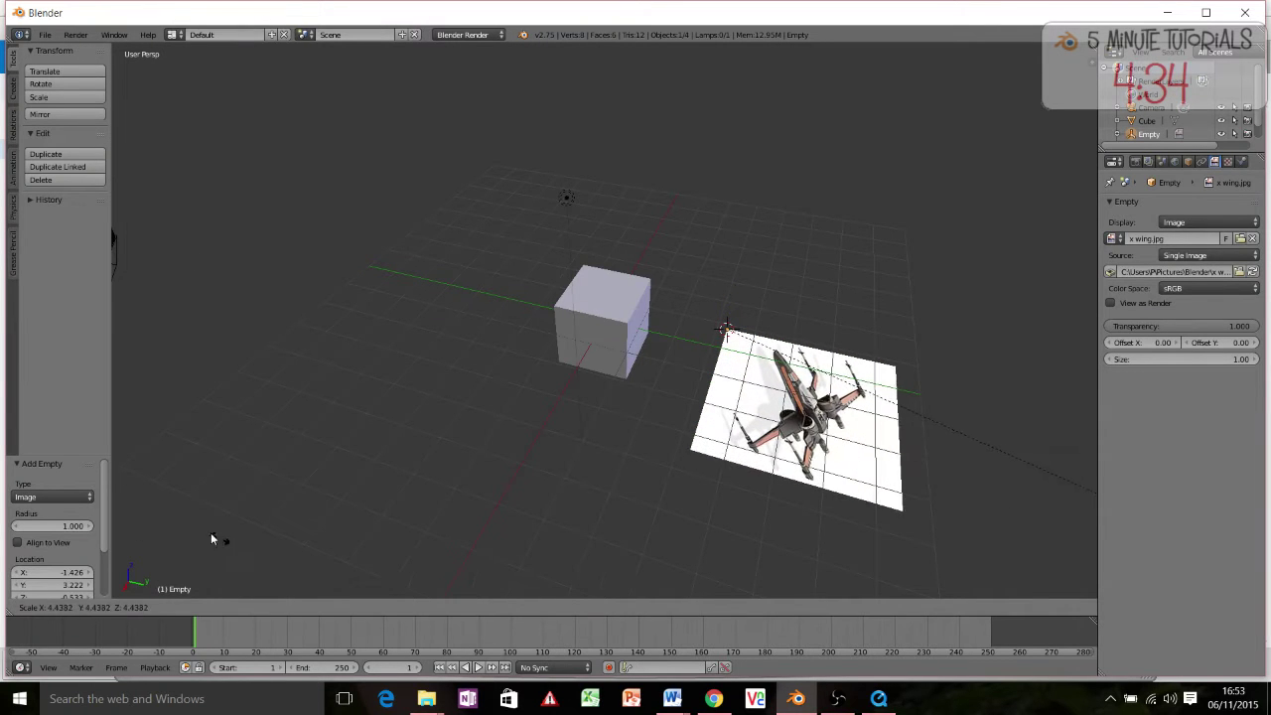
left_click(238, 520)
middle_click_drag(533, 424, 806, 383)
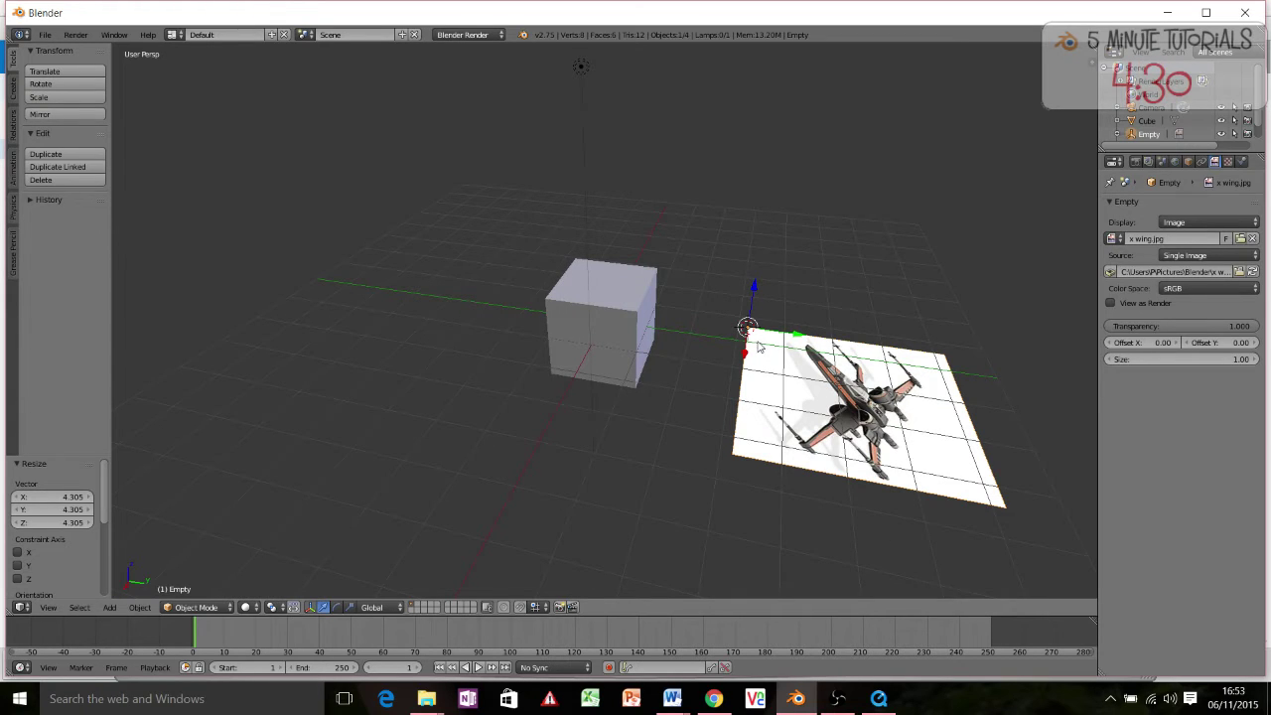
Rotate the reference image 90° about X, then 90° about Z
key("r")
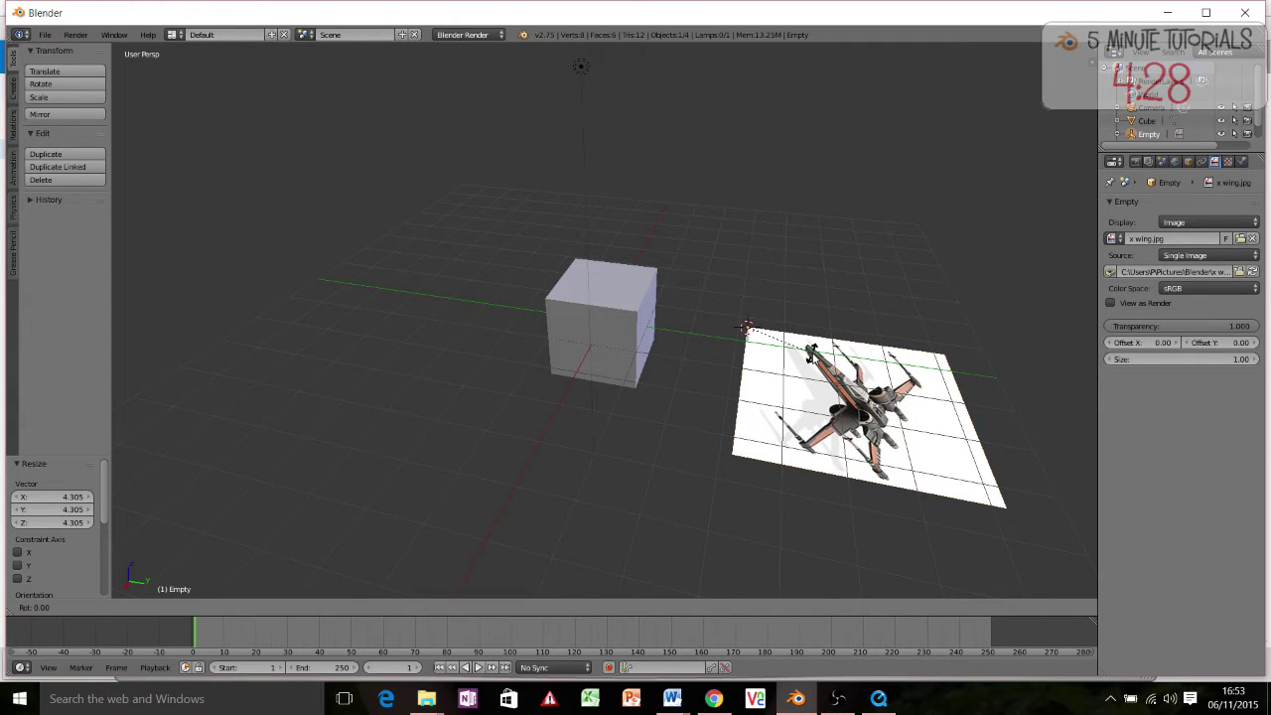
key("x")
key("9")
key("0")
key("Return")
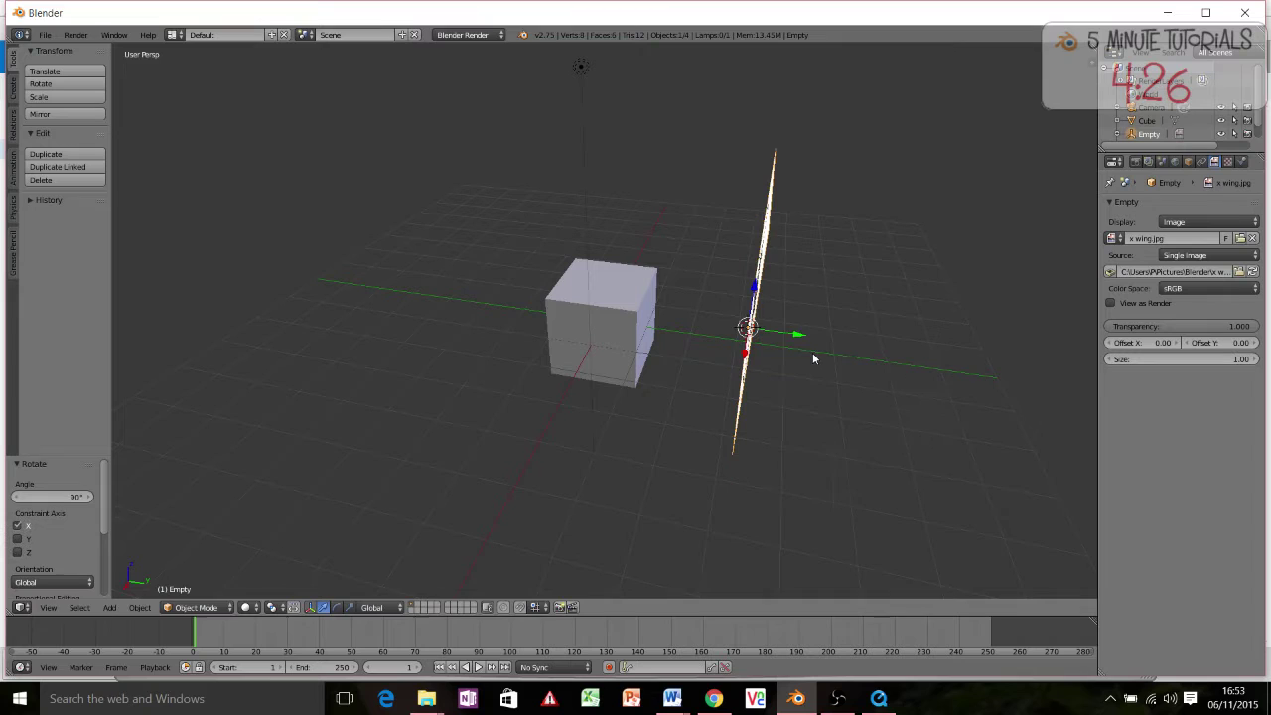
key("r")
key("z")
key("9")
key("0")
key("Return")
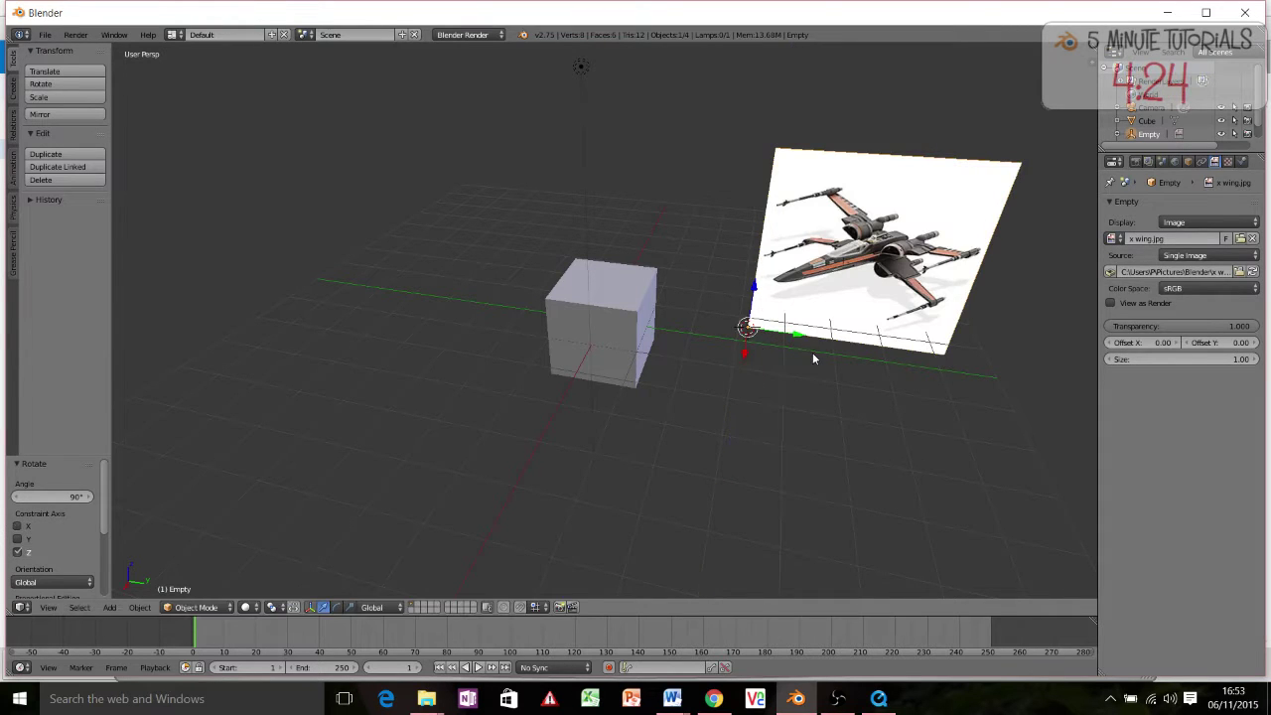
middle_click_drag(869, 337, 887, 243)
middle_click_drag(854, 298, 812, 342)
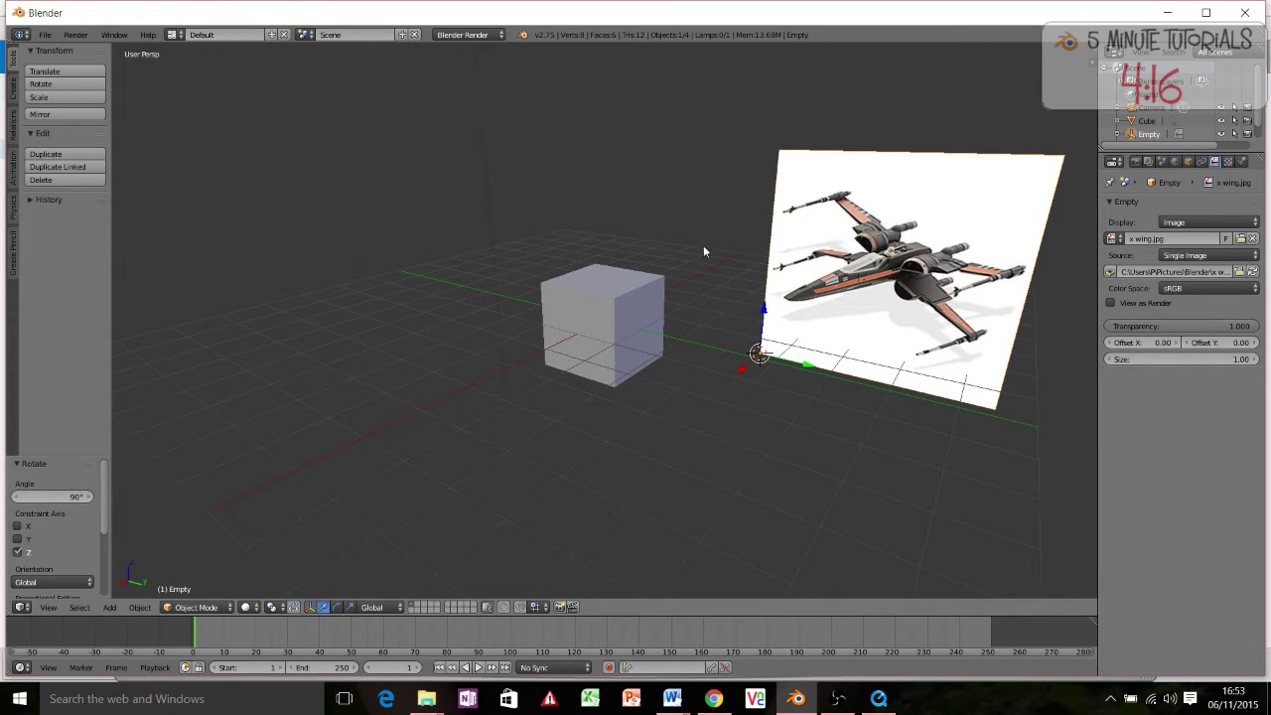
Shrink the cube to scale 0.354
right_click(642, 324)
key("s")
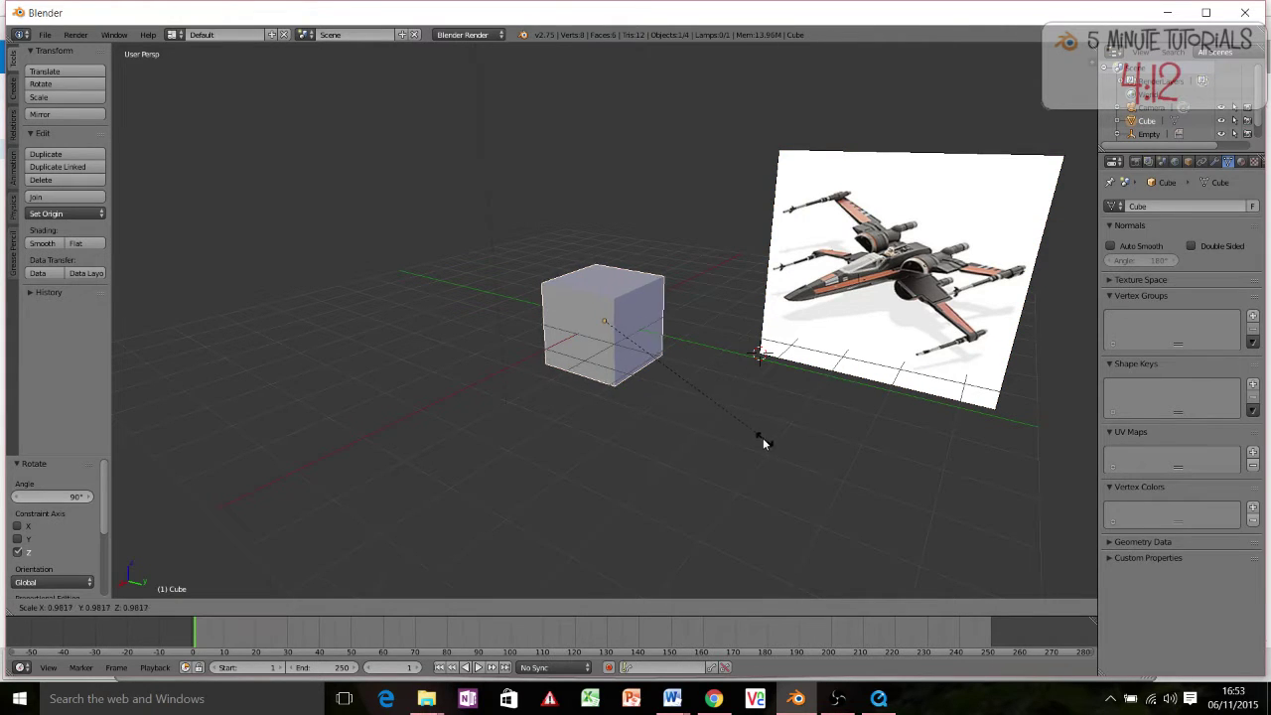
left_click(653, 371)
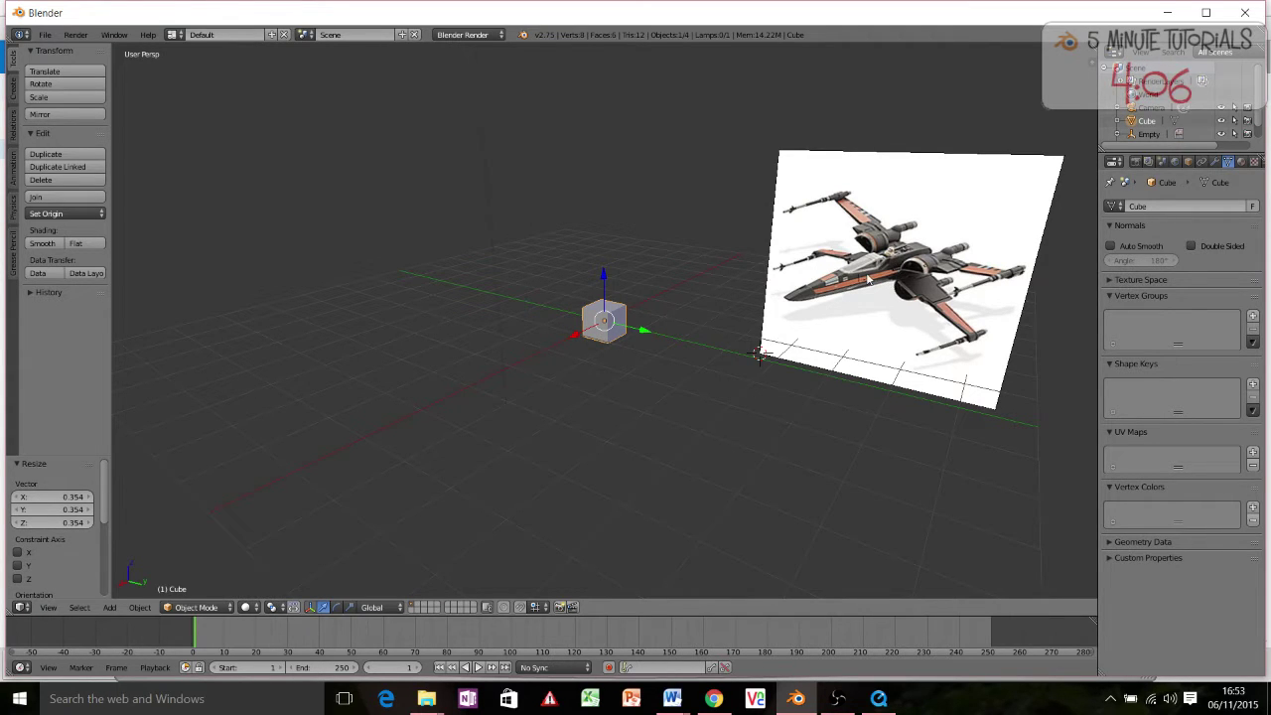
scroll(572, 343, "up", 4)
Enter Edit Mode in face select mode and select one end face of the cube
key("Tab")
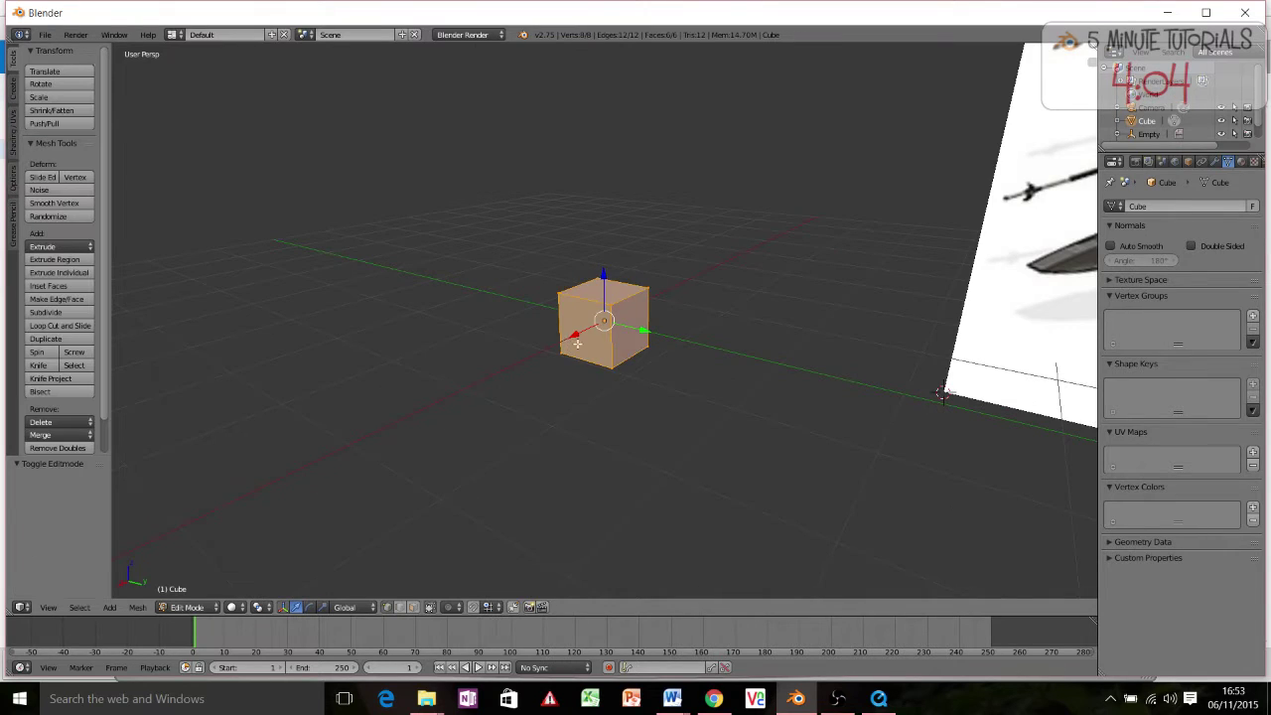
scroll(577, 342, "down", 3)
key("ctrl+Tab")
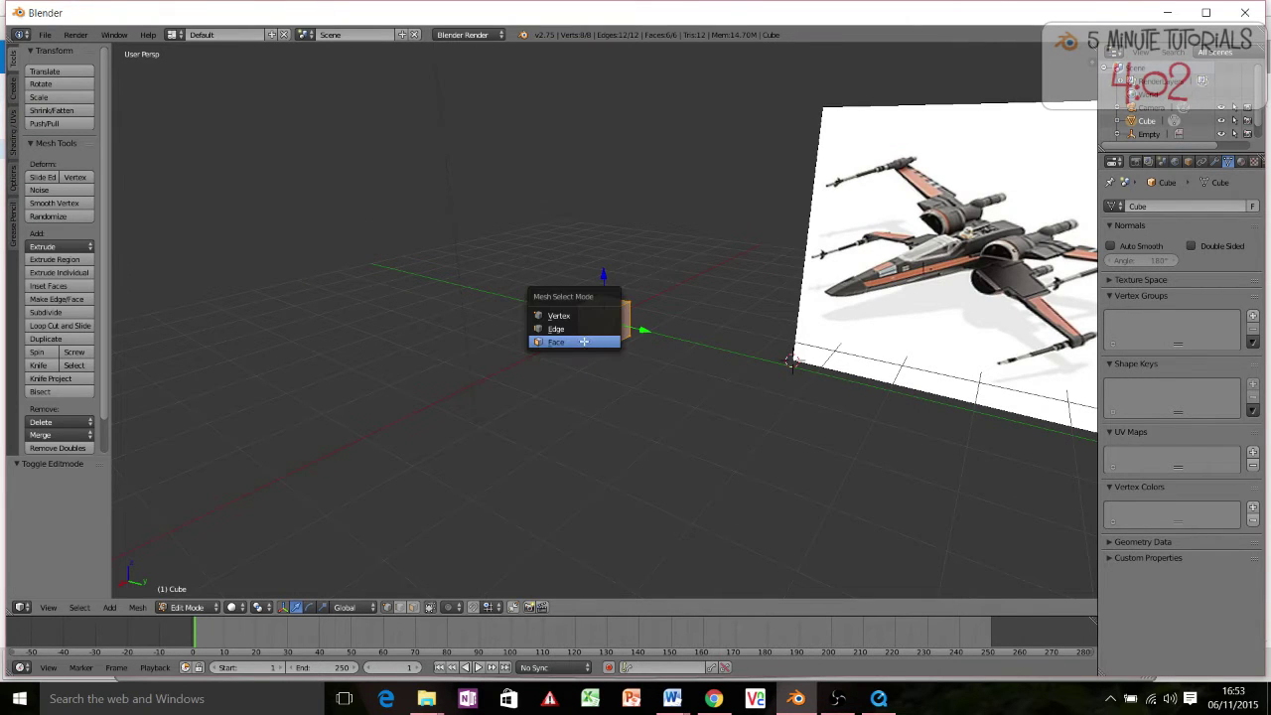
left_click(557, 343)
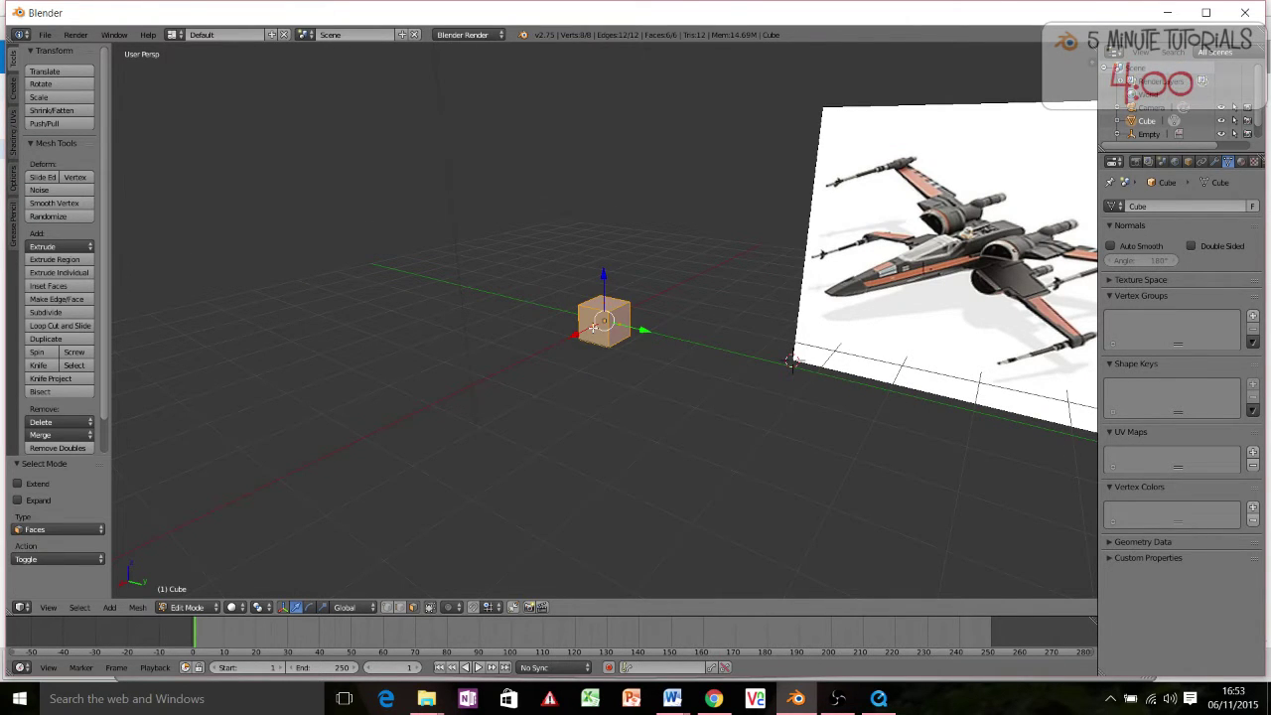
right_click(592, 325)
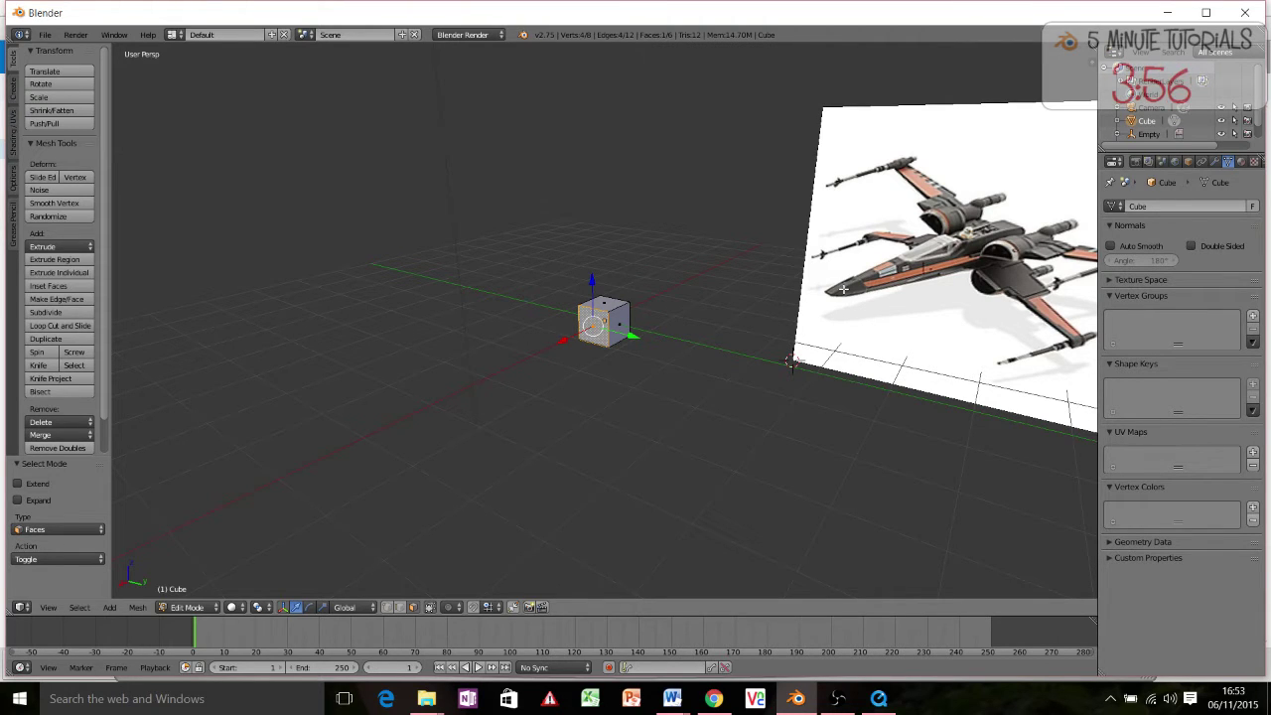
Extrude the end face into a new section tapered to 0.656 scale
key("e")
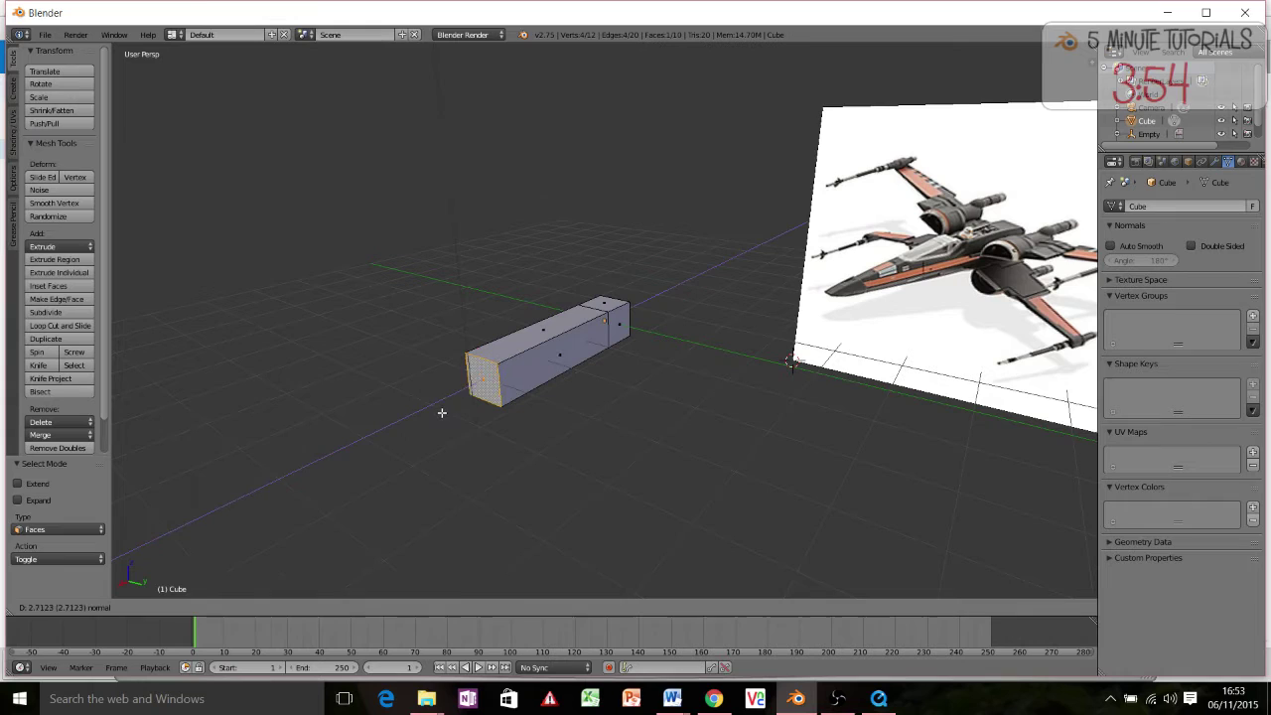
left_click(457, 422)
key("s")
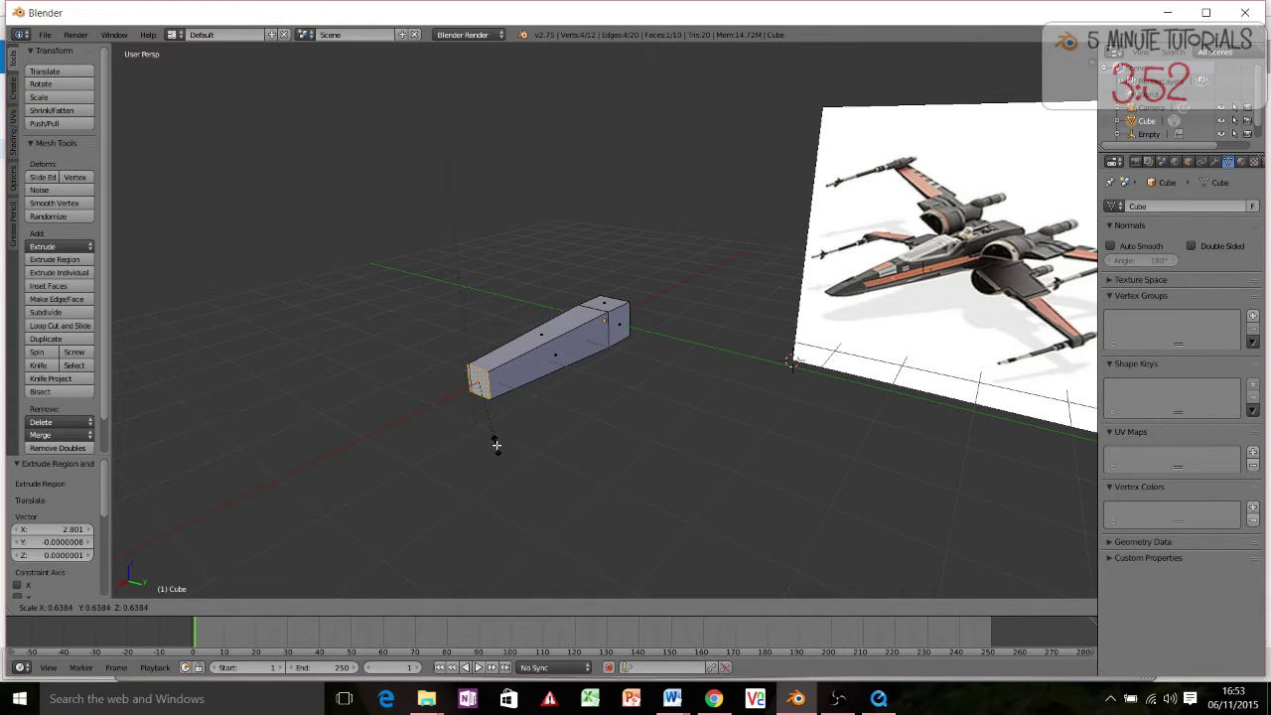
left_click(499, 446)
key("s")
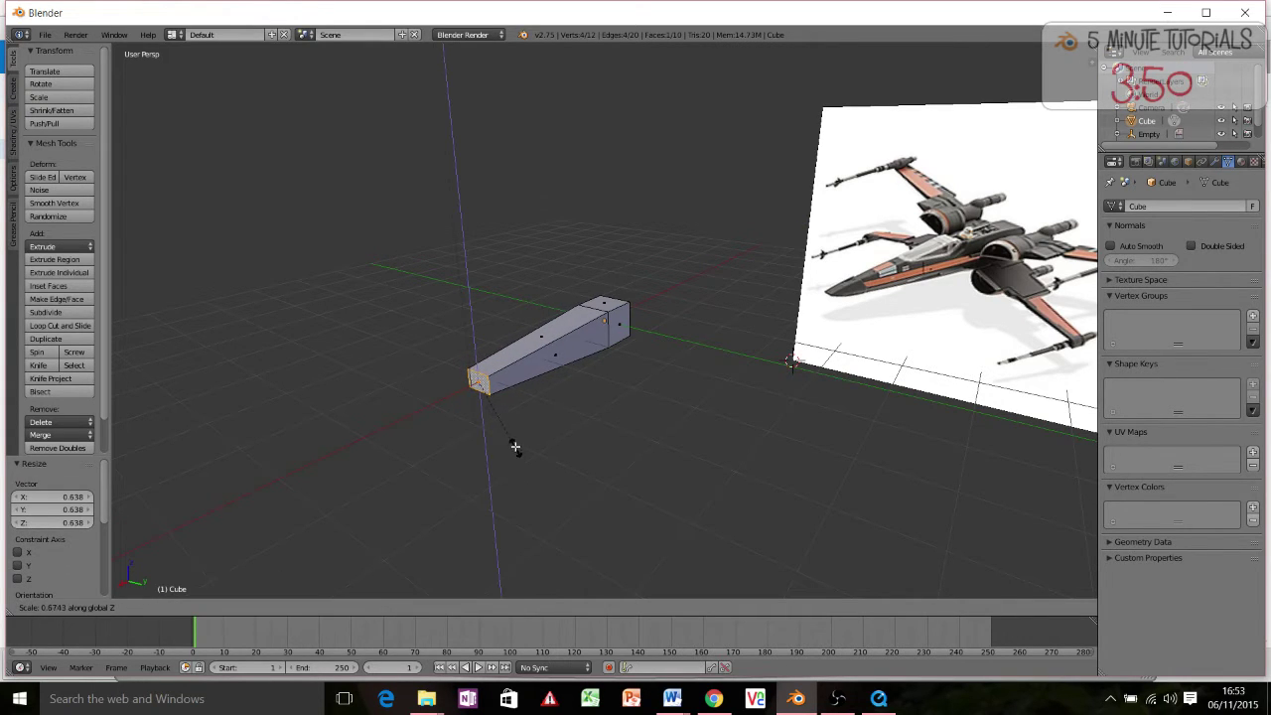
left_click(515, 447)
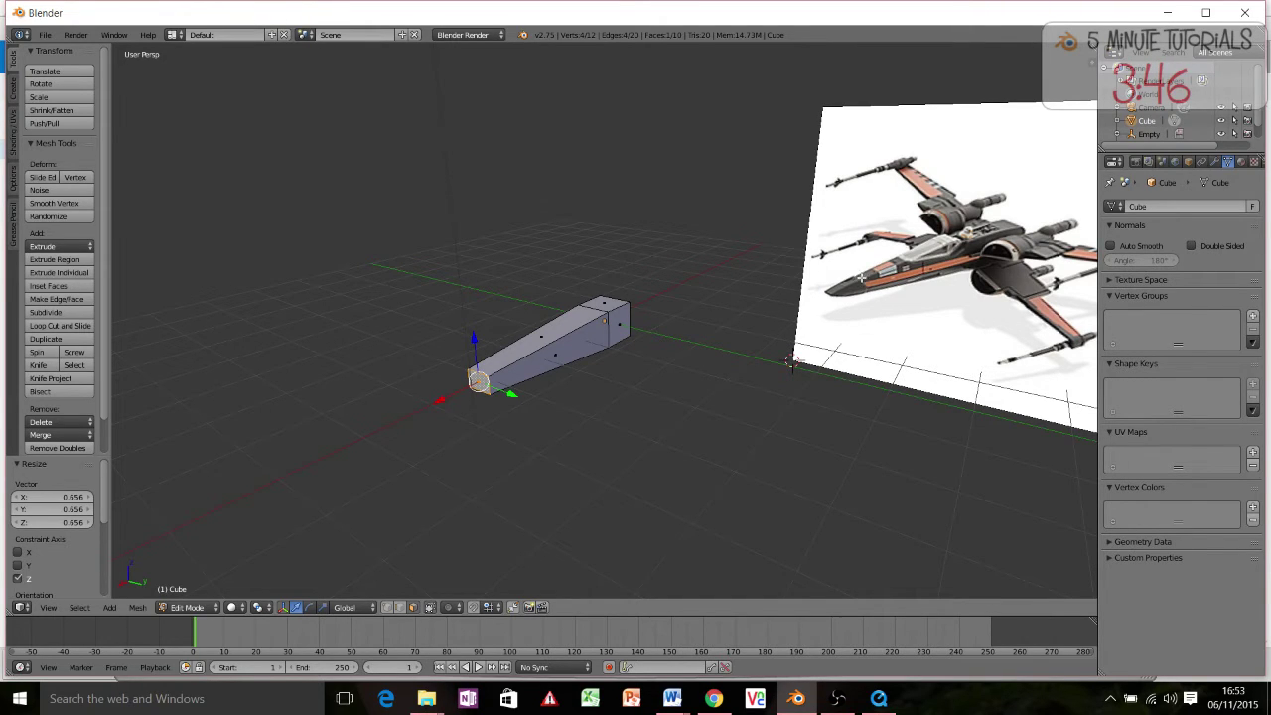
Extrude another section with a slightly enlarged end face
key("e")
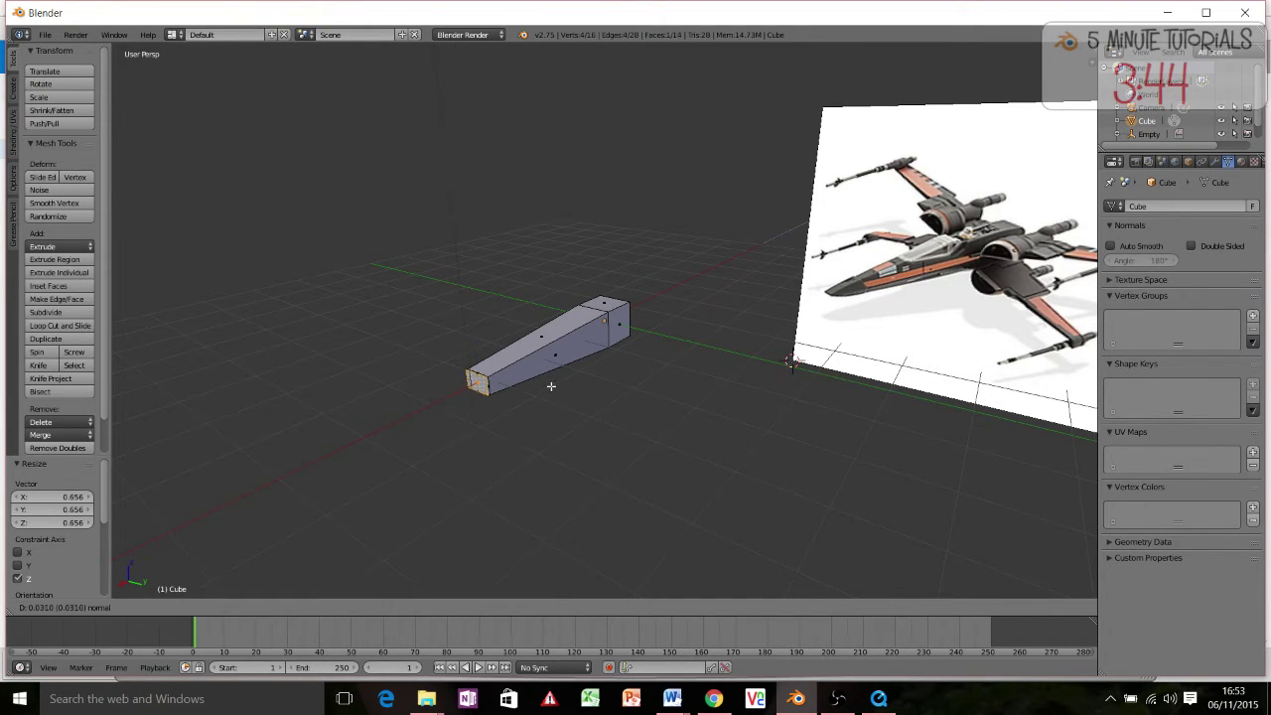
left_click(549, 386)
key("s")
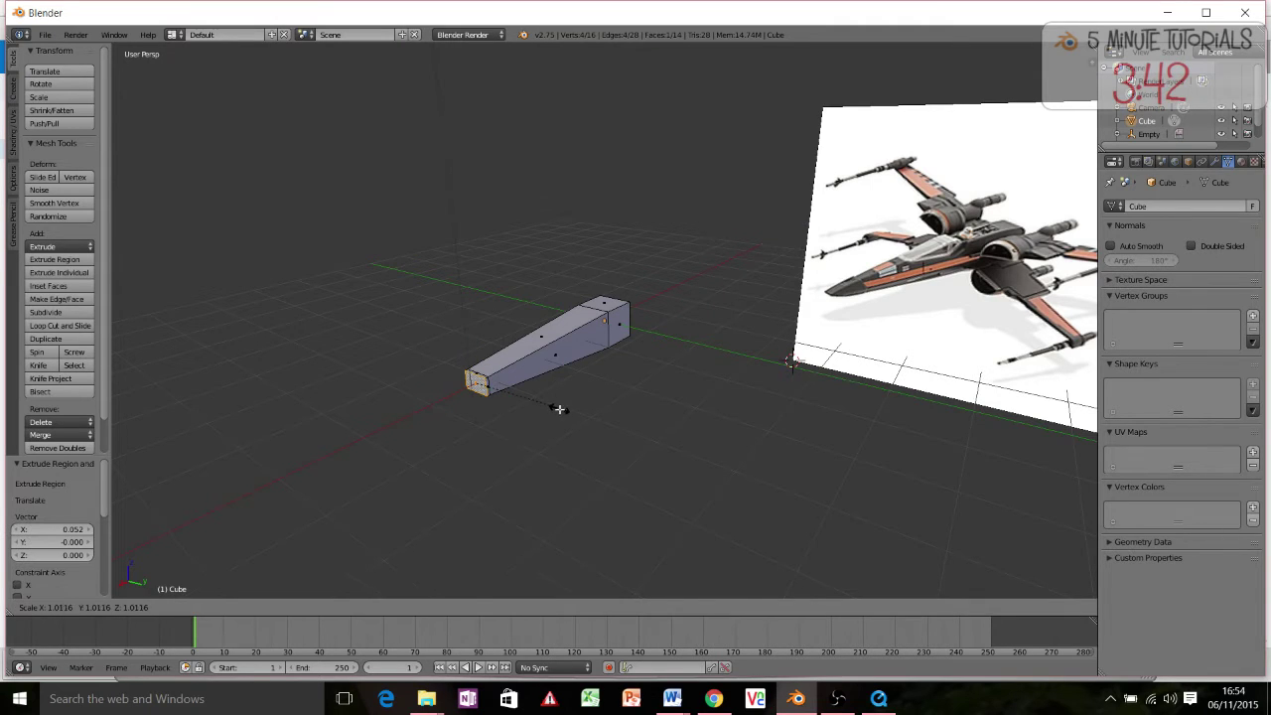
left_click(566, 430)
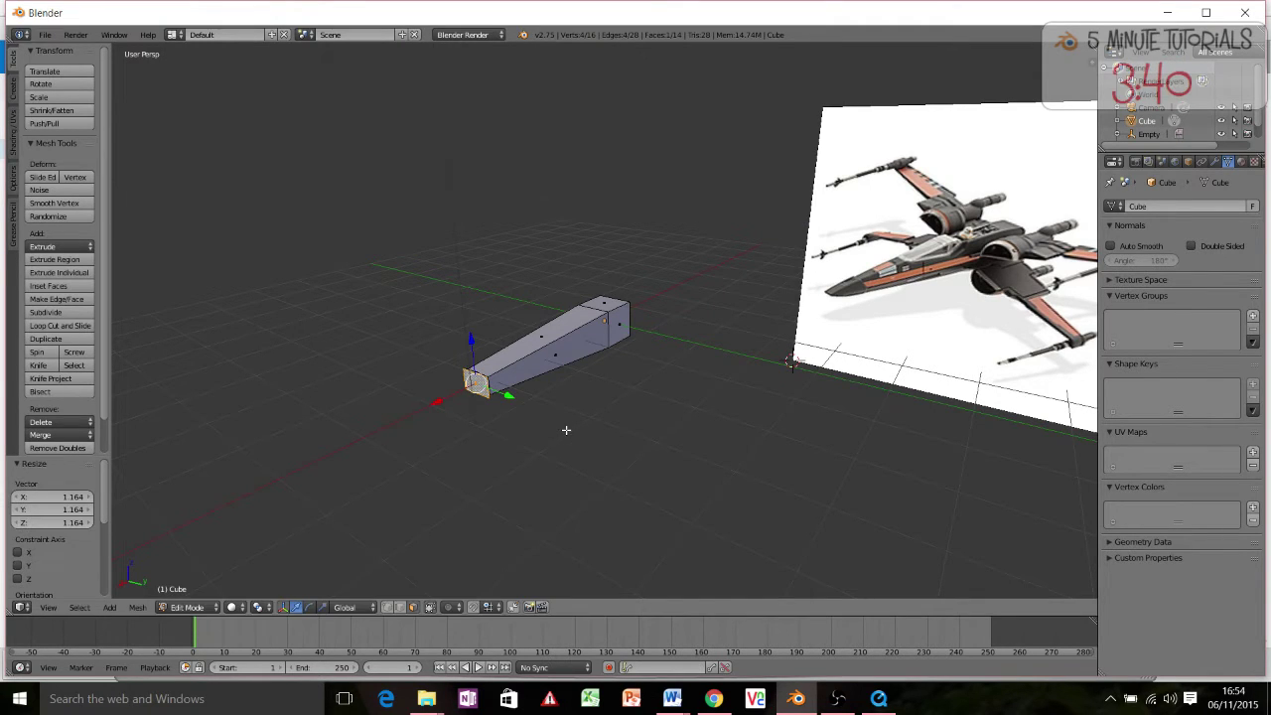
Extrude a narrow nose section with its tip scaled to 0.562
key("e")
left_click(537, 457)
key("s")
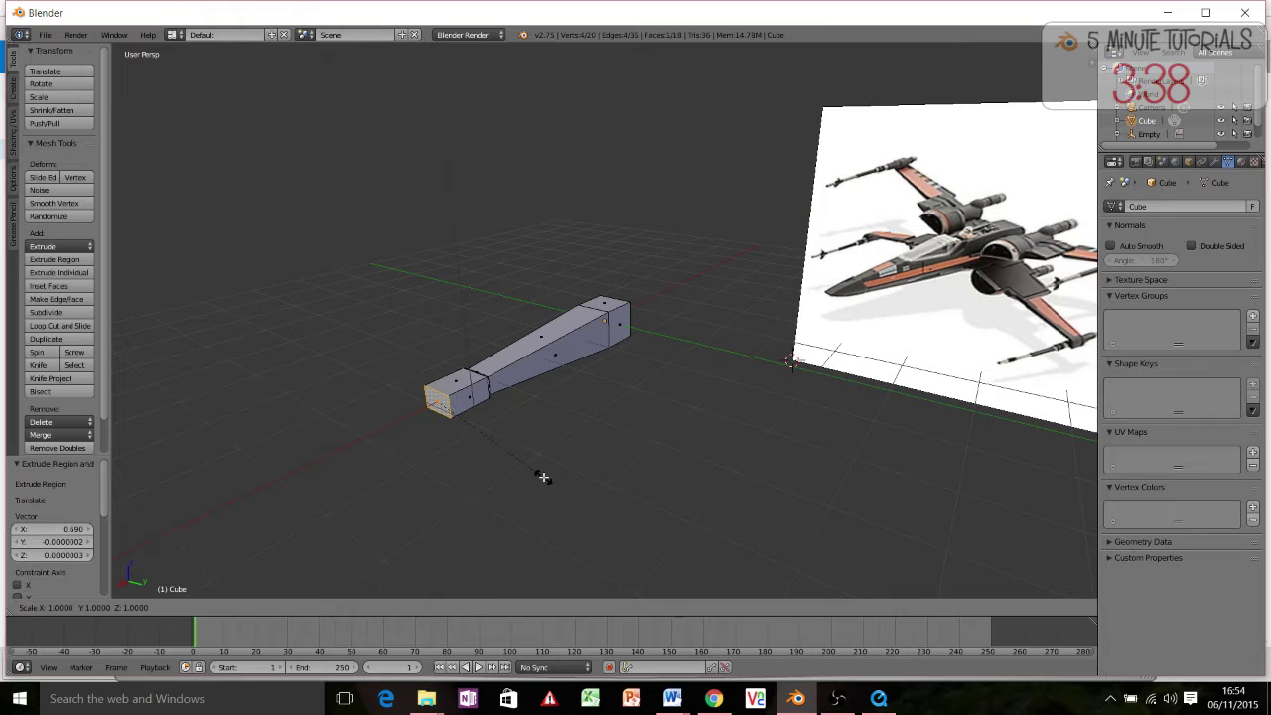
left_click(469, 420)
key("s")
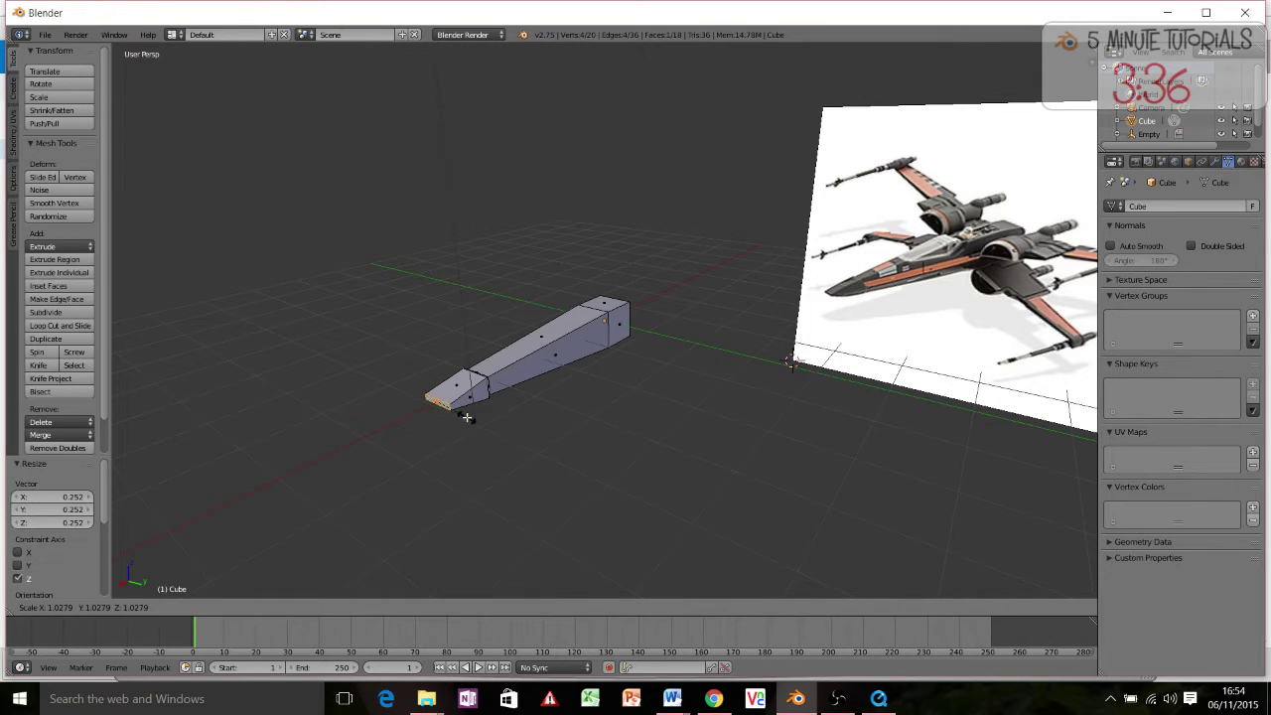
left_click(463, 415)
middle_click_drag(463, 415, 368, 373)
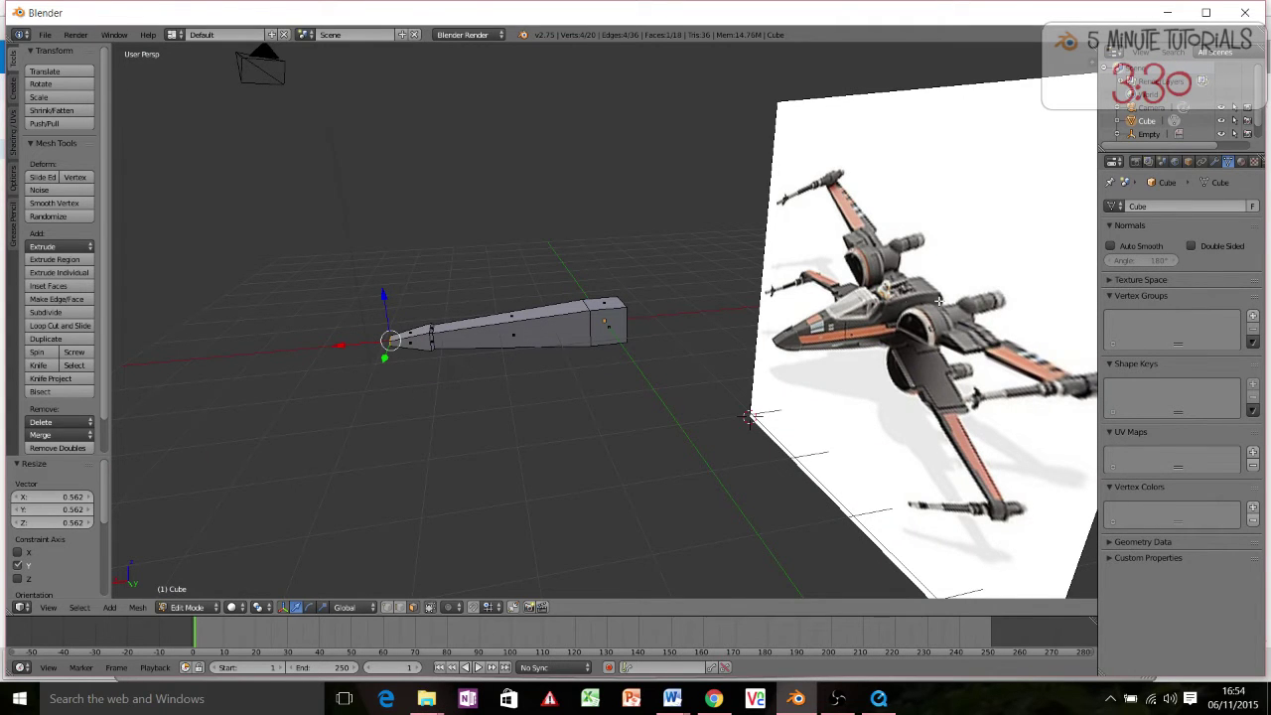
Push the hull's rear end face 0.429 outward along X
middle_click_drag(698, 321, 615, 335)
right_click(614, 331)
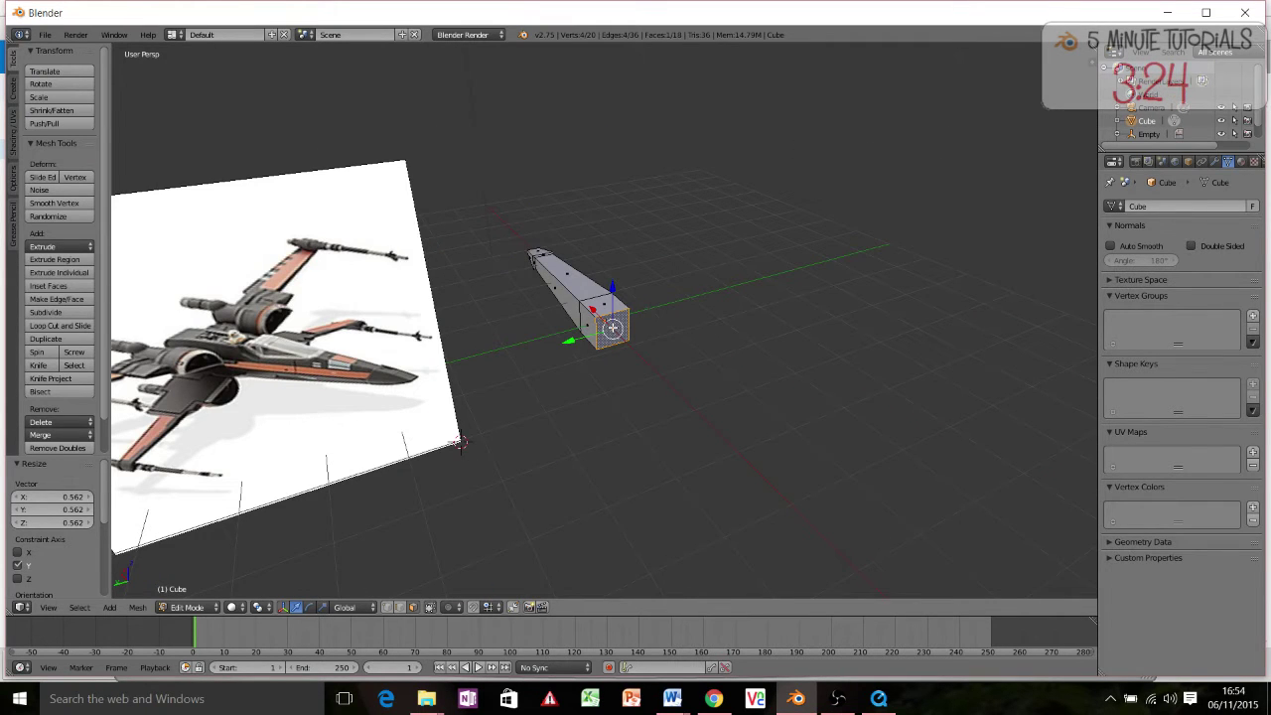
key("g")
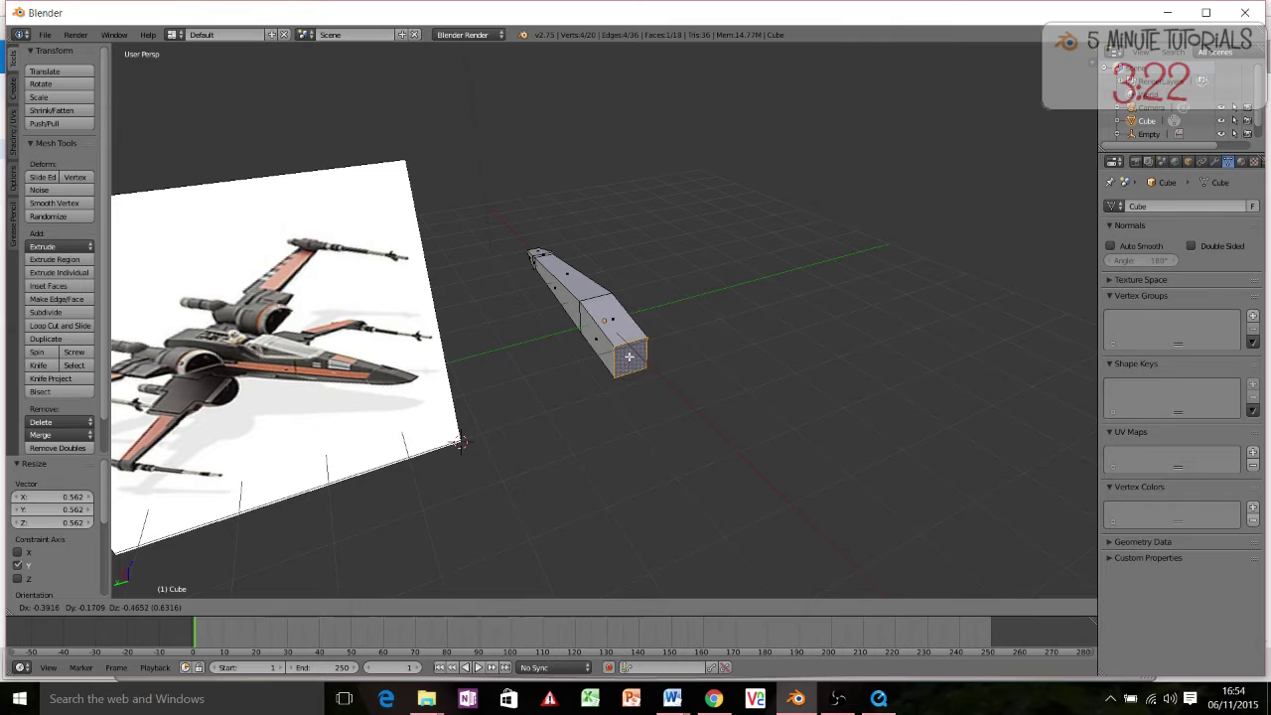
key("x")
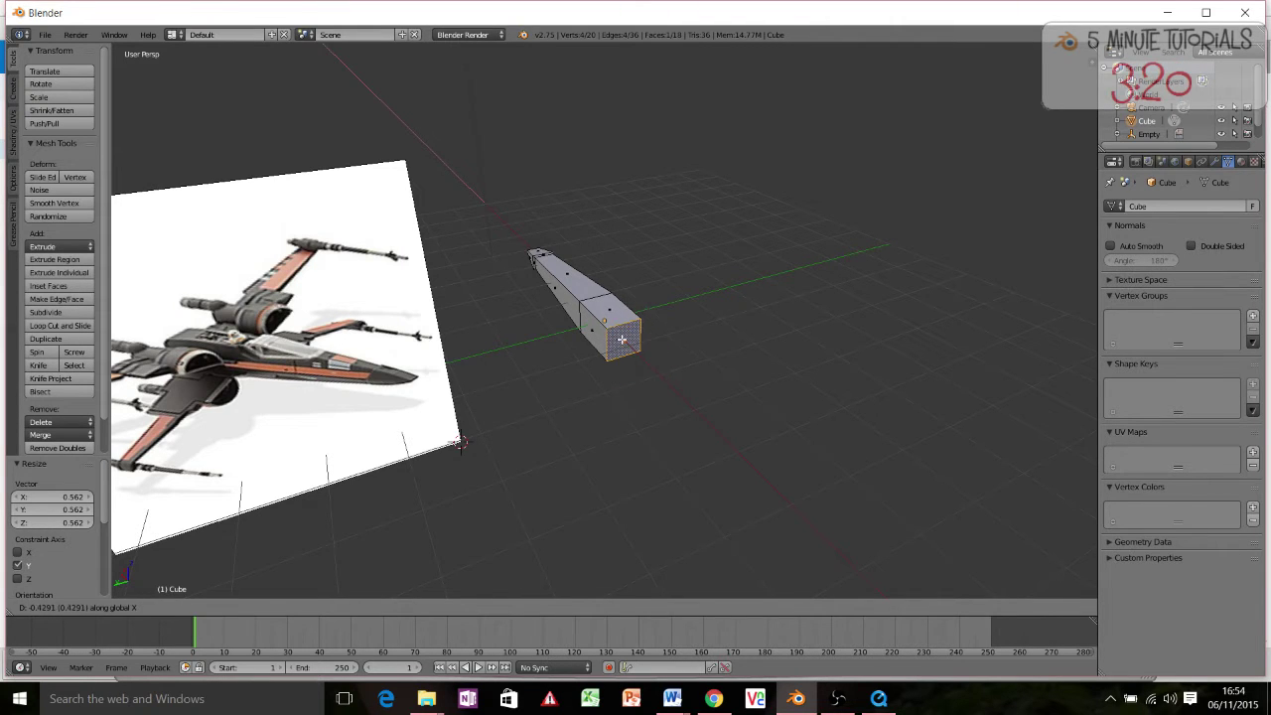
left_click(622, 340)
middle_click_drag(621, 340, 705, 334)
scroll(744, 334, "up", 3)
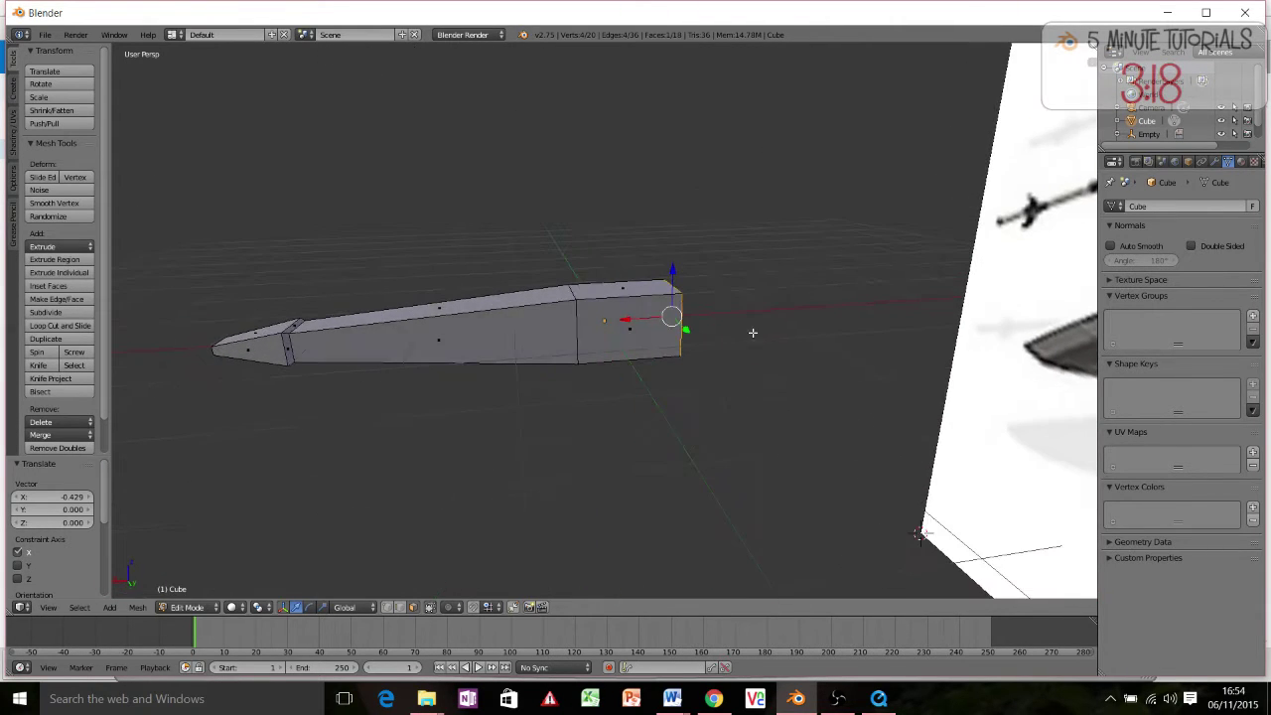
scroll(620, 329, "up", 3)
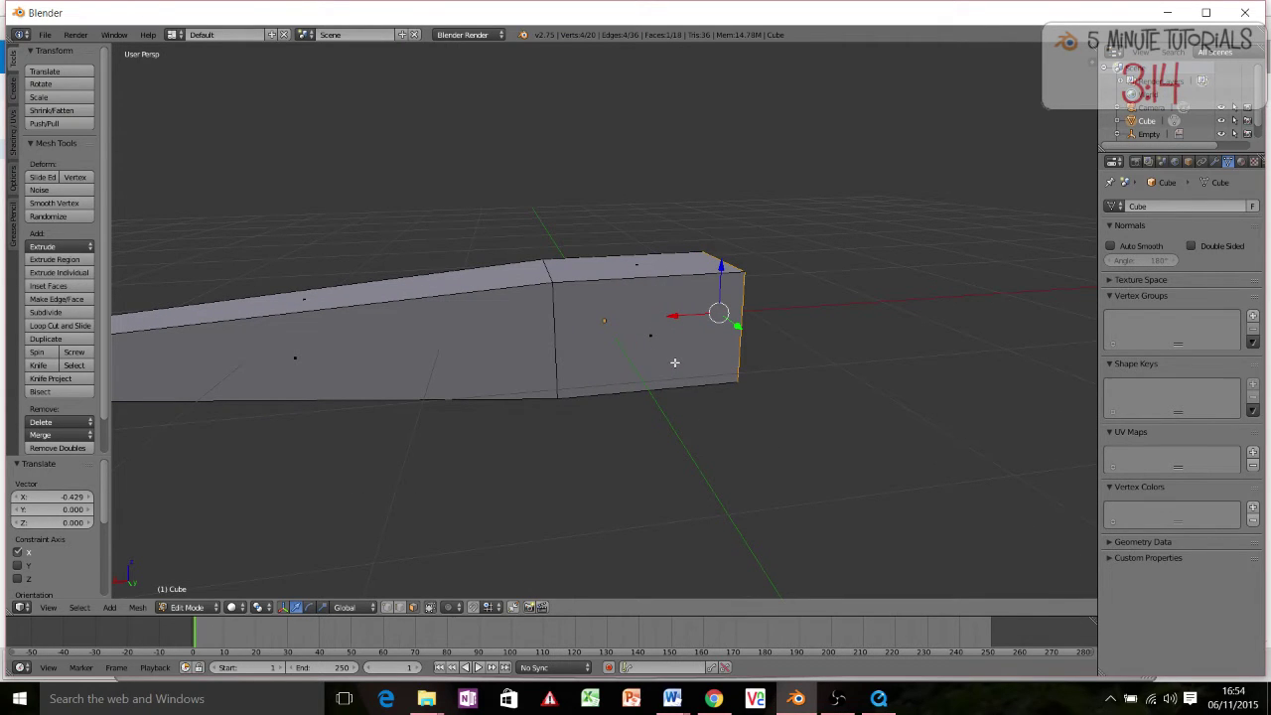
Add two centred lengthwise loop cuts along the hull
key("ctrl+r")
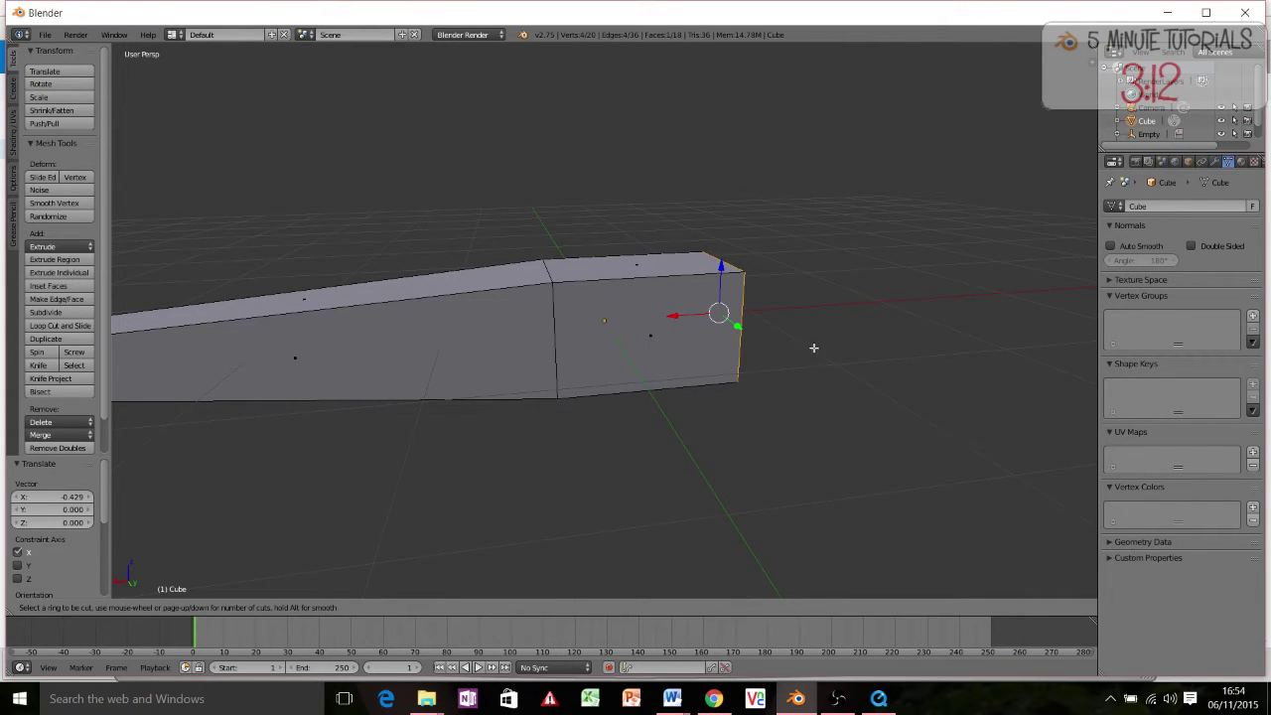
left_click(744, 295)
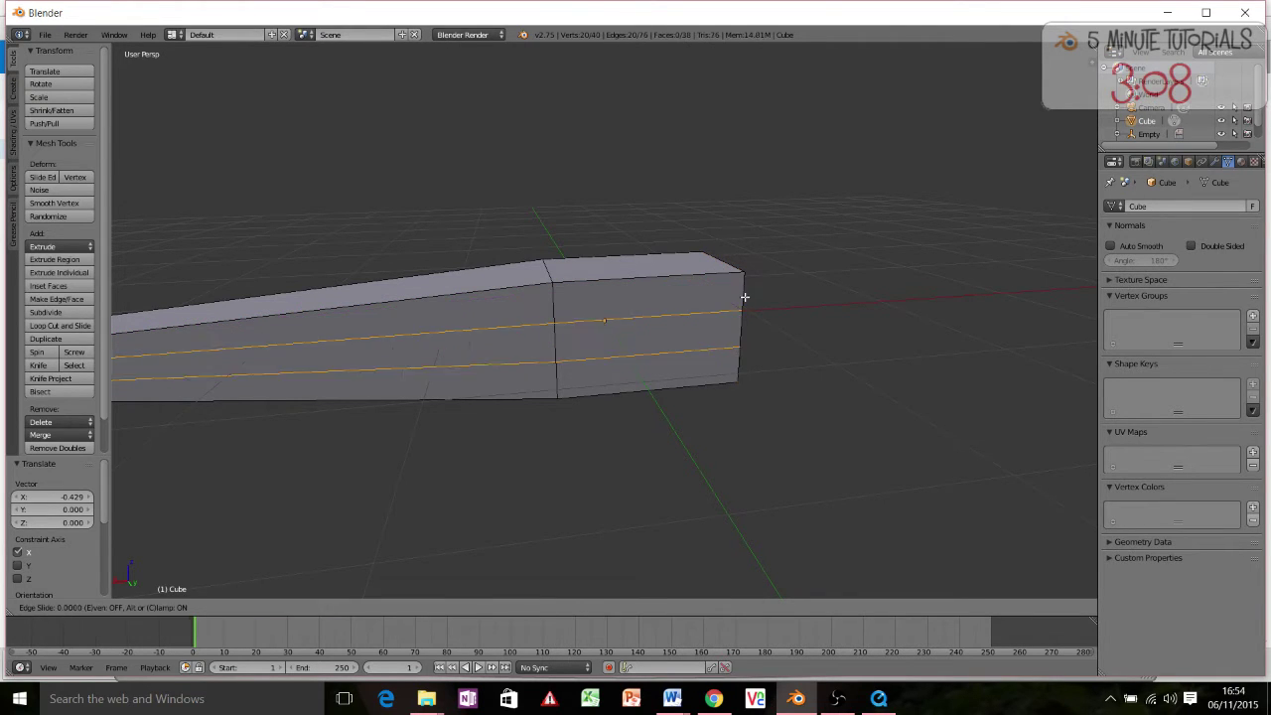
right_click(736, 291)
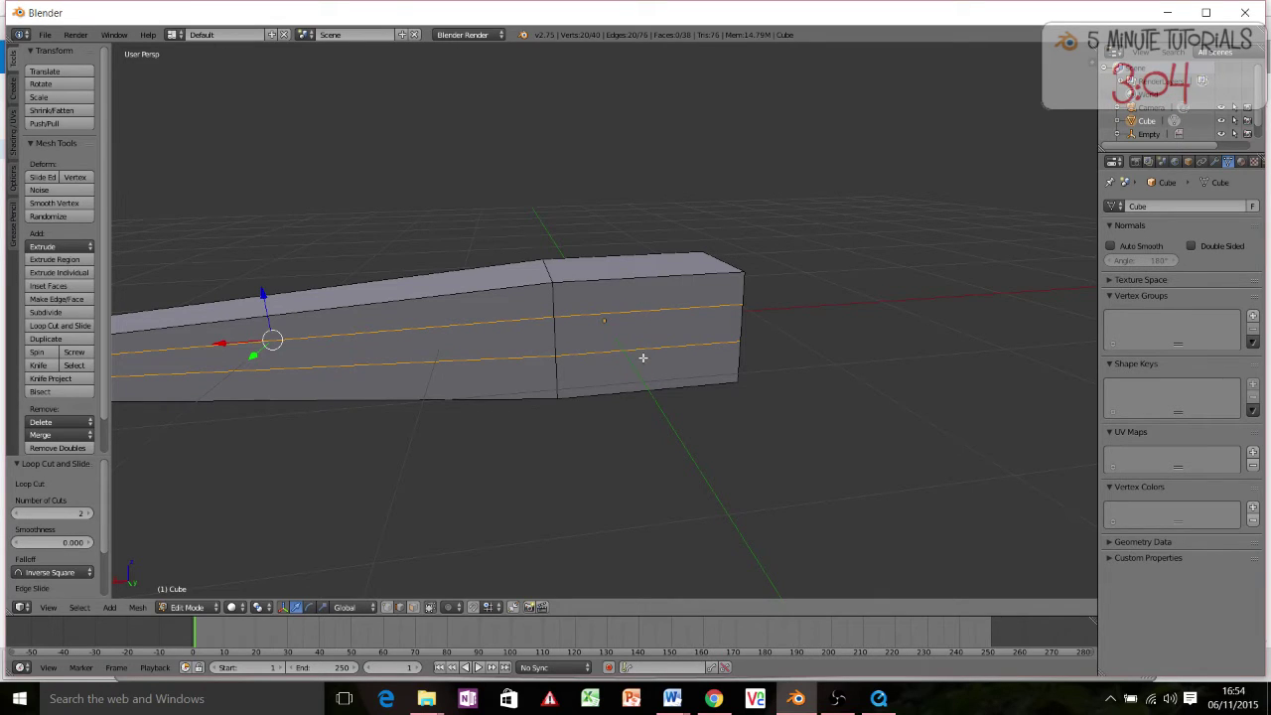
Switch to face select and pick the upper side face of the rear section
key("ctrl+Tab")
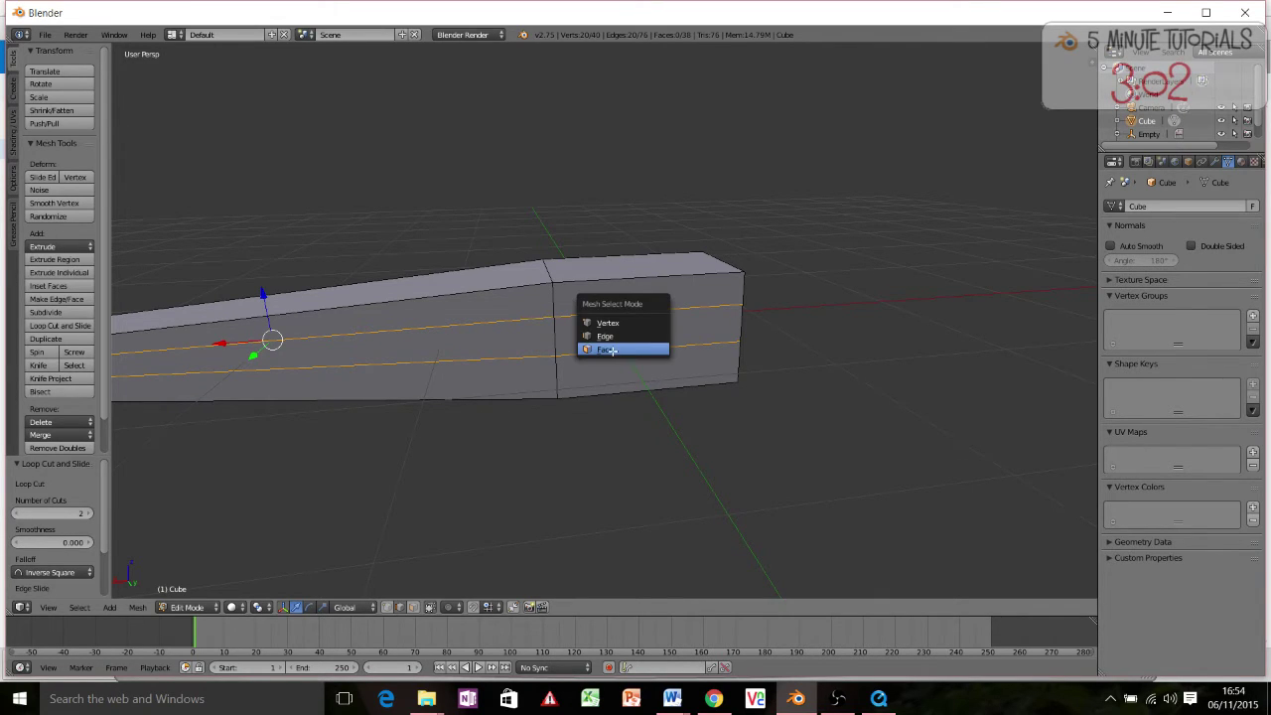
left_click(611, 350)
right_click(655, 293)
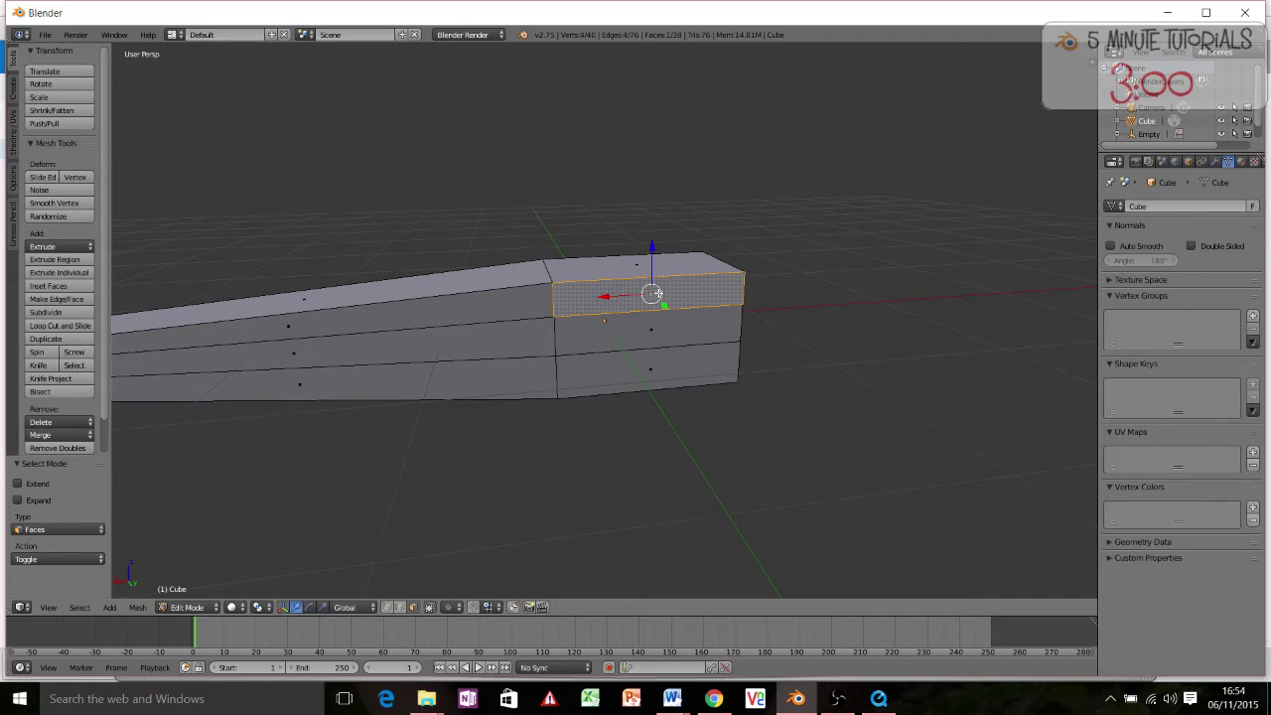
scroll(653, 294, "down", 3)
middle_click_drag(662, 288, 958, 230)
scroll(721, 297, "down", 4)
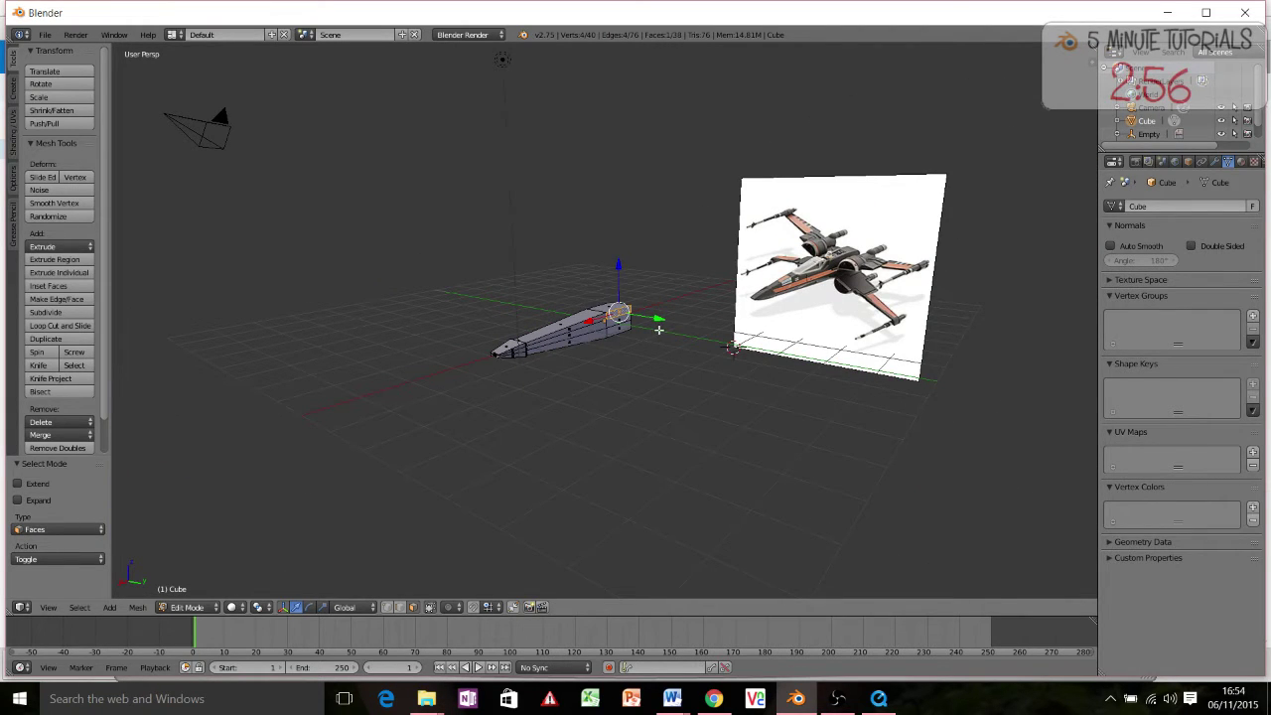
Extrude the upper side face into a wing with a narrowed, raised tip
key("e")
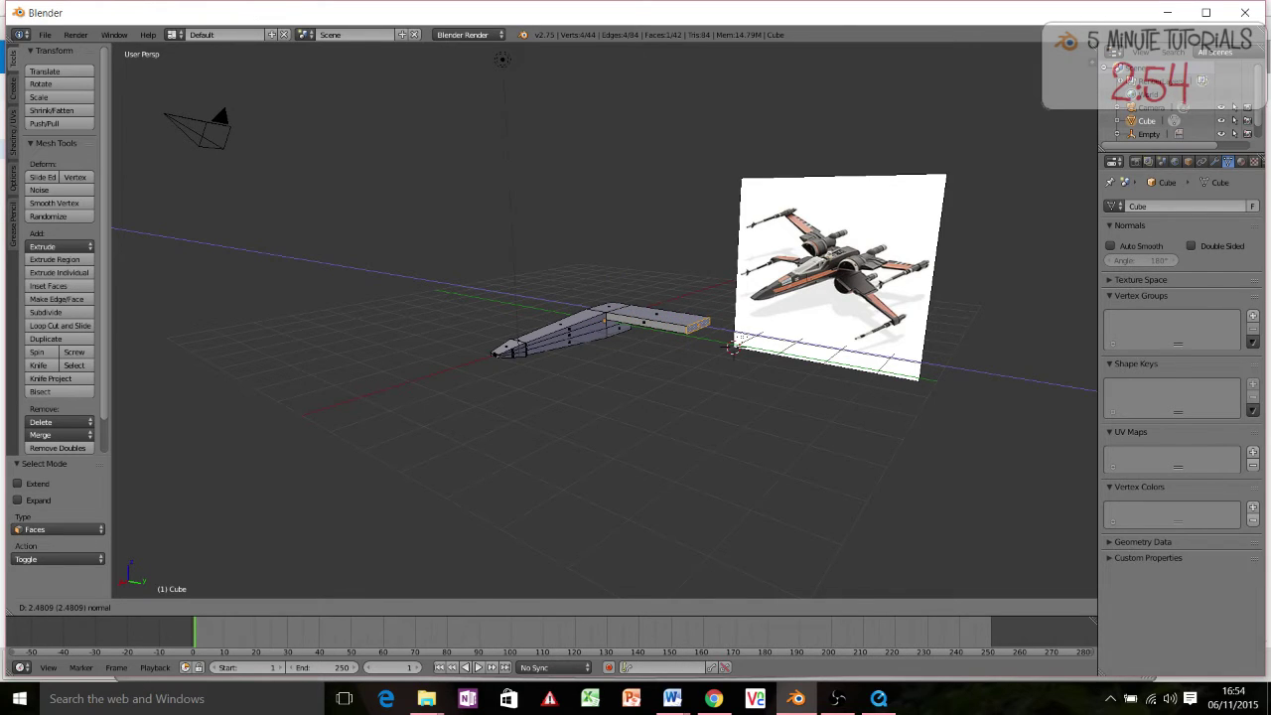
left_click(734, 346)
key("s")
left_click(734, 346)
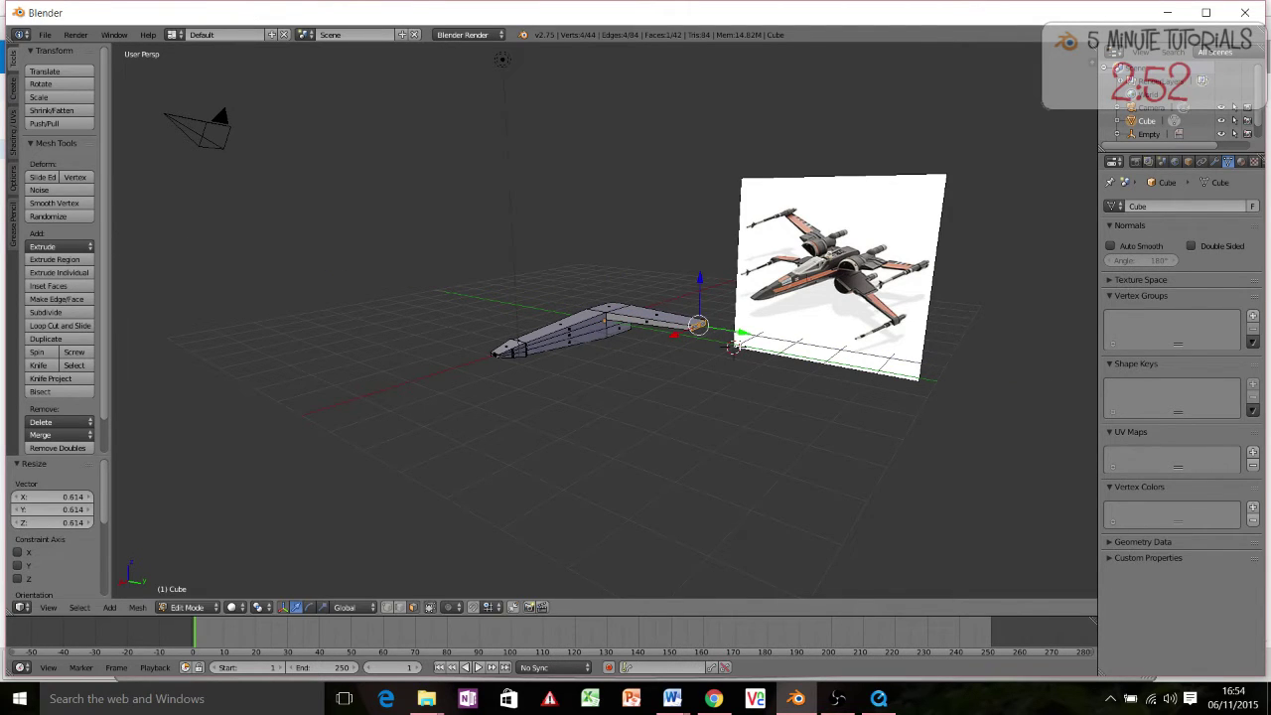
key("g")
key("z")
left_click(701, 331)
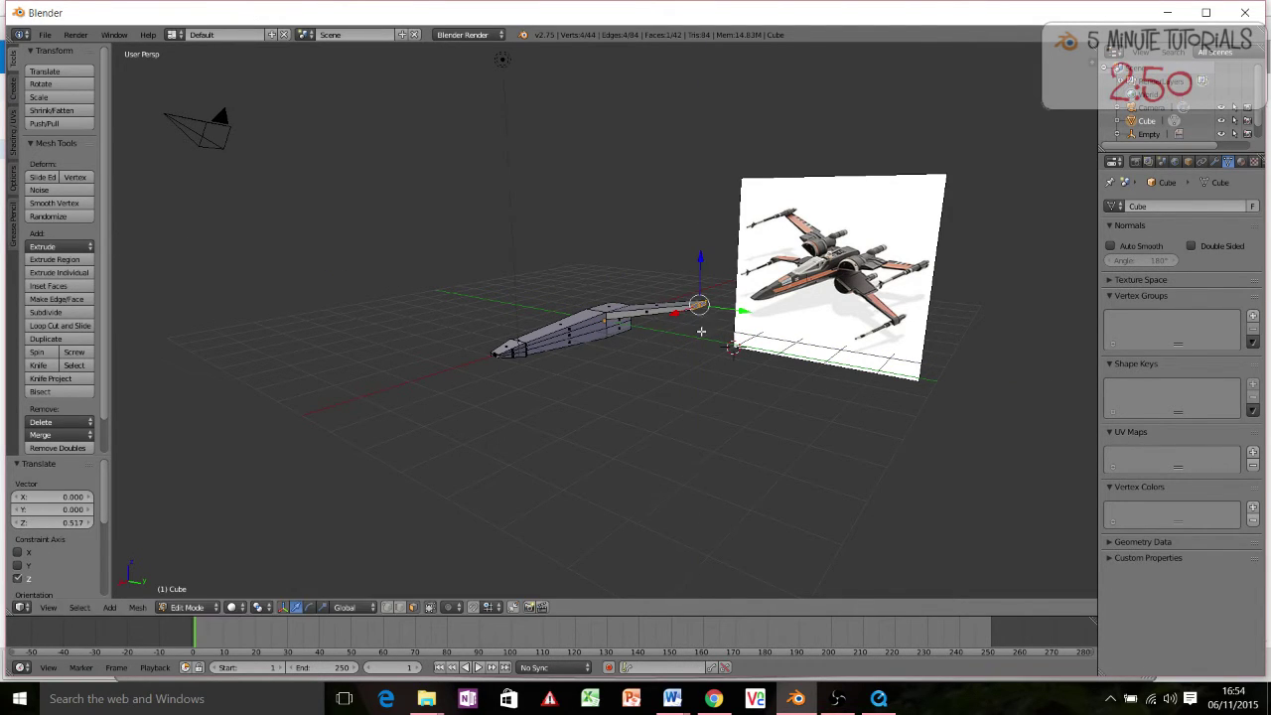
Extrude the lower side face into a wing with a narrowed, lowered tip
right_click(620, 327)
key("e")
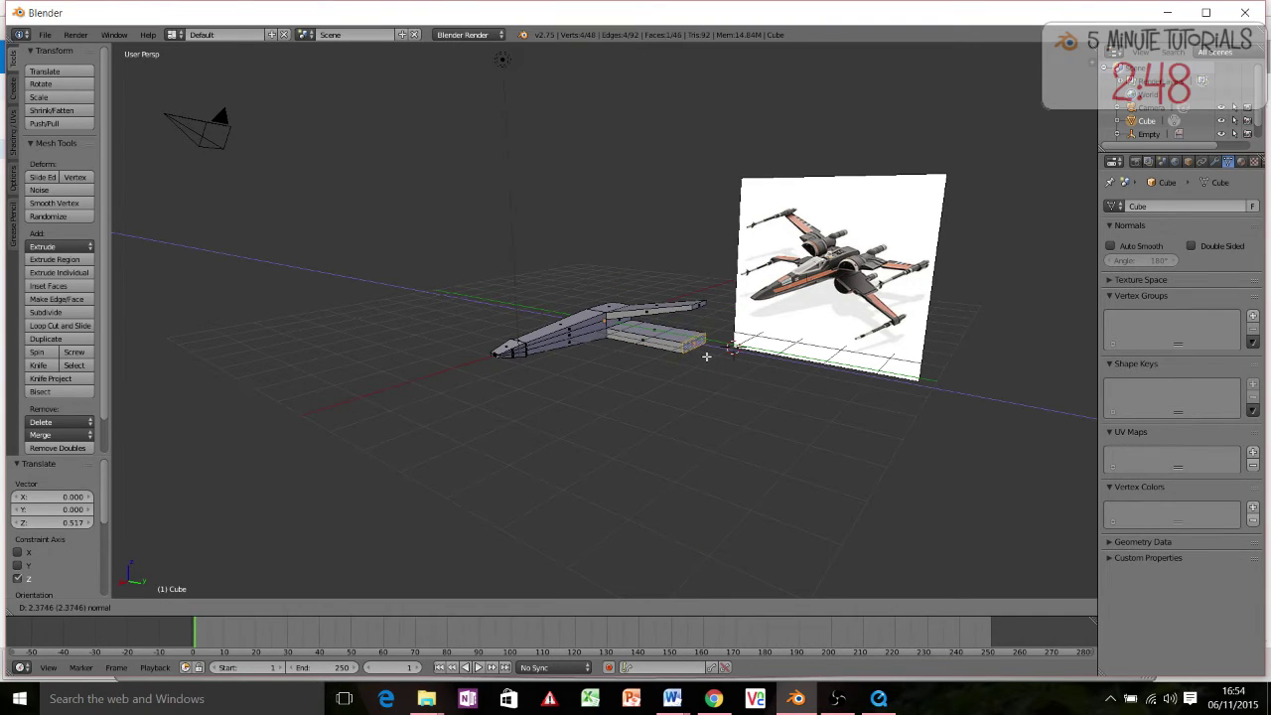
left_click(717, 364)
key("s")
left_click(721, 373)
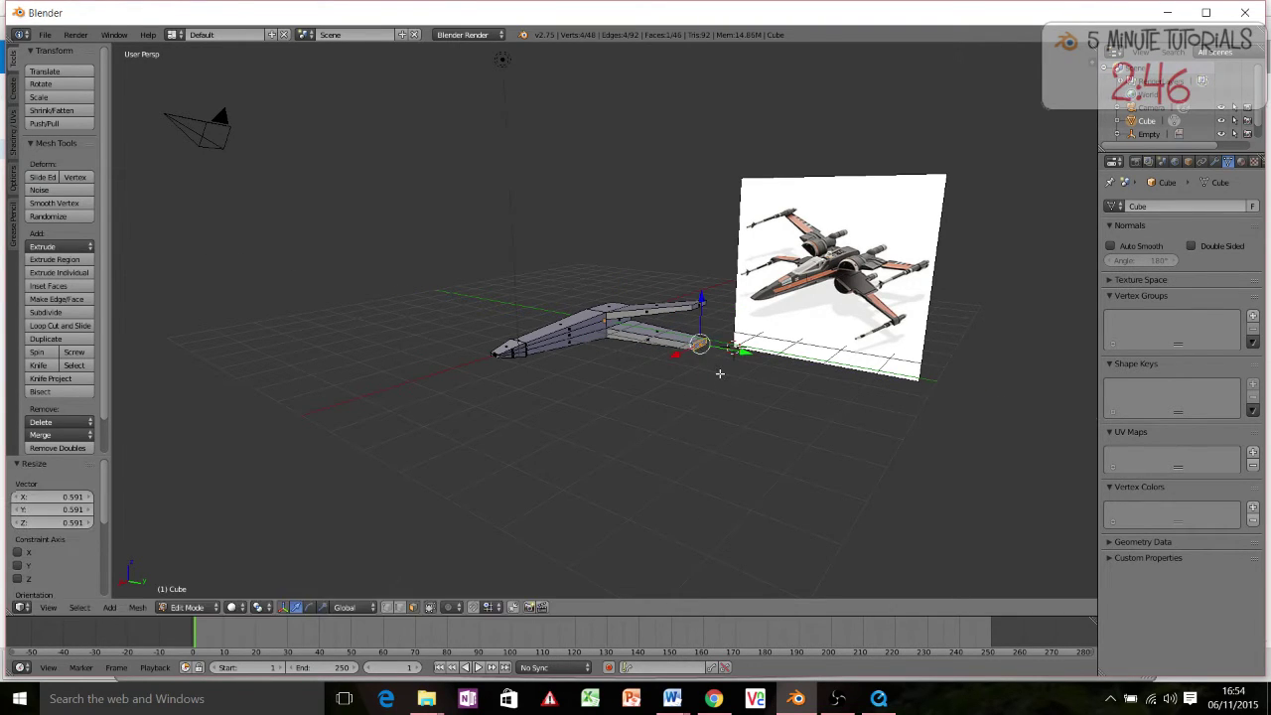
key("g")
key("z")
left_click(718, 390)
mouse_move(719, 391)
middle_mouse_down()
mouse_move(760, 348)
mouse_move(766, 391)
mouse_move(726, 389)
middle_mouse_up()
scroll(695, 402, "up", 3)
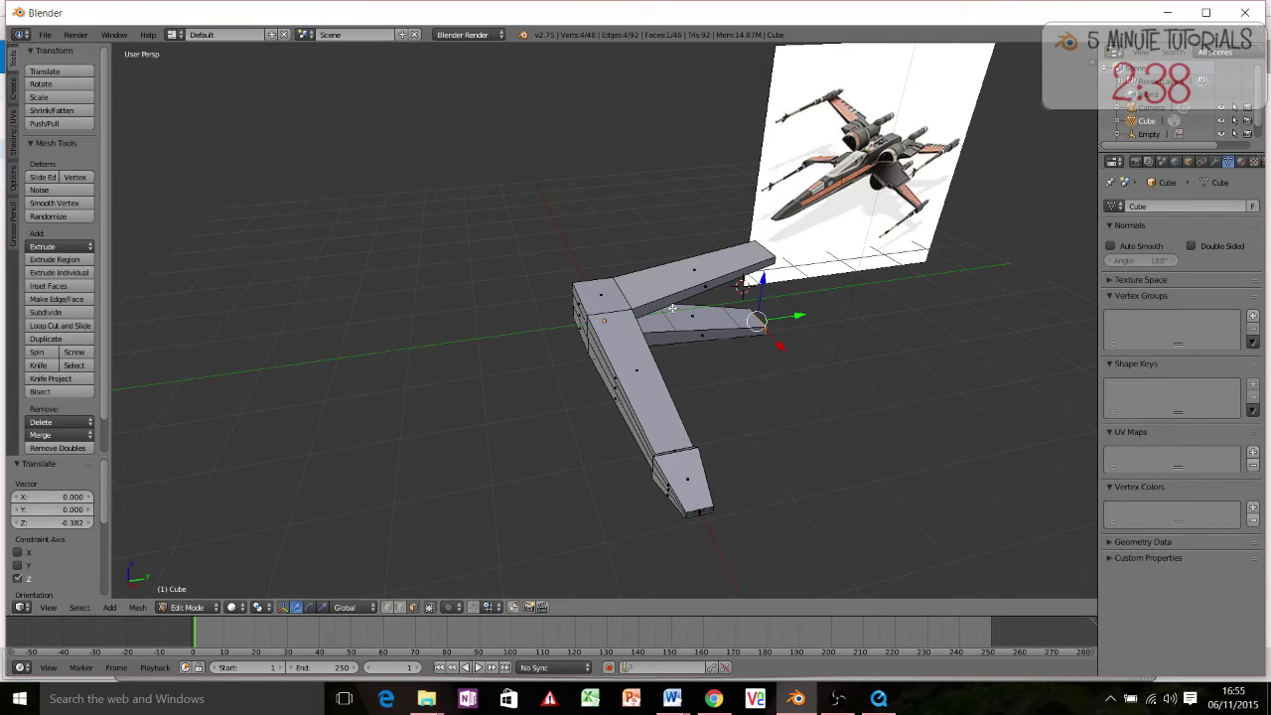
Add a Mirror modifier to the hull on the Y axis only, with X unticked
left_click(1213, 162)
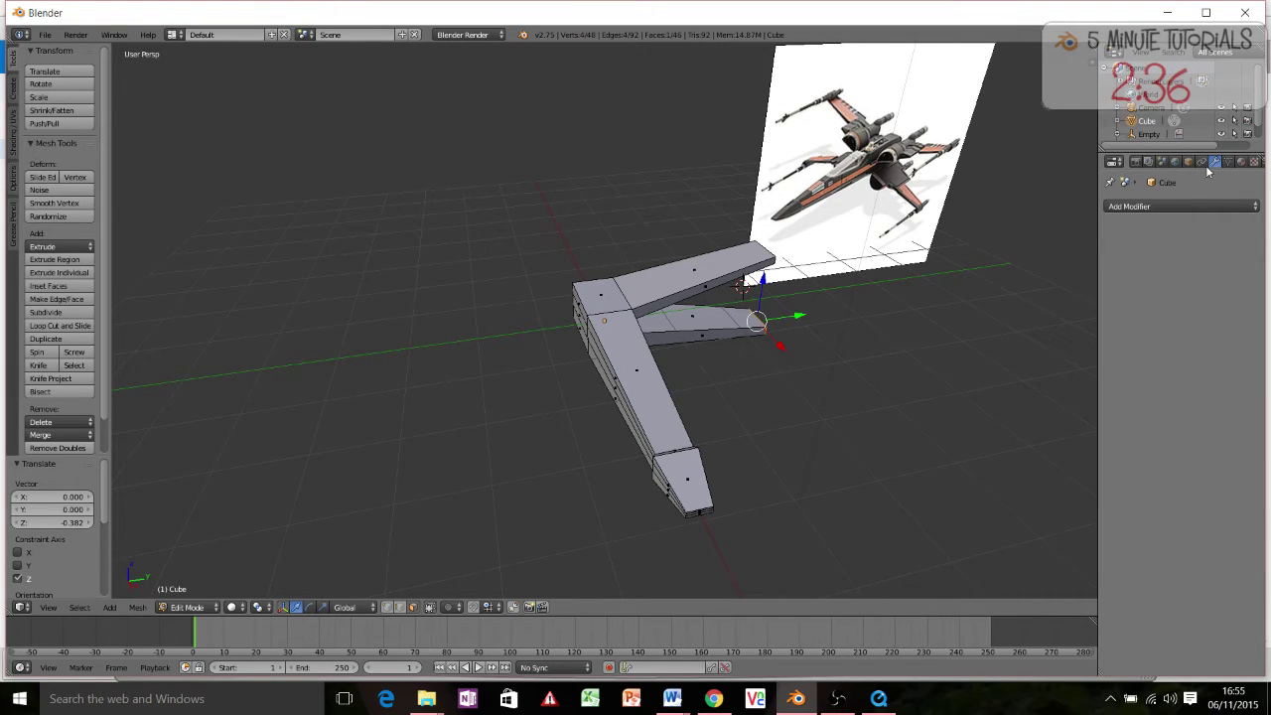
left_click(1181, 205)
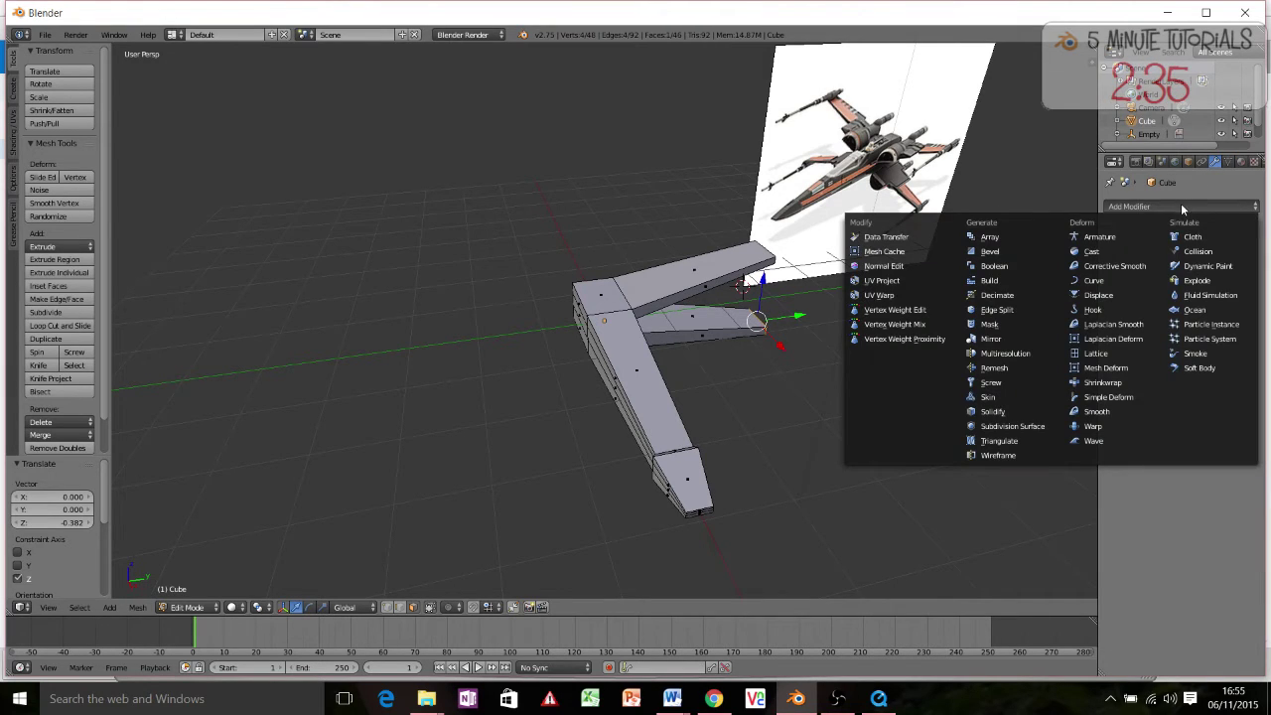
left_click(989, 341)
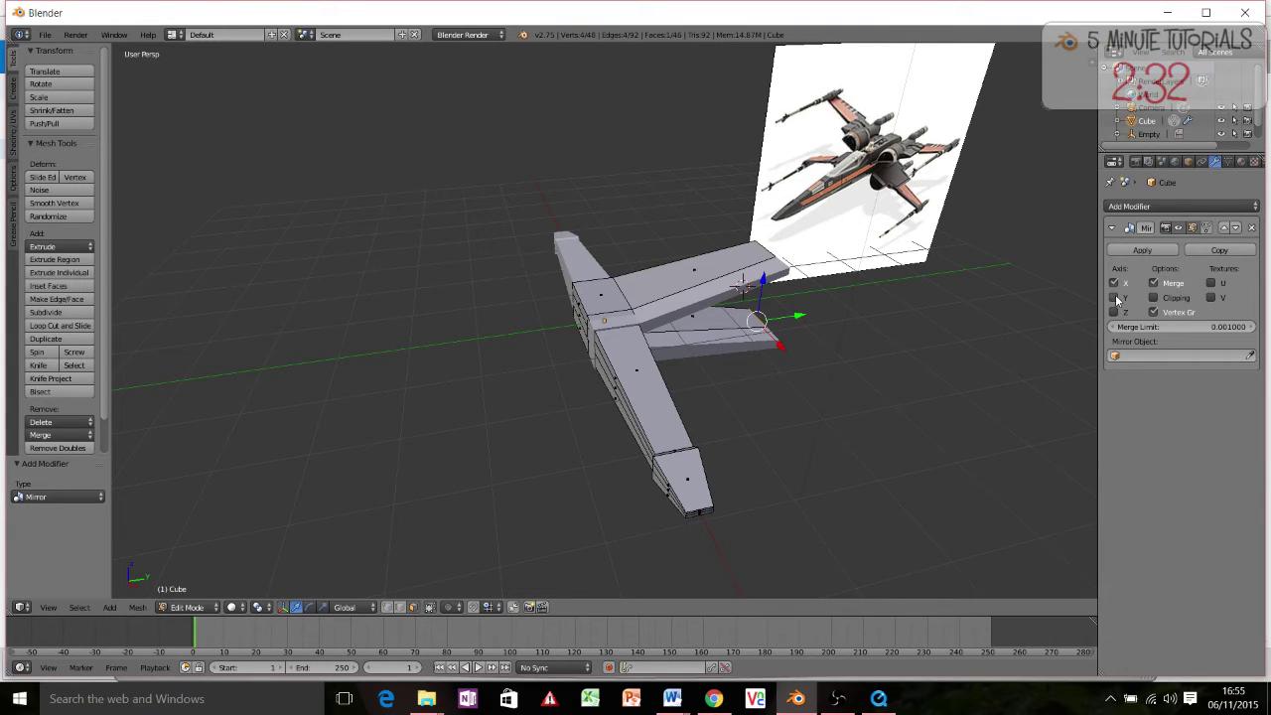
left_click(1114, 298)
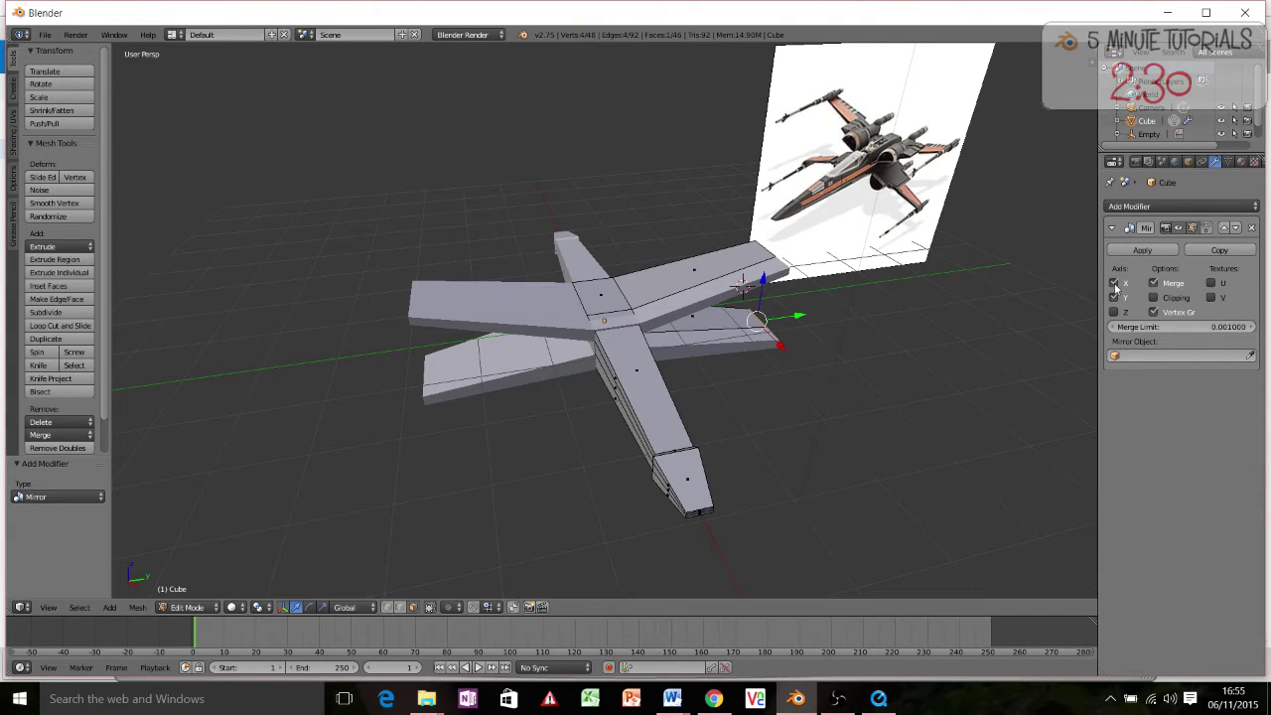
left_click(1114, 283)
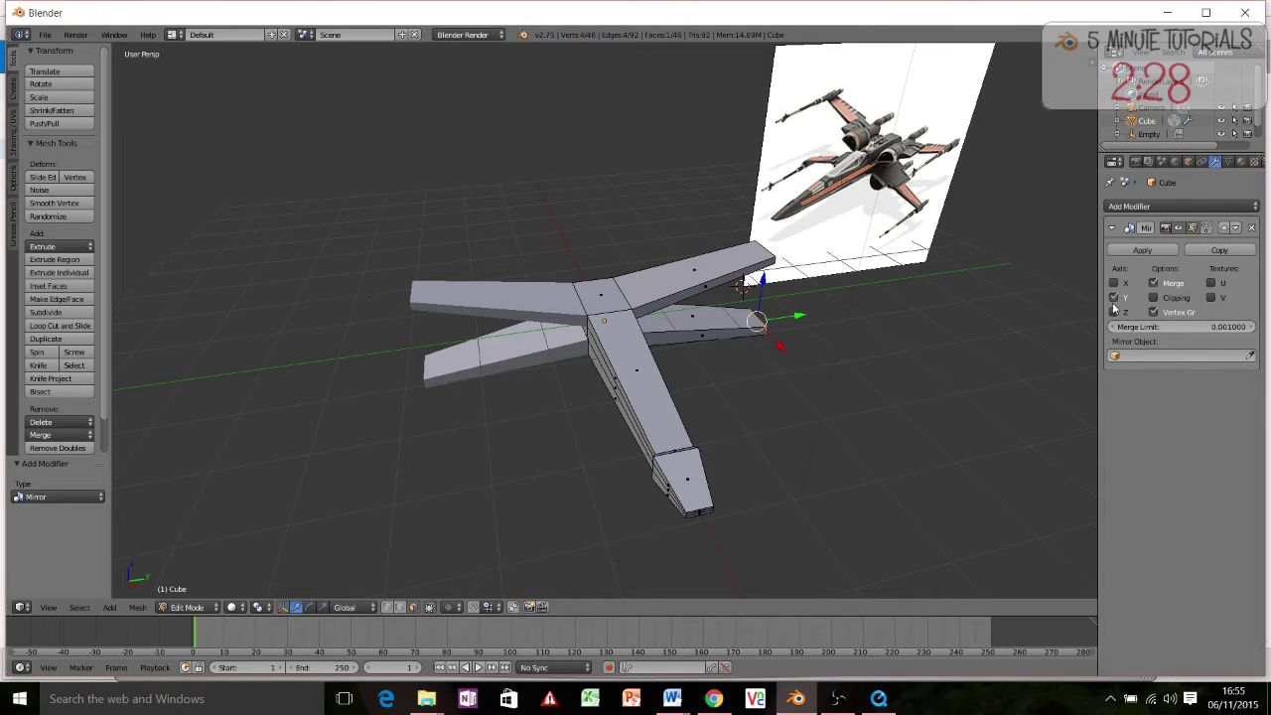
middle_click_drag(695, 369, 536, 422)
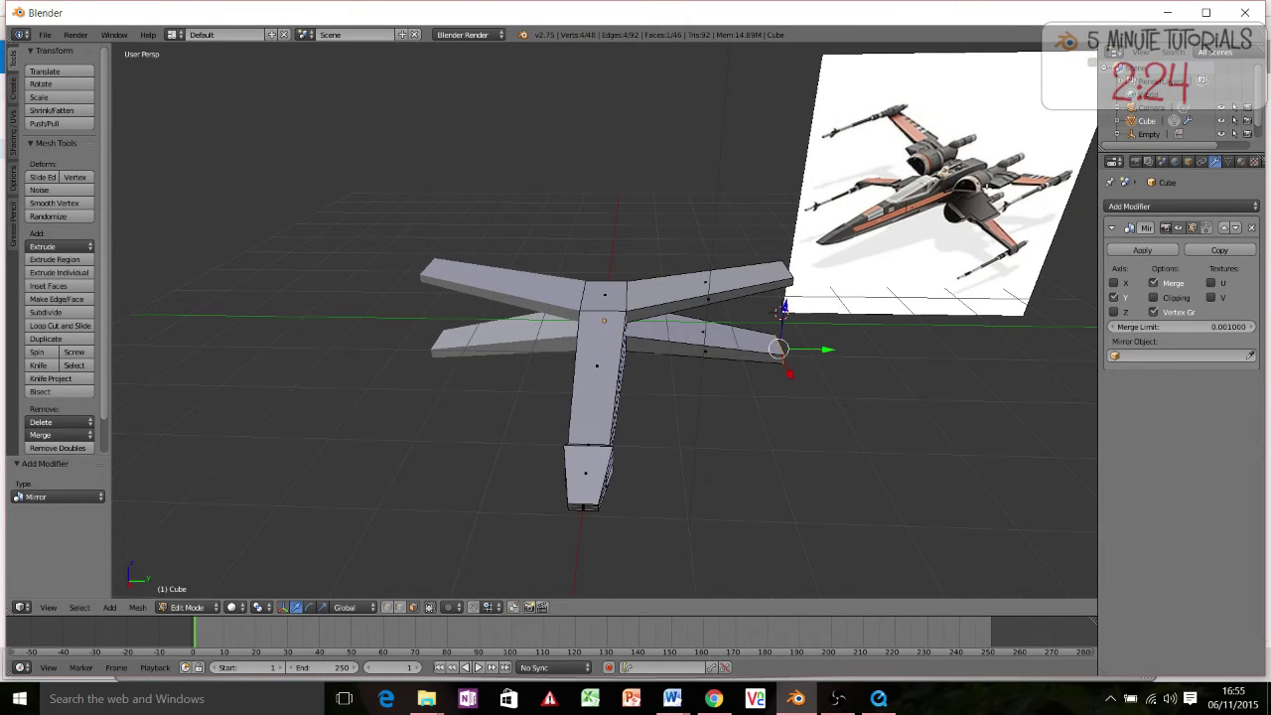
scroll(718, 397, "down", 2)
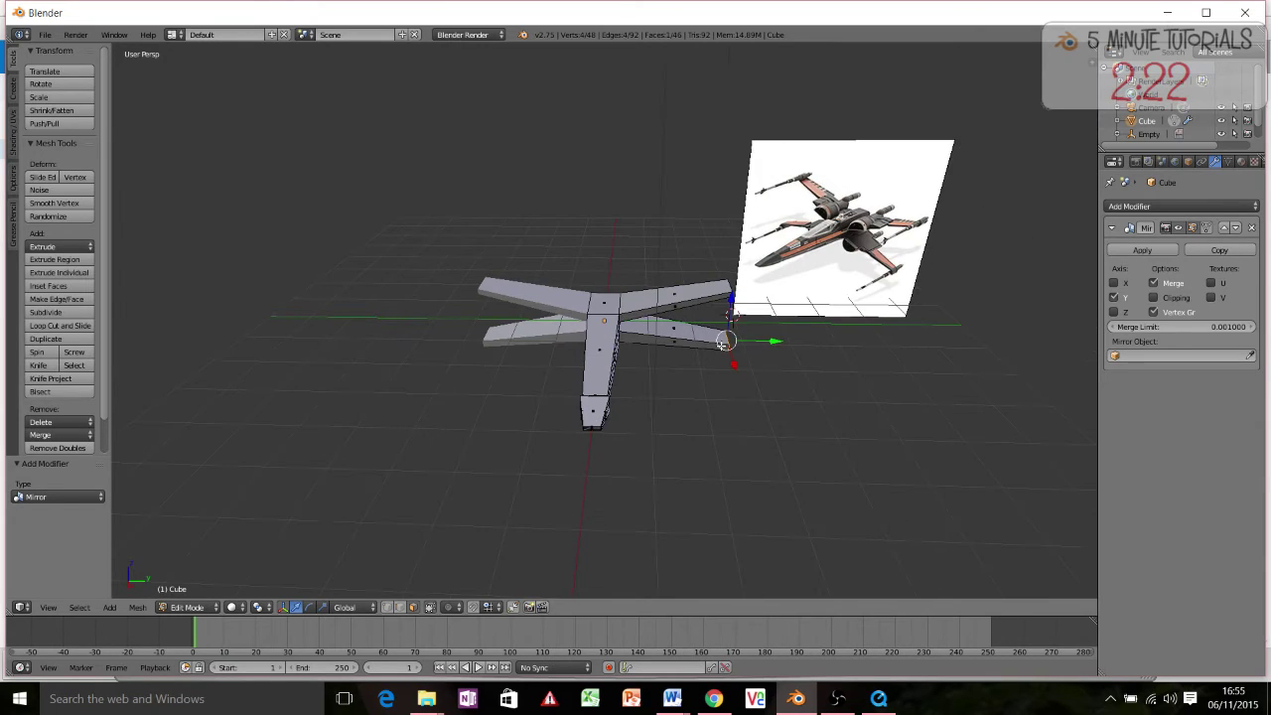
Return to Object Mode and place the 3D cursor beside the hull
key("Tab")
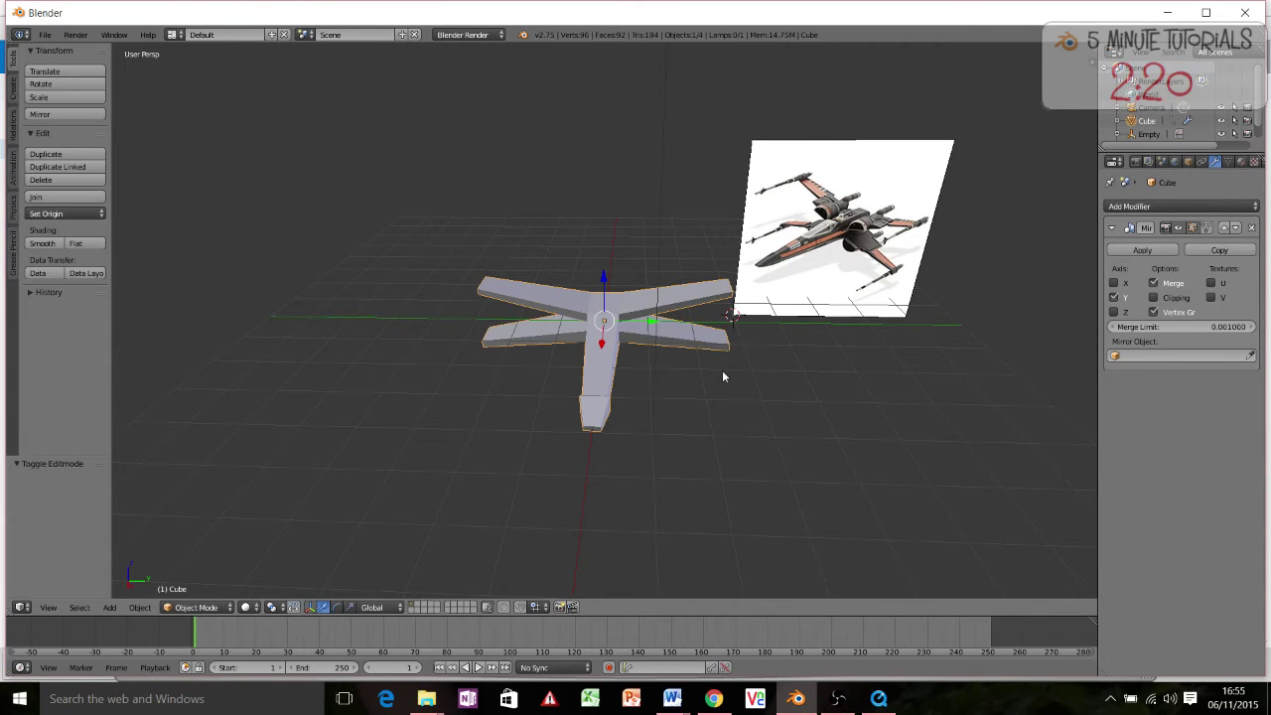
left_click(795, 399)
middle_click_drag(684, 329, 791, 389)
Add a cylinder and rotate it 90° about Y with ry90
key("shift+a")
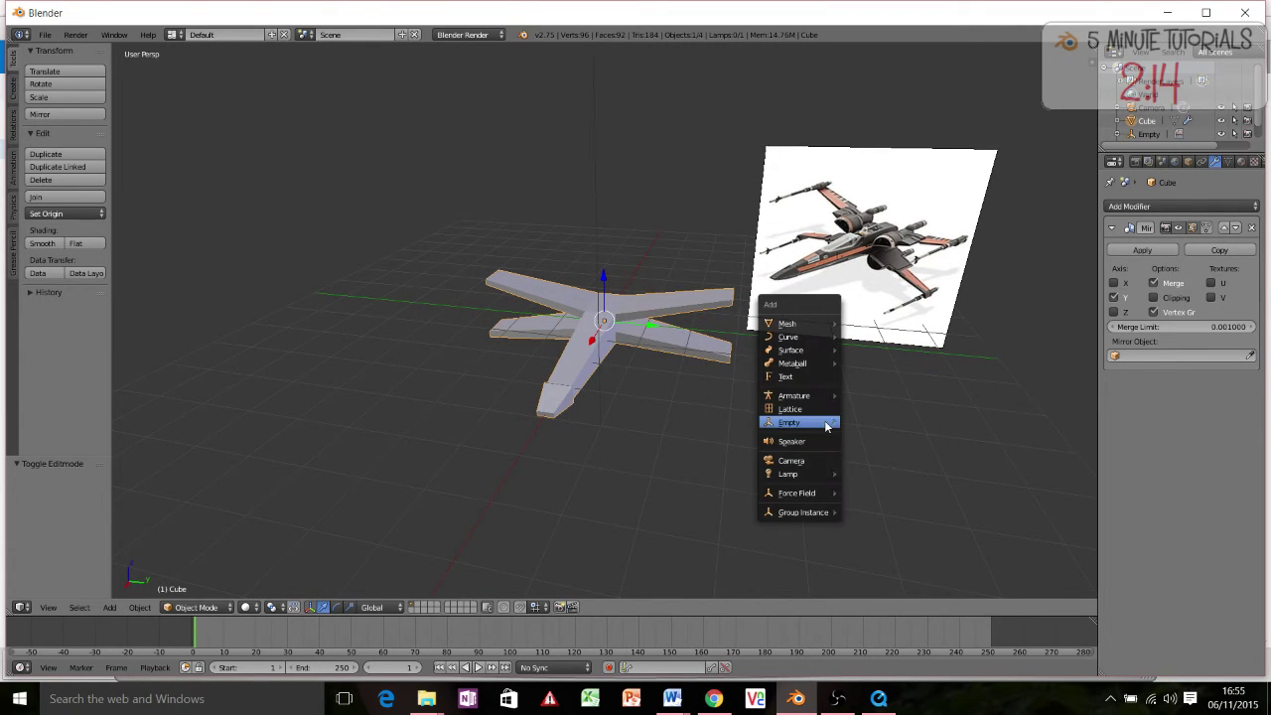
mouse_move(801, 329)
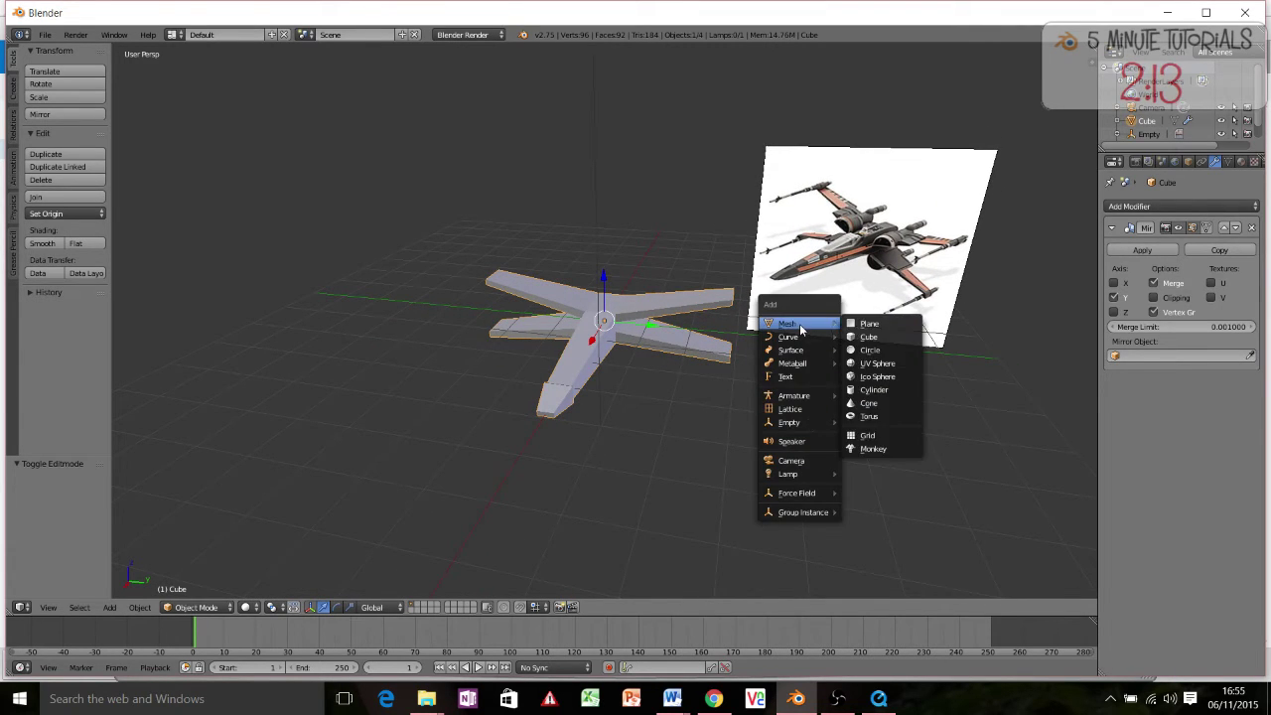
left_click(889, 394)
key("r")
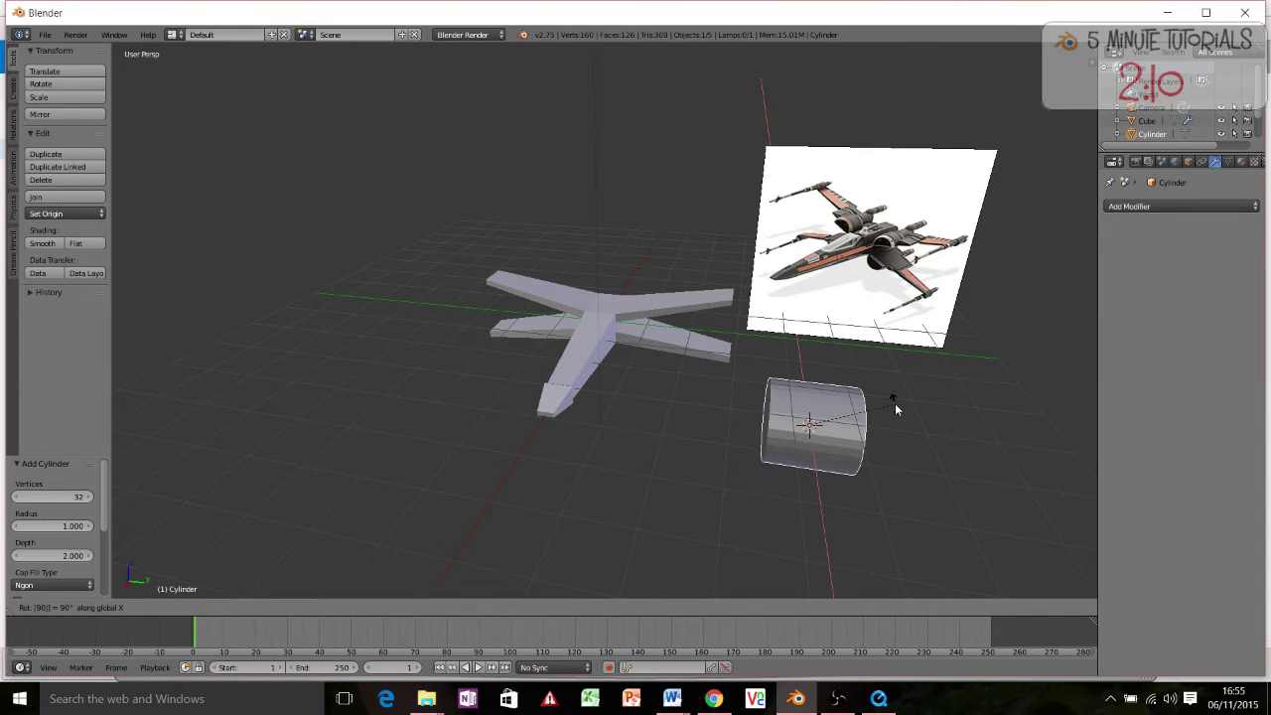
key("Escape")
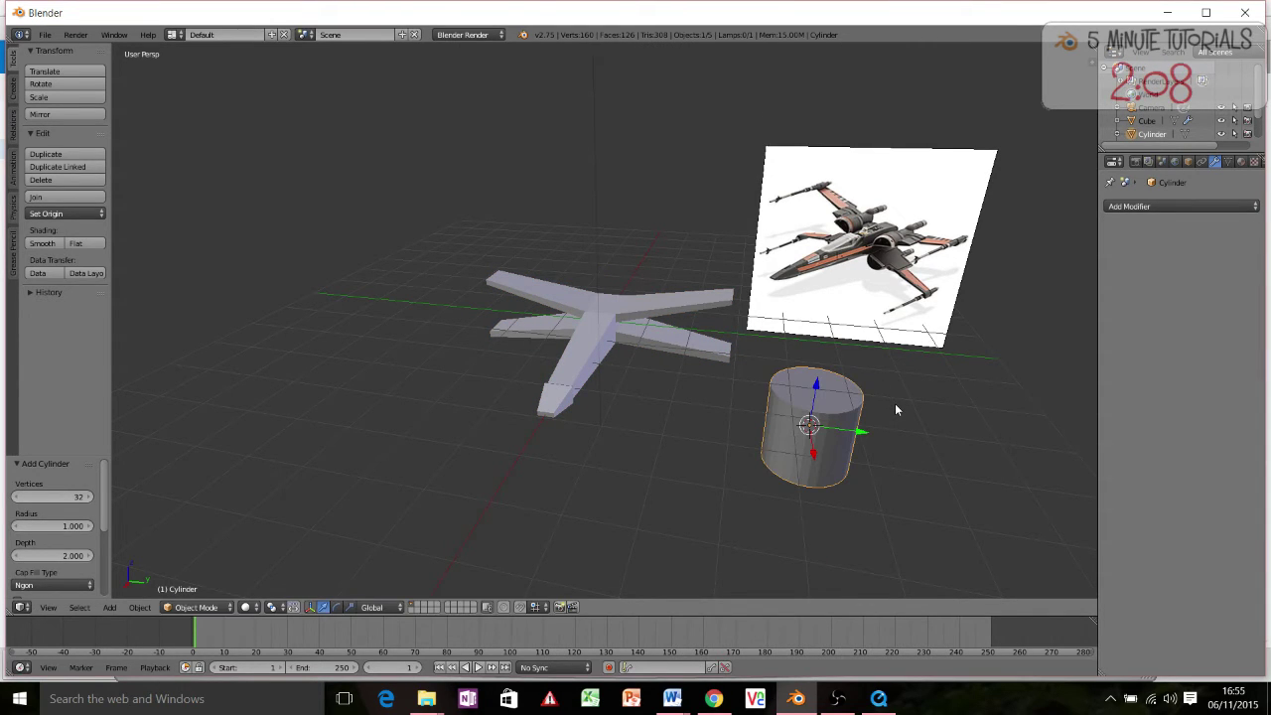
type("ry90")
key("Return")
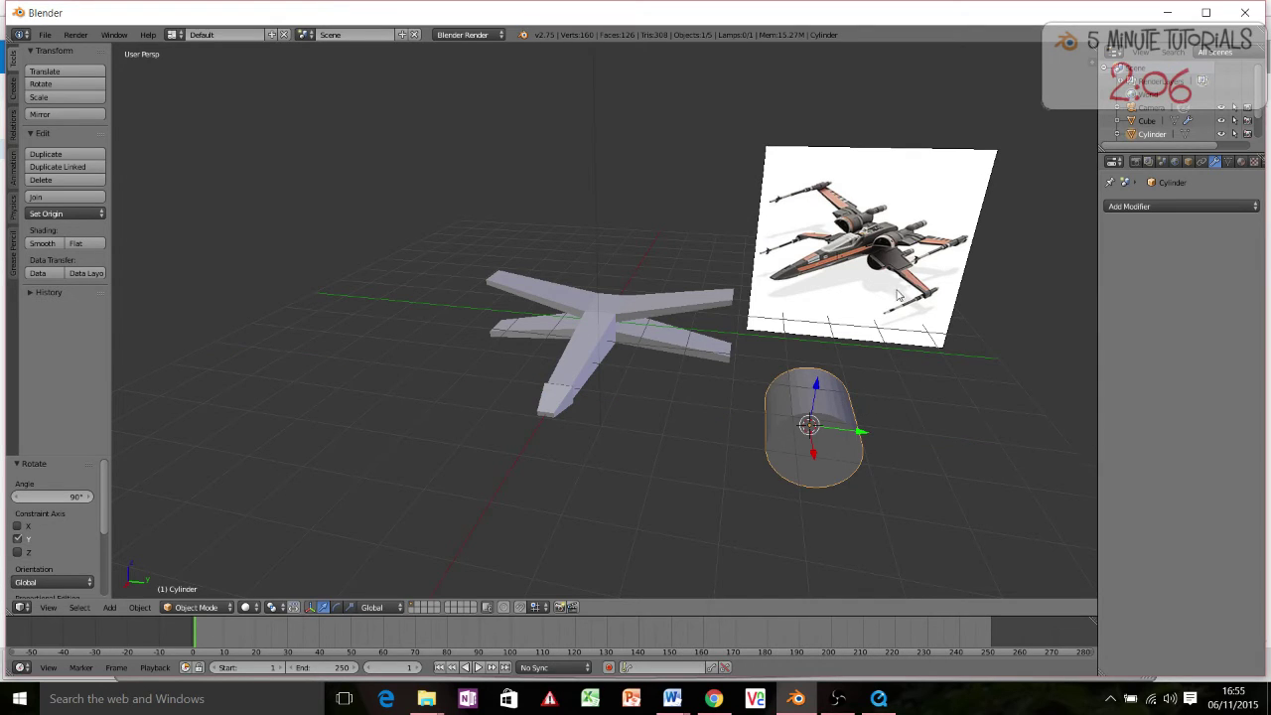
Add a cube scaled to 1.402 and lowered 1.384 on Z over the cylinder
key("shift+a")
mouse_move(865, 389)
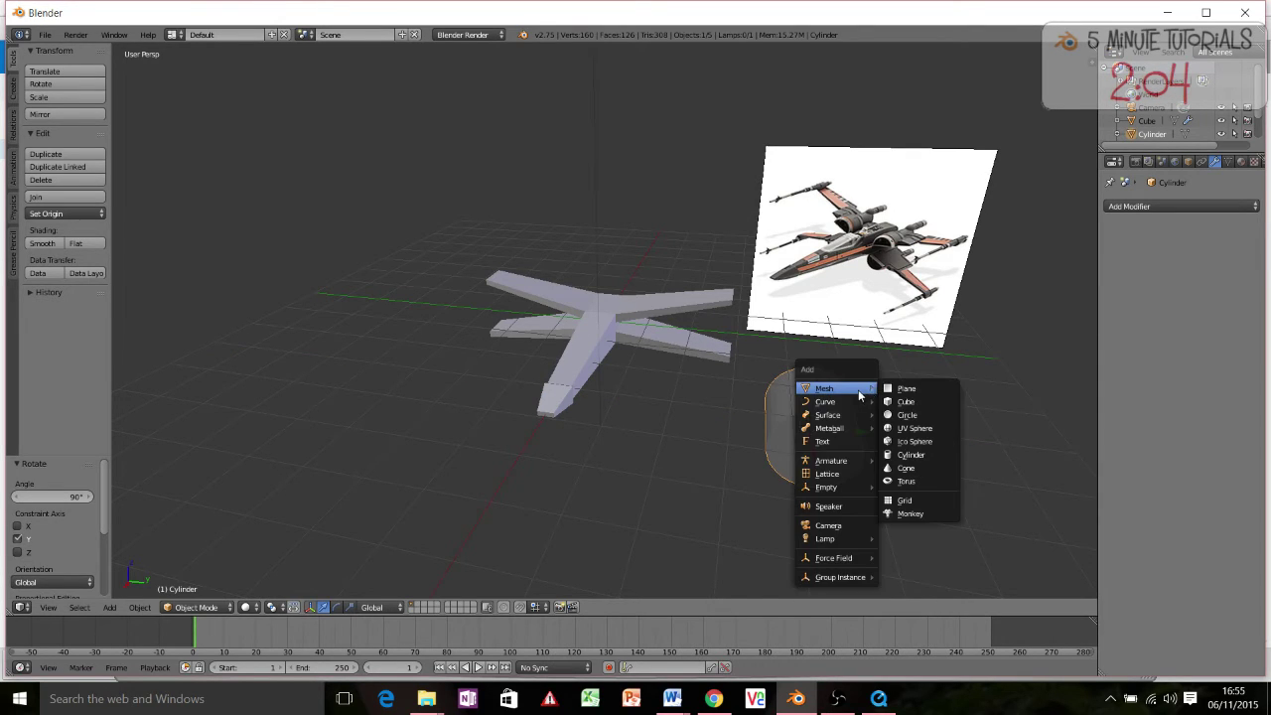
left_click(927, 403)
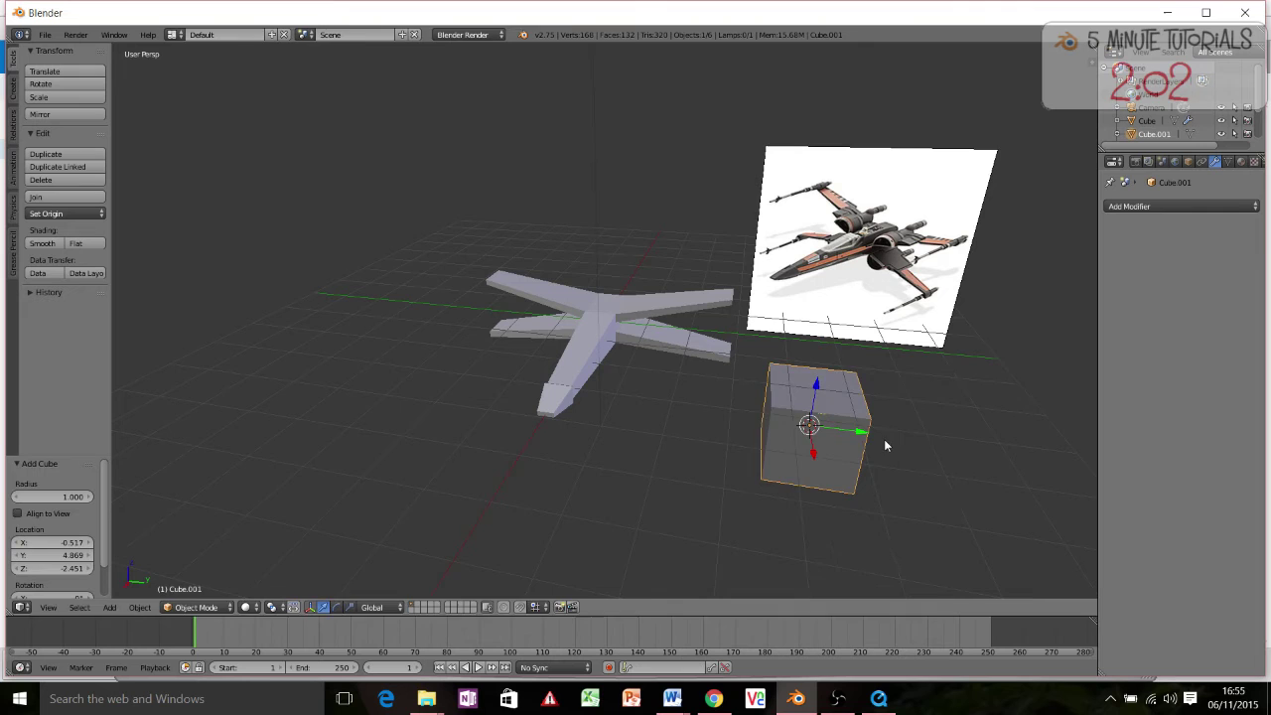
key("s")
left_click(912, 453)
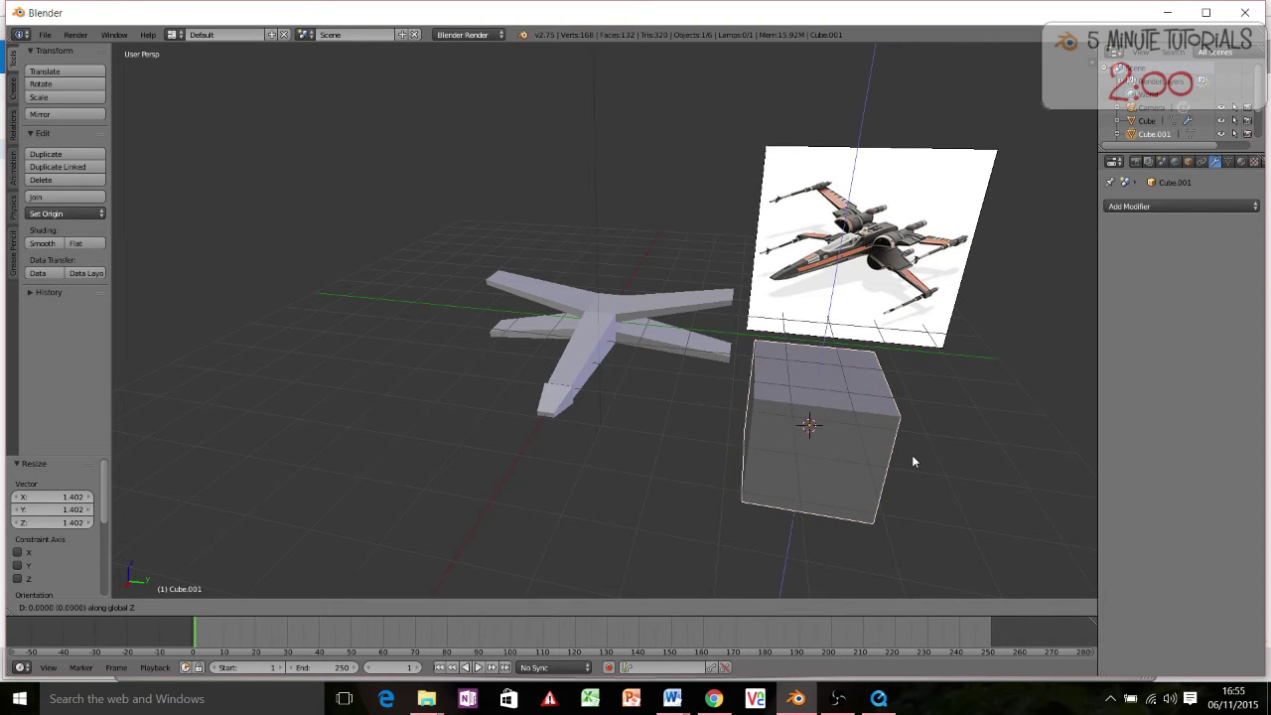
key("g")
key("z")
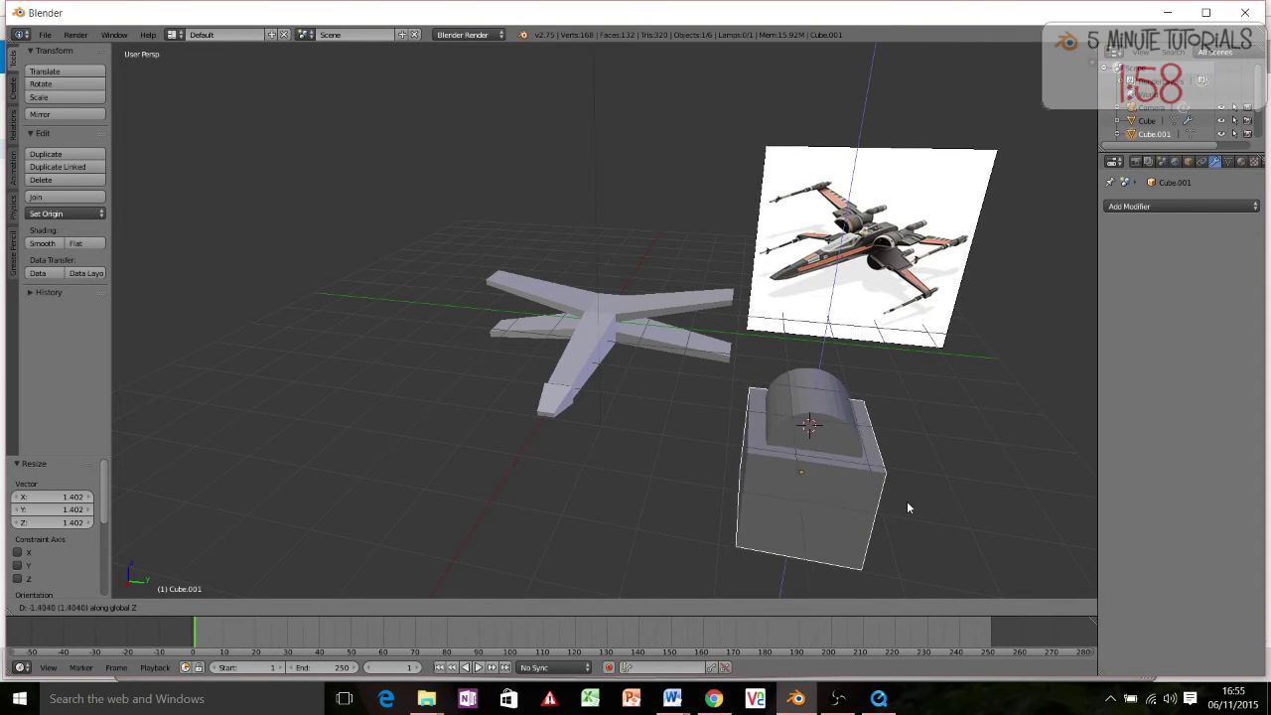
left_click(907, 501)
middle_click_drag(906, 499, 903, 440)
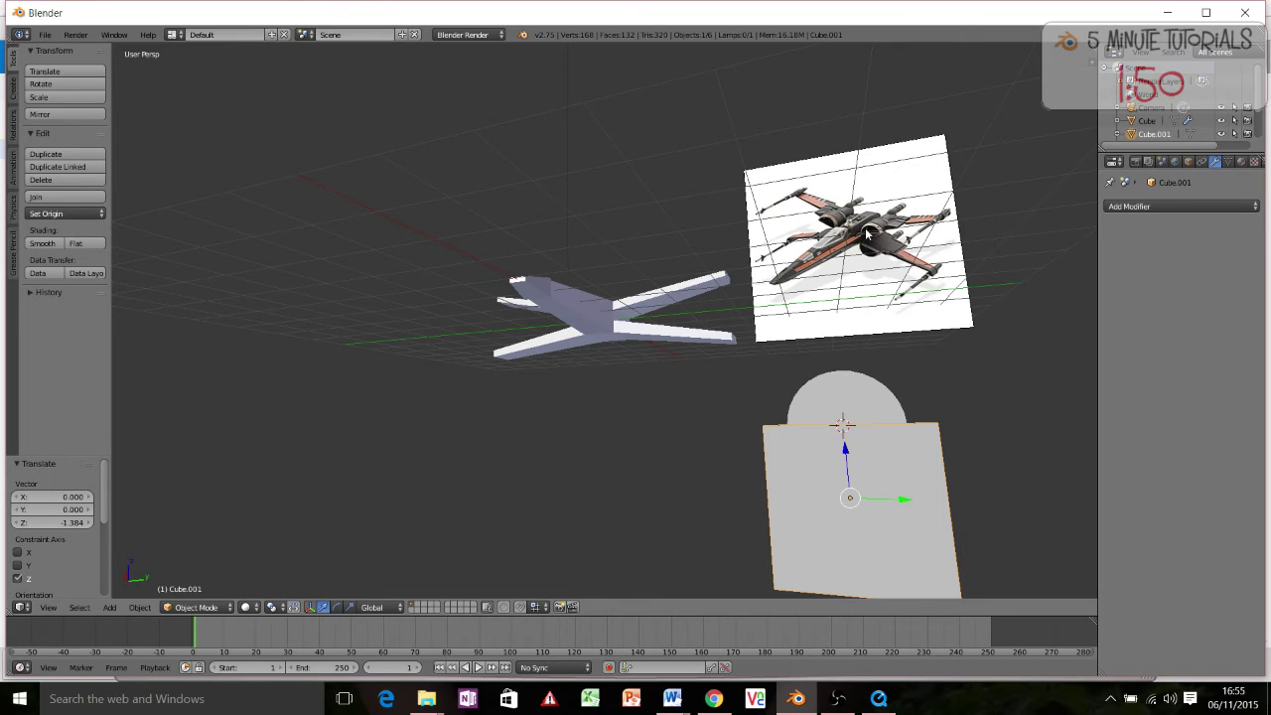
Add a Boolean modifier to the cylinder with Cube.001 as the cutting object
right_click(842, 393)
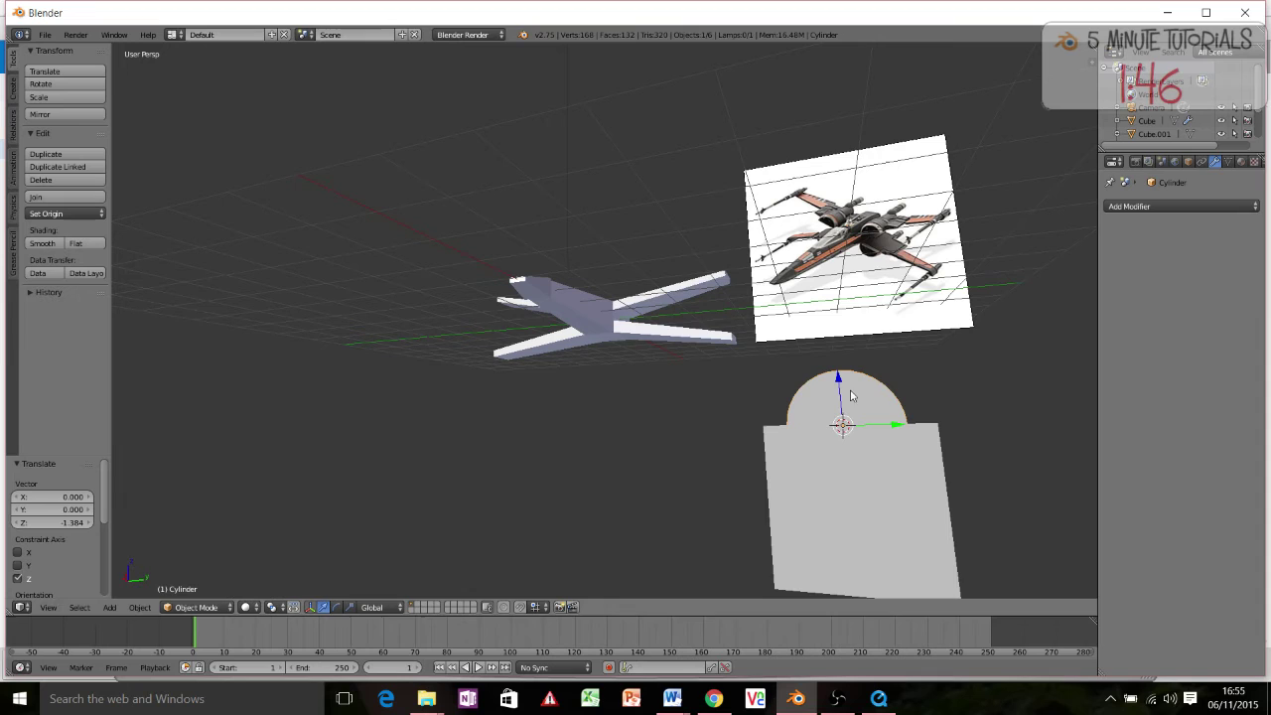
left_click(1147, 206)
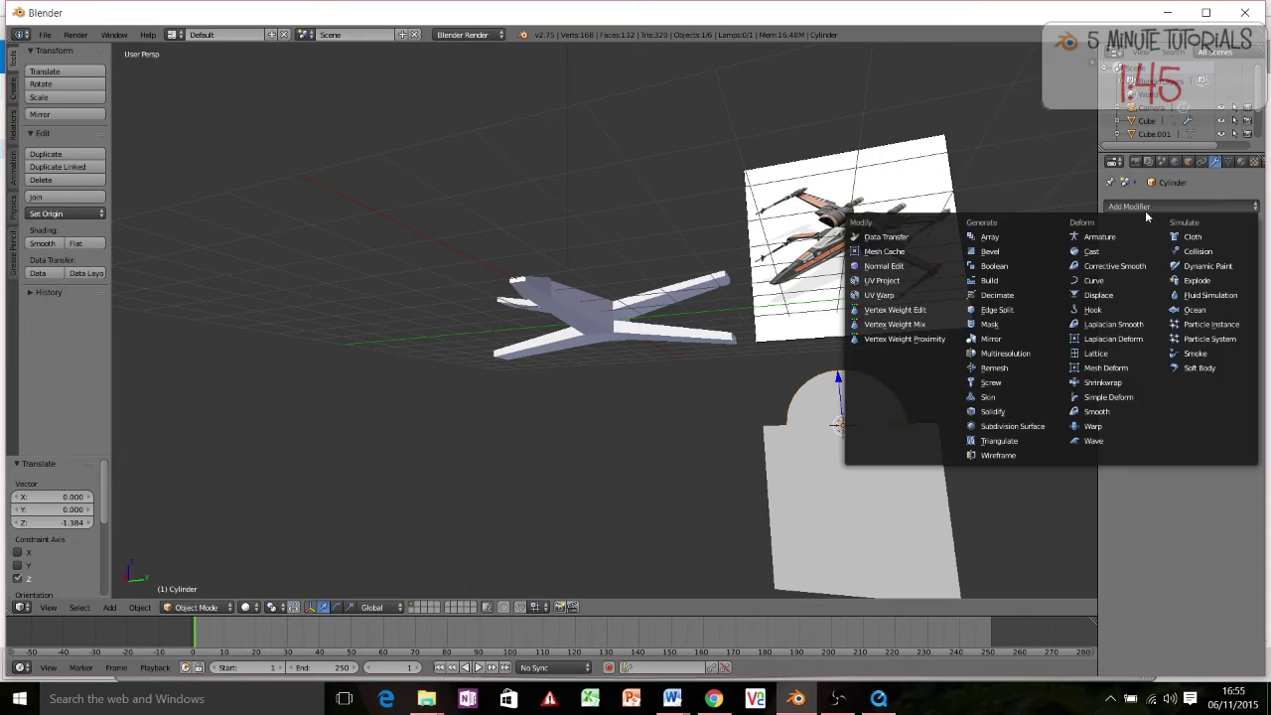
left_click(992, 267)
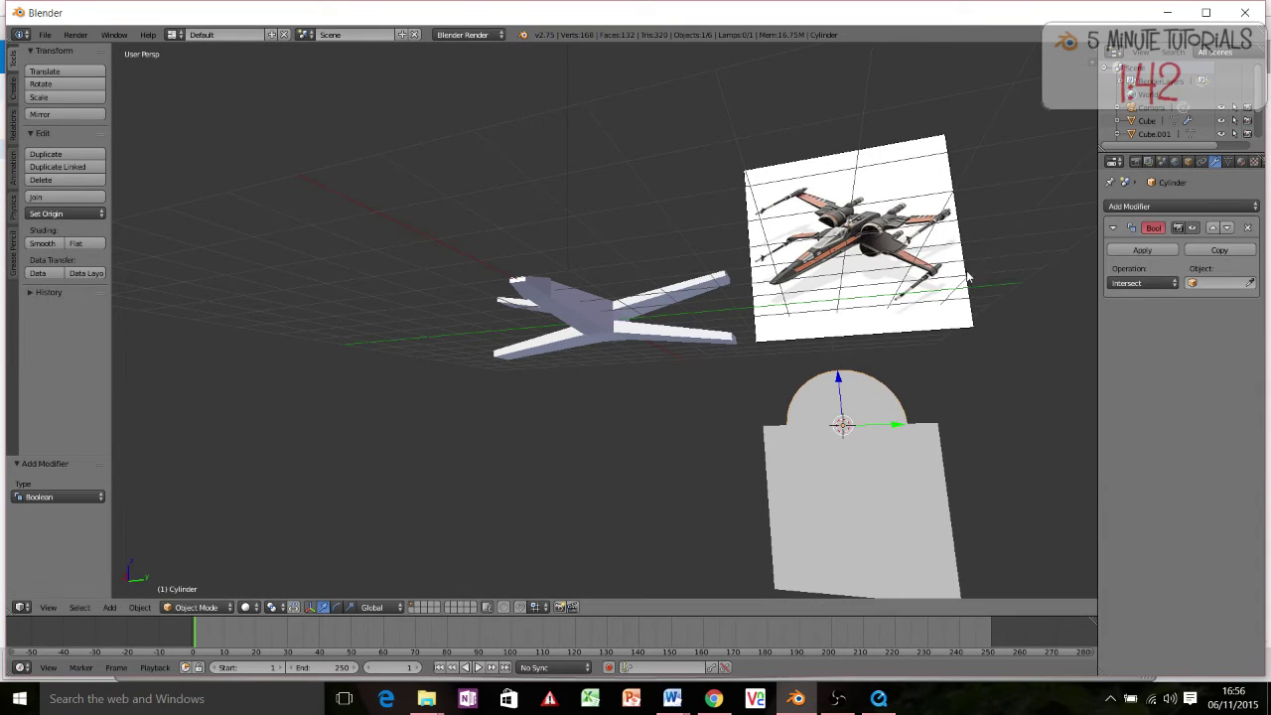
left_click(1194, 286)
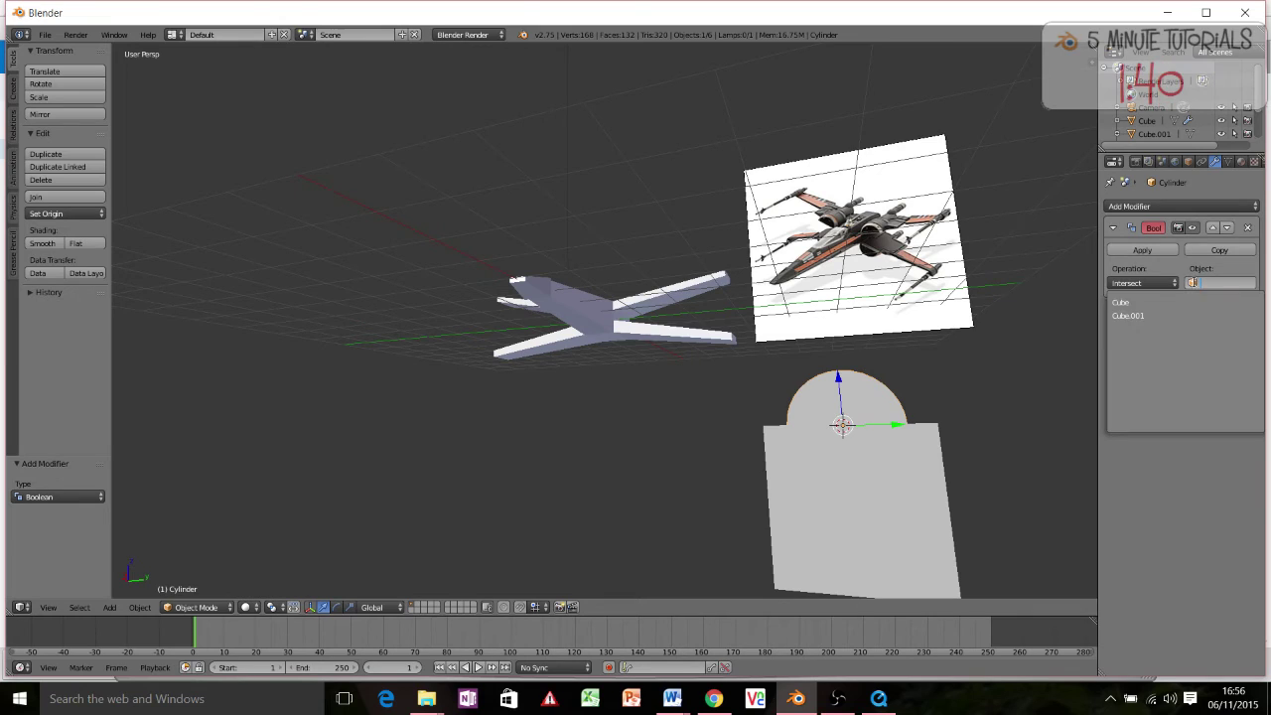
left_click(1132, 314)
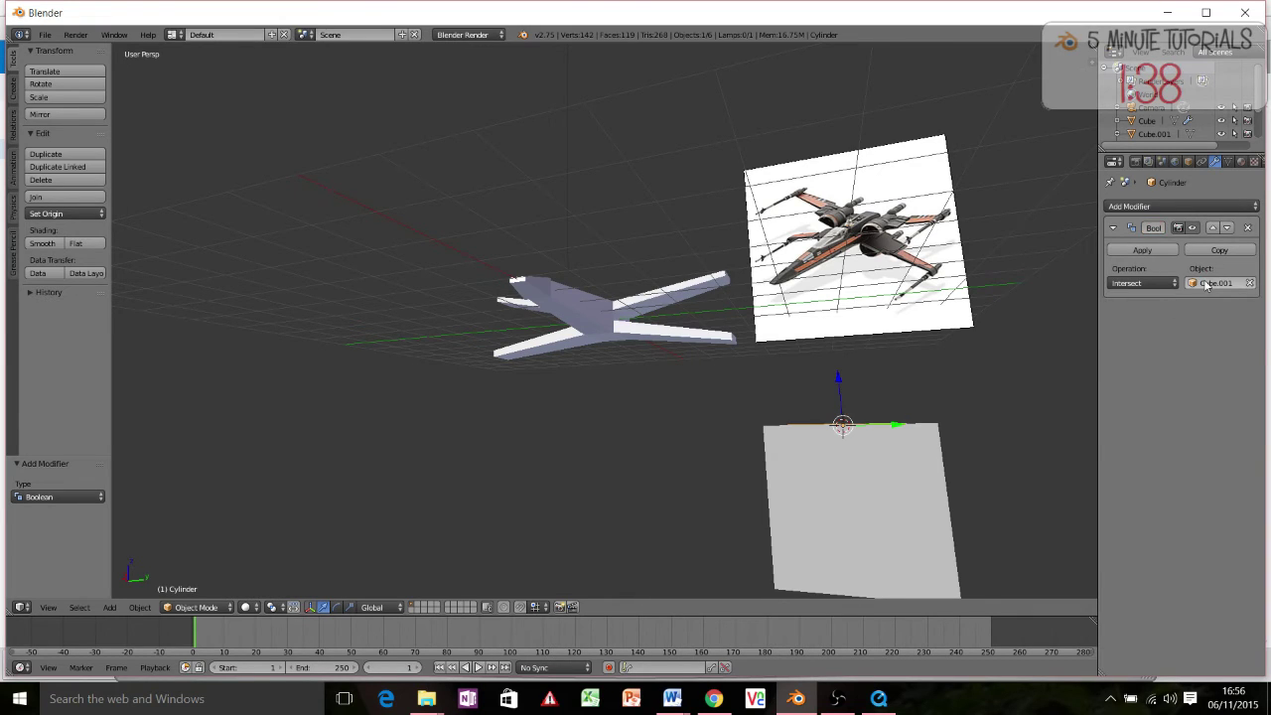
Apply the Boolean as a Difference cut and move the half-dome up beside the hull
left_click(1140, 285)
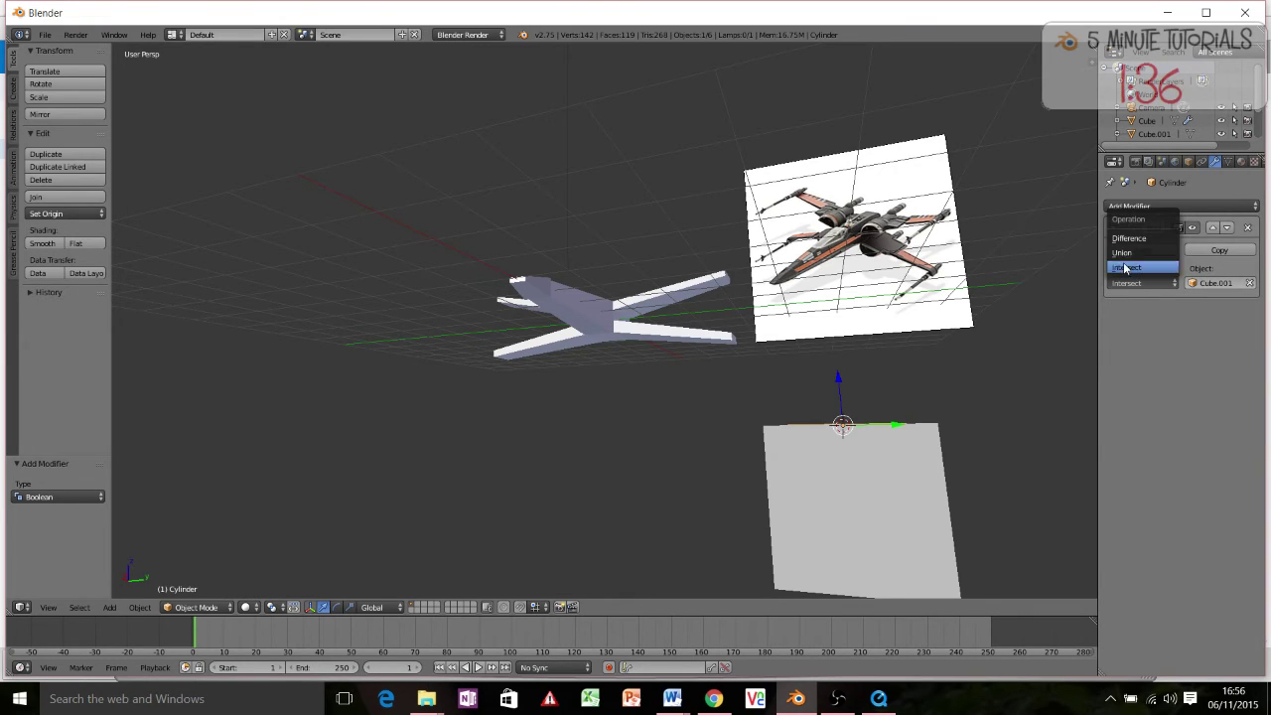
left_click(1130, 239)
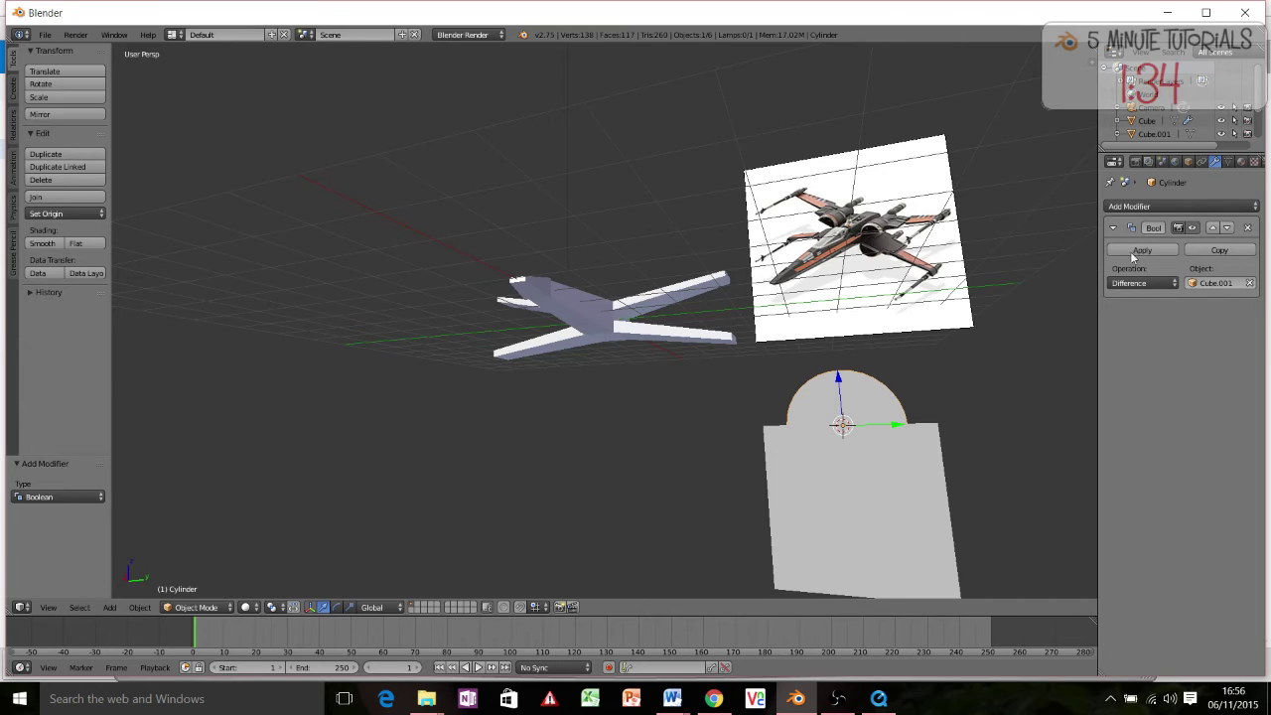
left_click(1137, 251)
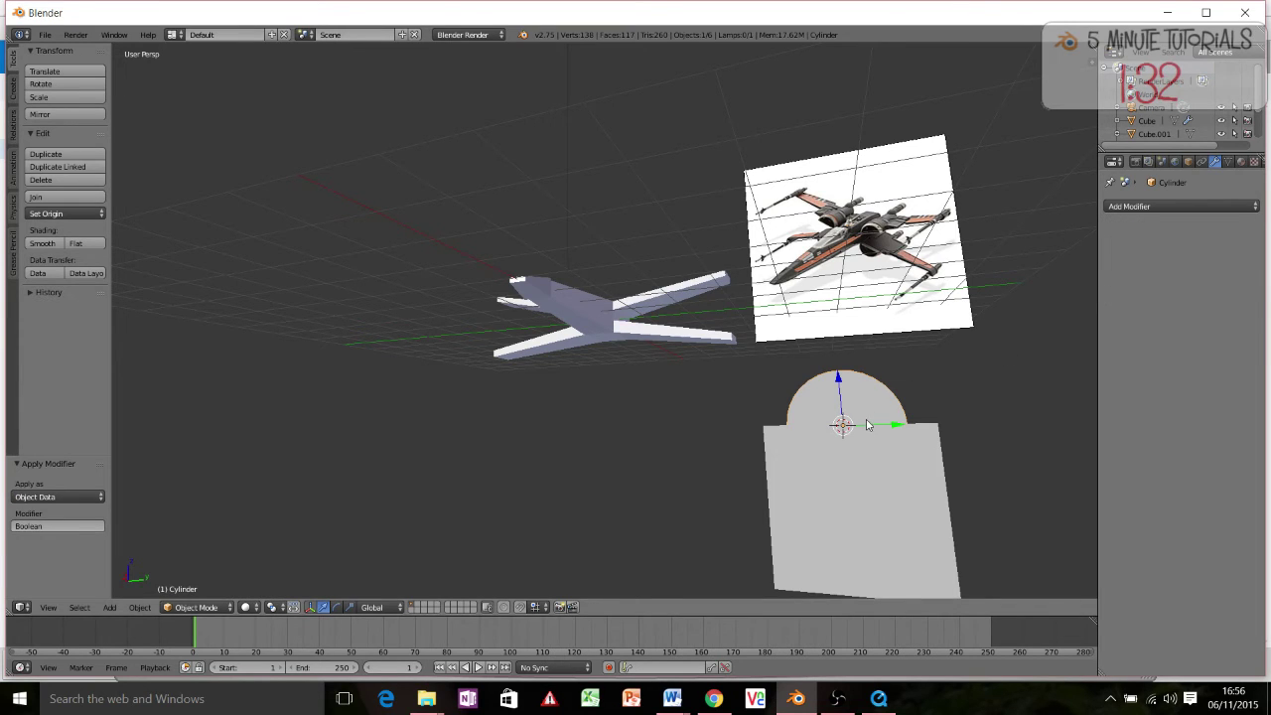
right_click_drag(866, 425, 799, 338)
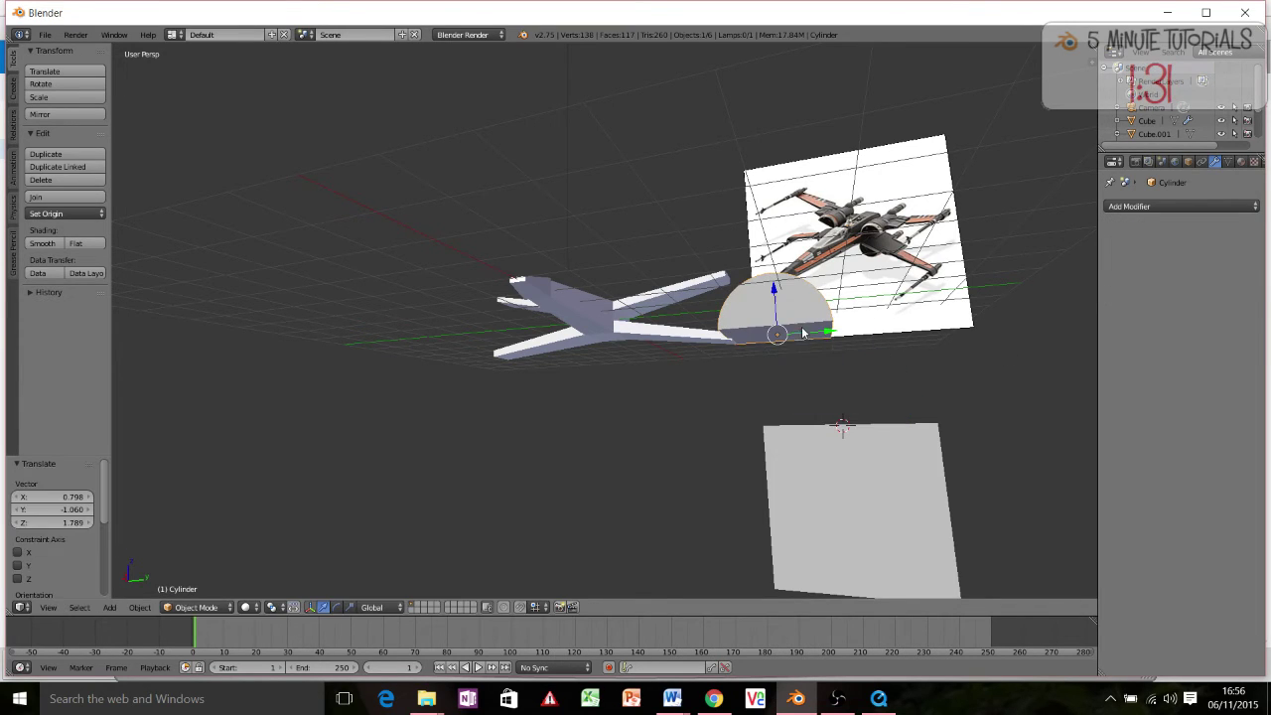
Delete the Cube.001 cutting plane and select the half-cylinder
right_click(843, 471)
key("x")
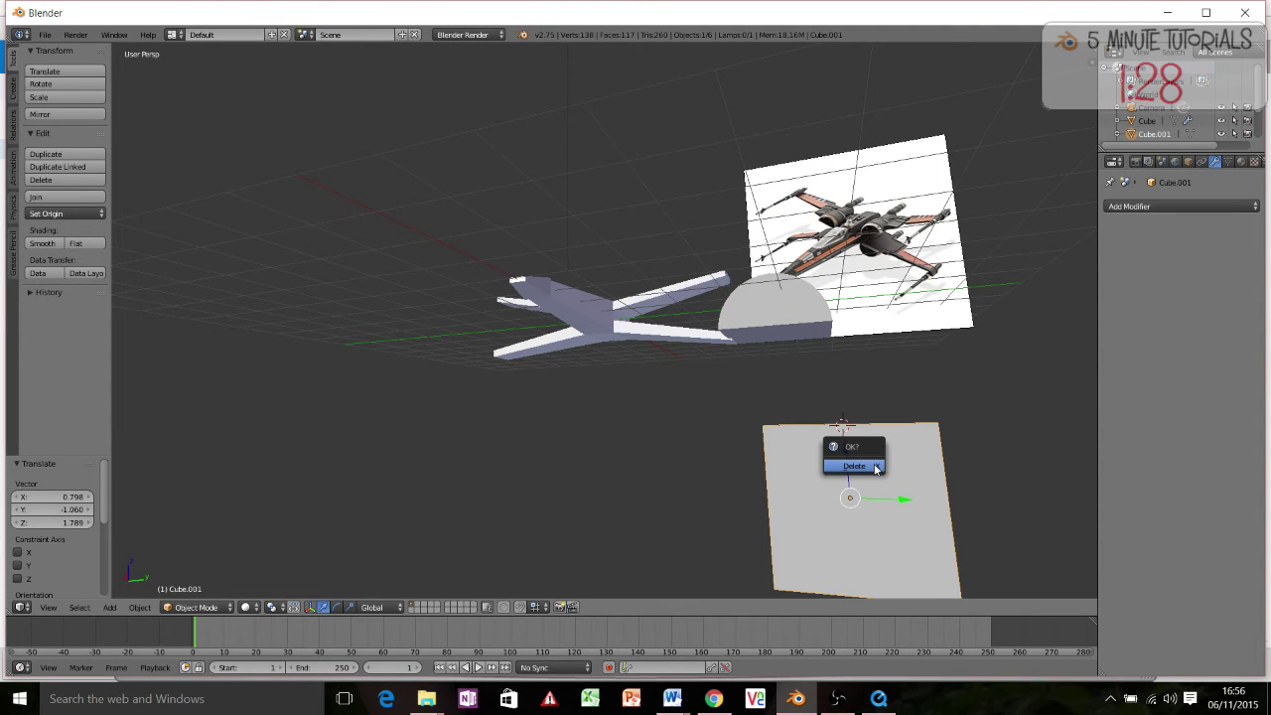
left_click(864, 462)
middle_click_drag(864, 463, 822, 484)
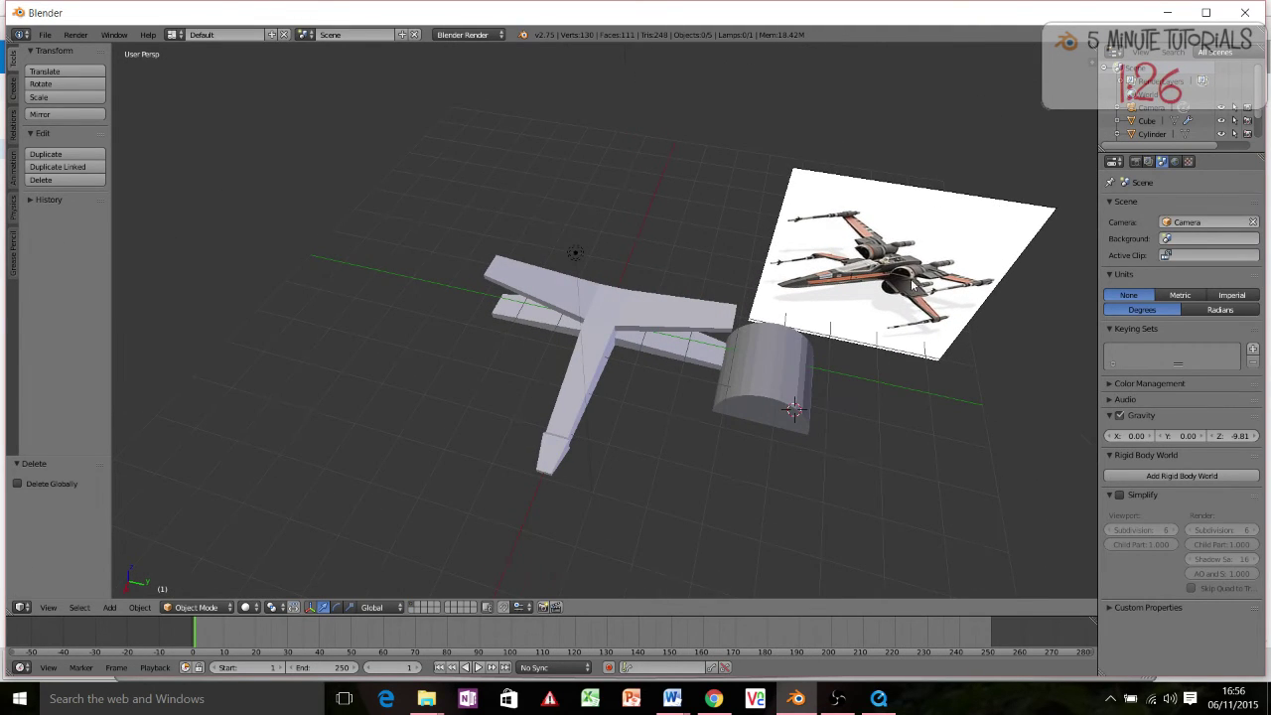
right_click(780, 396)
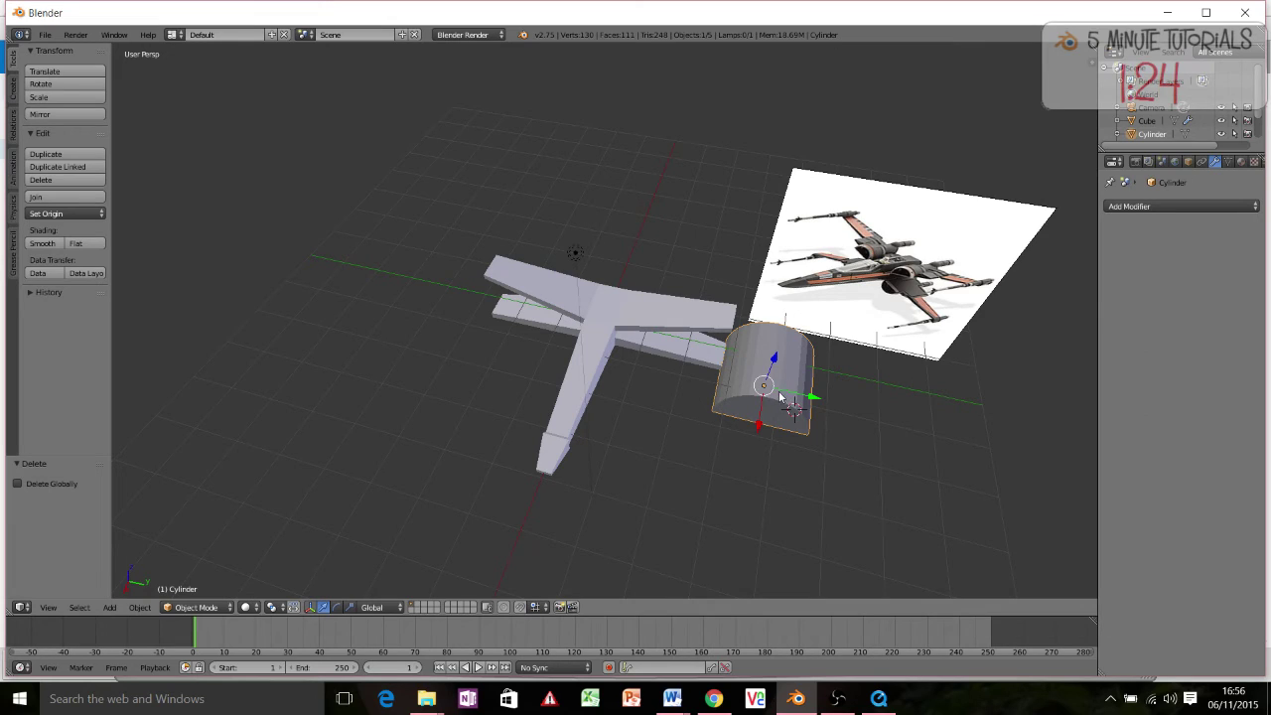
Join the half-cylinder into the hull mesh with Ctrl+J and enter Edit Mode on it
right_click(649, 323, "shift")
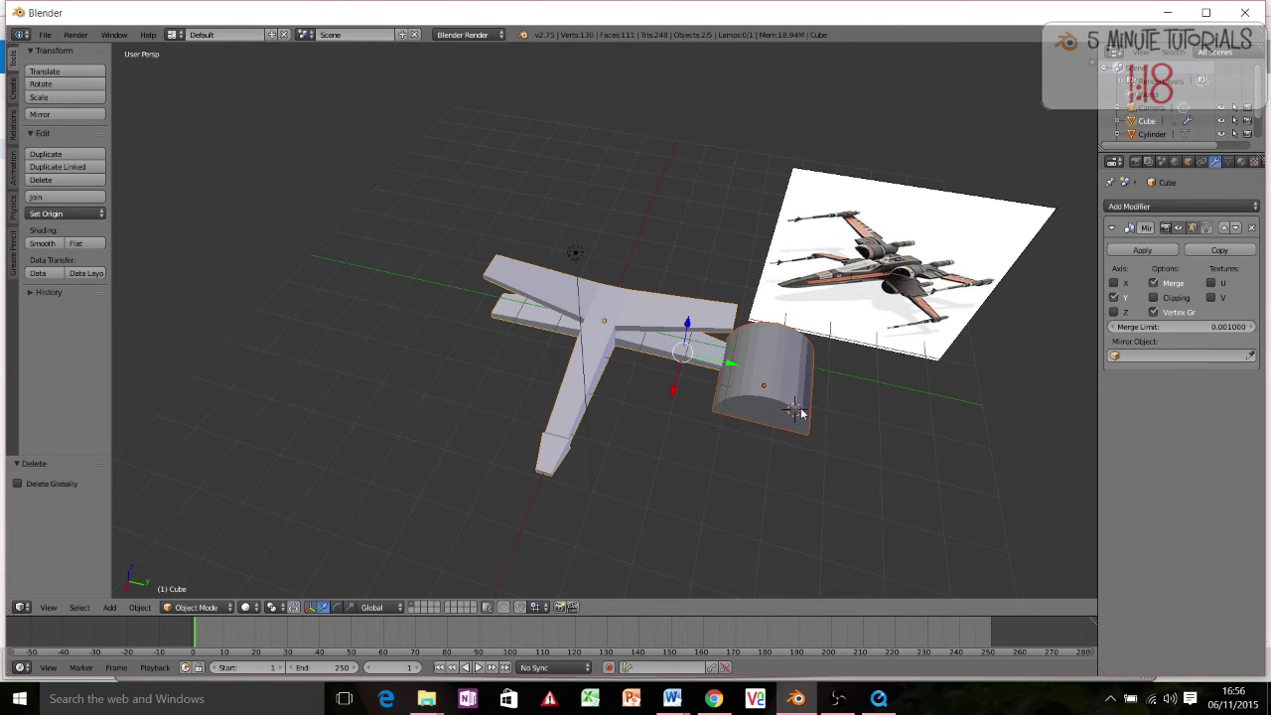
key("ctrl+j")
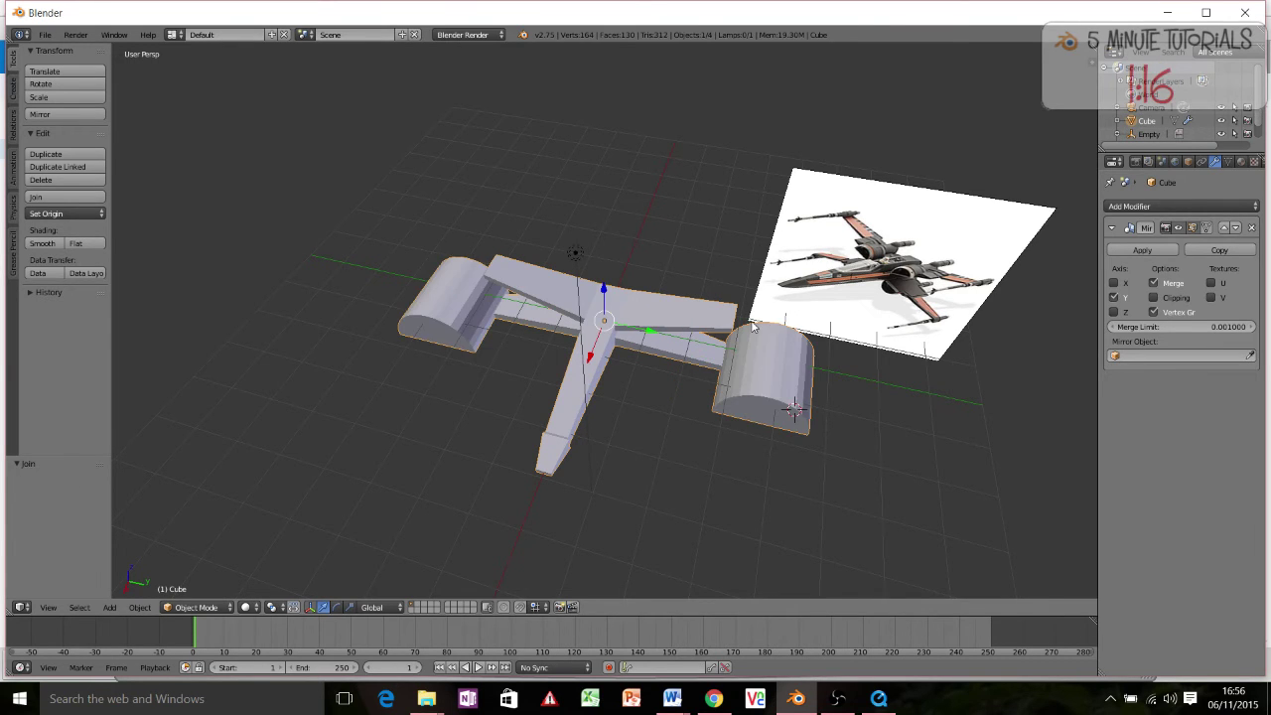
mouse_move(815, 342)
middle_mouse_down()
mouse_move(848, 315)
mouse_move(794, 340)
middle_mouse_up()
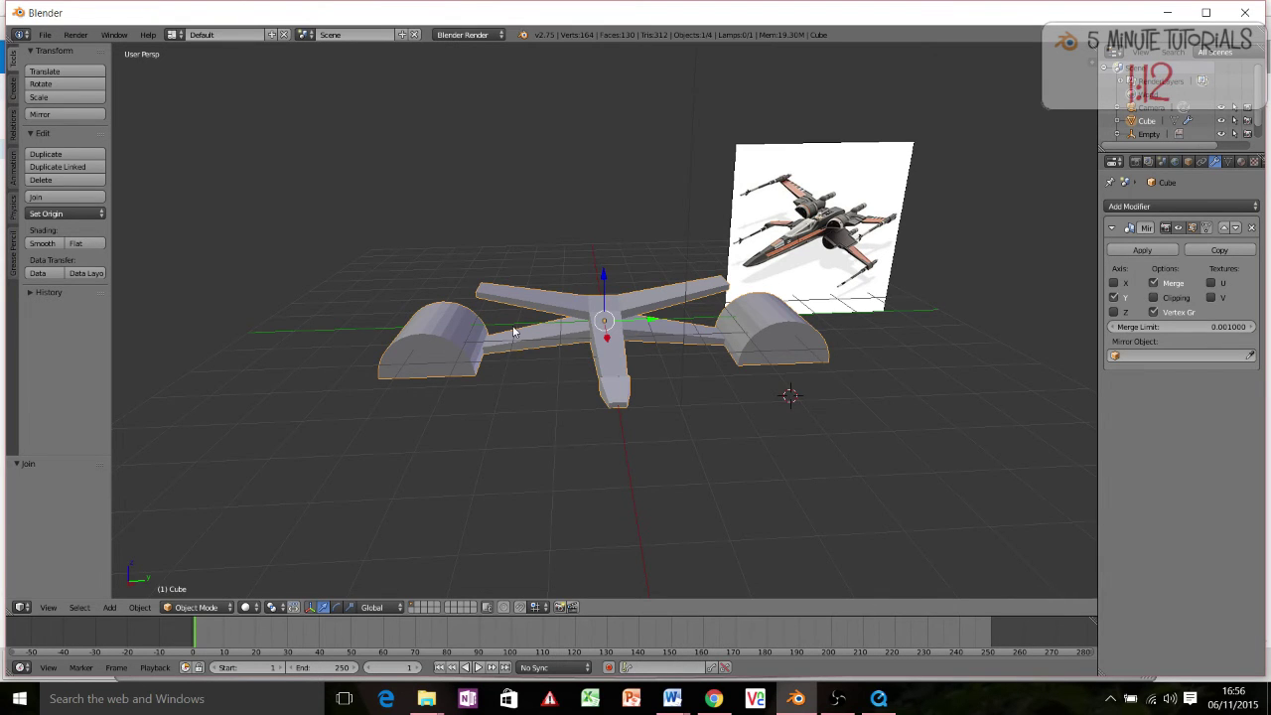
middle_click_drag(514, 331, 773, 393)
key("Tab")
Select the whole thruster piece, move it, and scale it down to about half (0.489)
key("a")
right_click(785, 379, "alt")
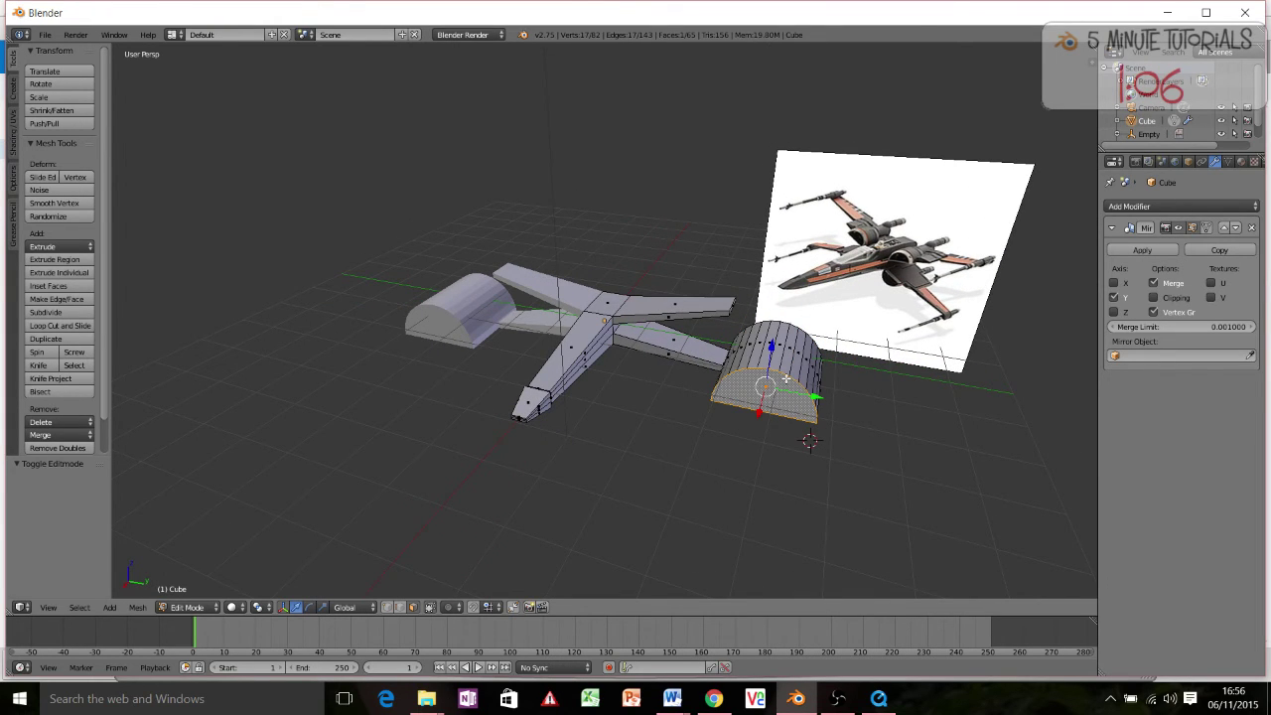
key("ctrl+l")
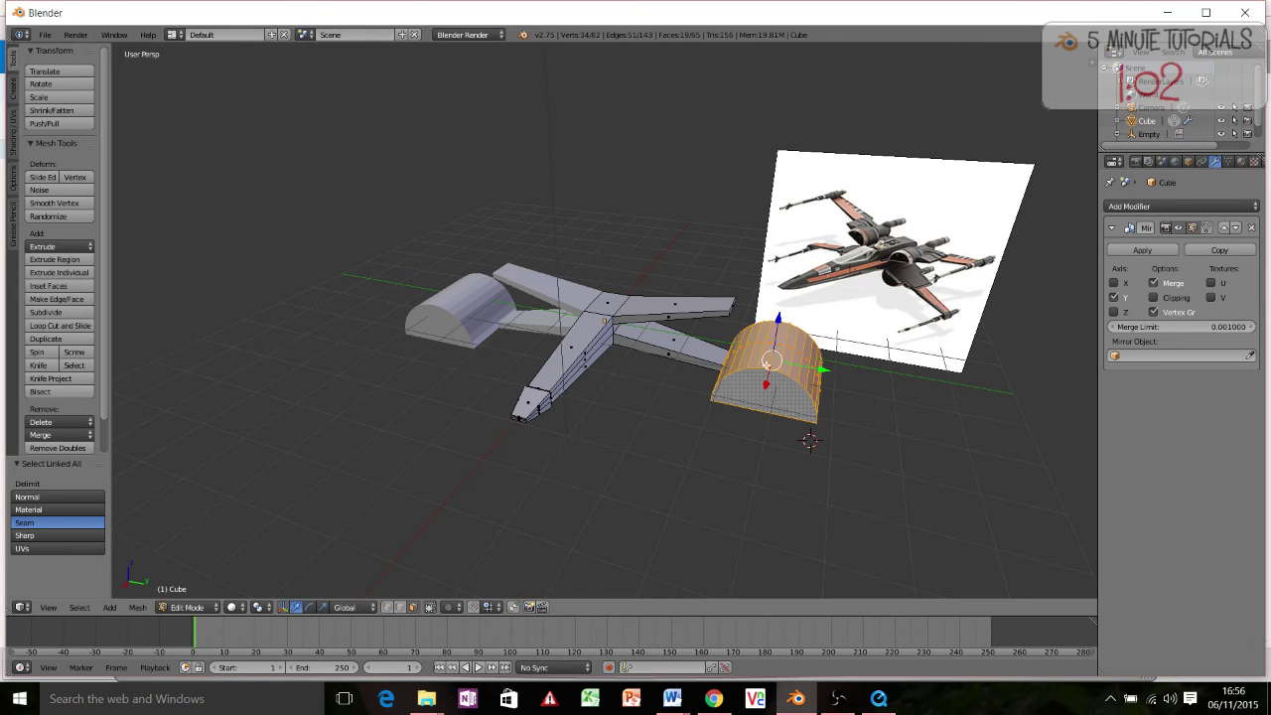
key("g")
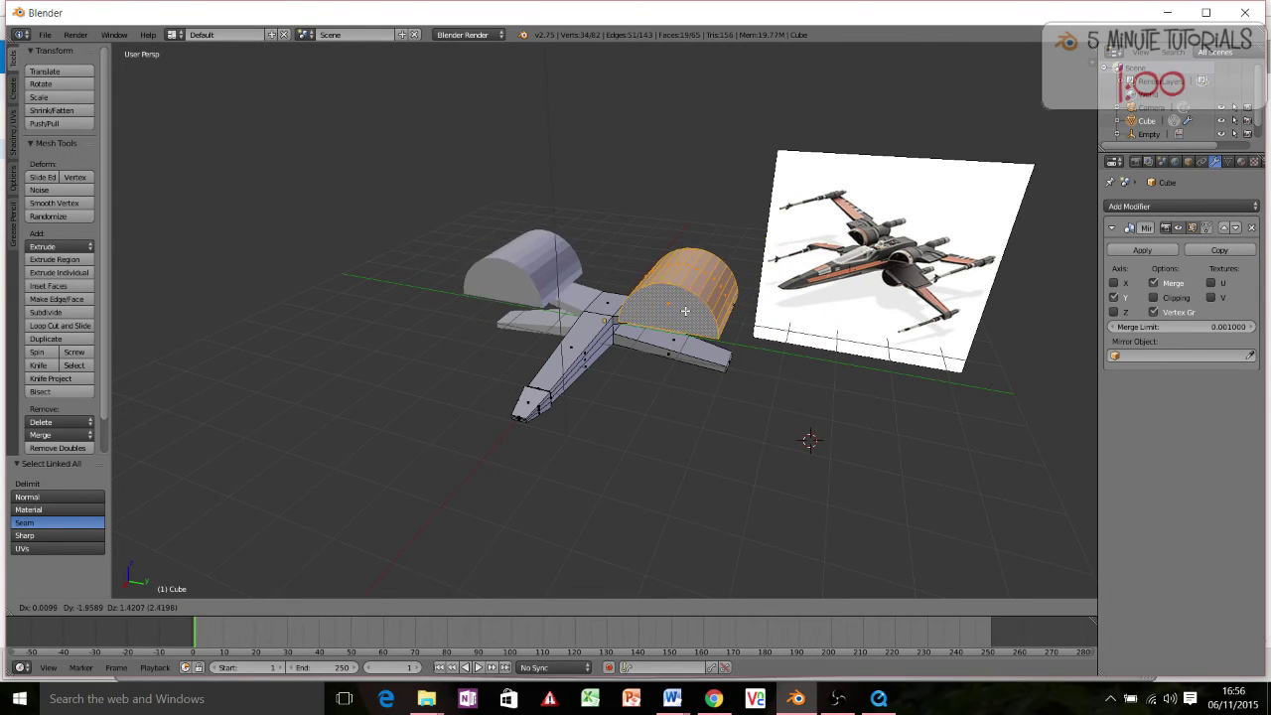
left_click(685, 311)
middle_click_drag(685, 311, 775, 330)
key("s")
left_click(737, 289)
Reposition the thruster, tilt it about the X axis, and lower it onto the upper right wing
scroll(730, 337, "up", 3)
key("g")
left_click(710, 373)
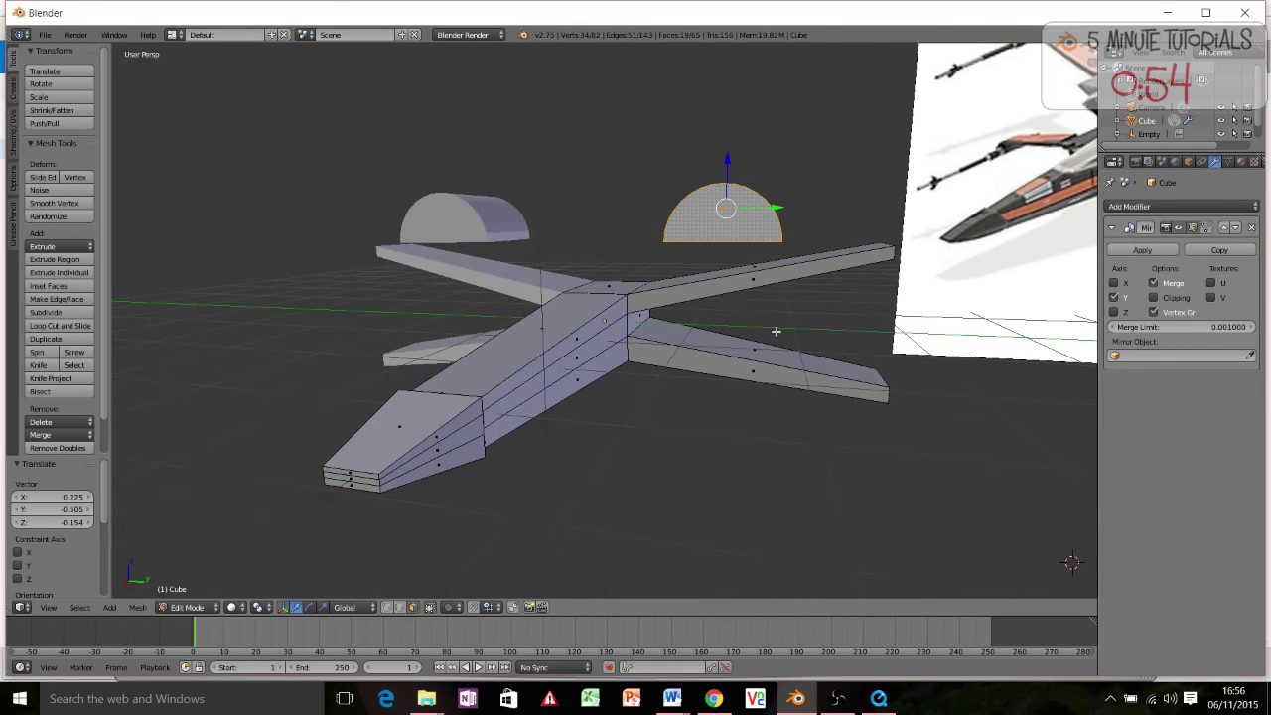
key("r")
key("x")
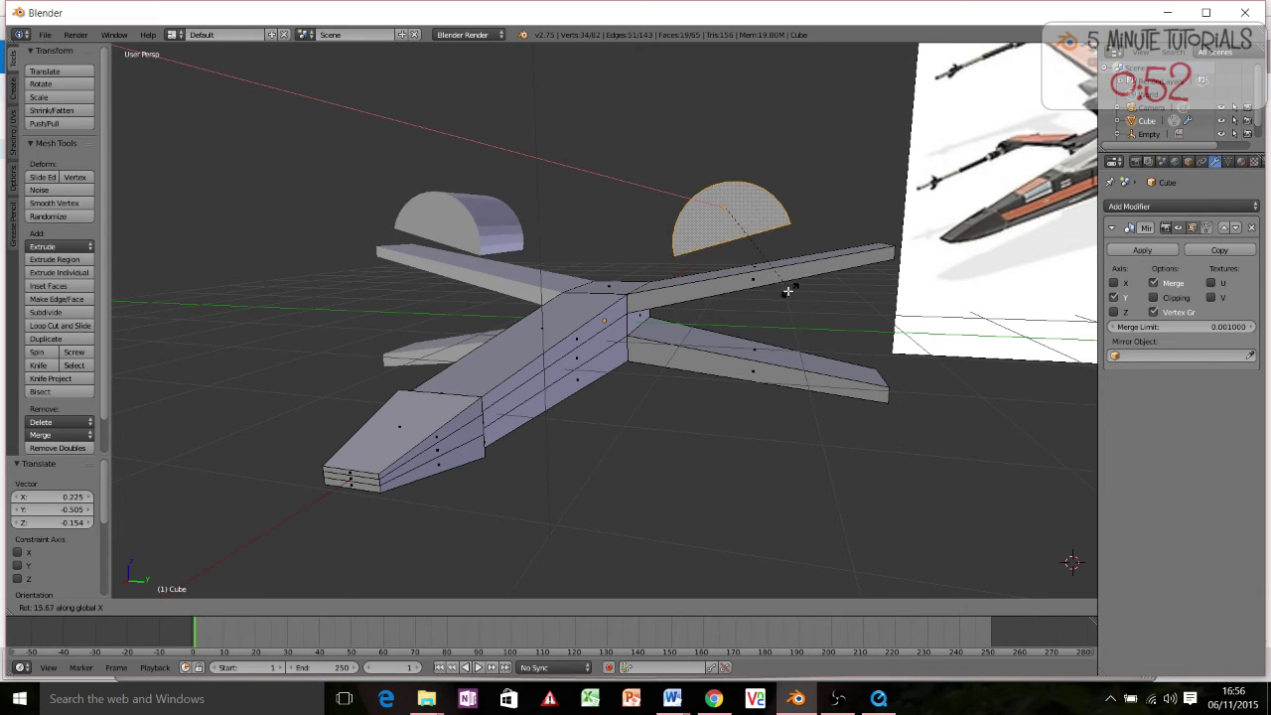
left_click(785, 296)
key("g")
left_click(783, 329)
middle_click_drag(783, 329, 717, 334)
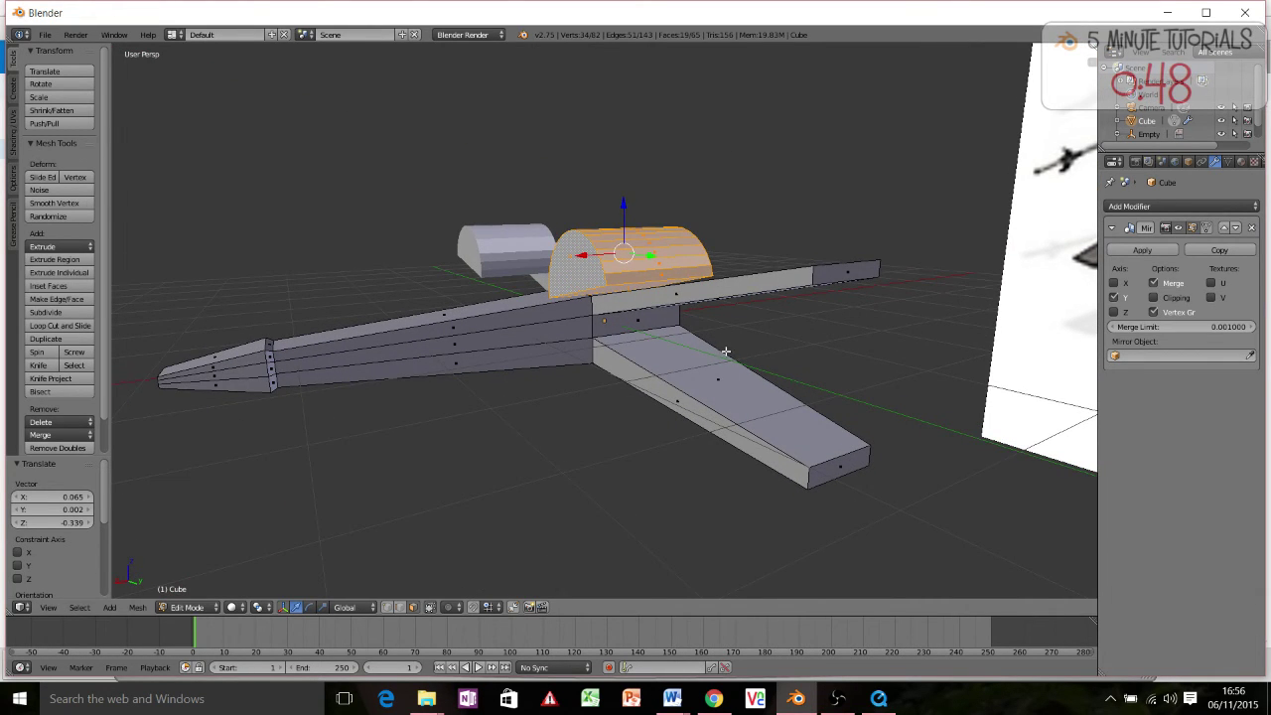
In quad view, seat the thruster against the fuselage and nudge it slightly down
key("ctrl+alt+q")
key("g")
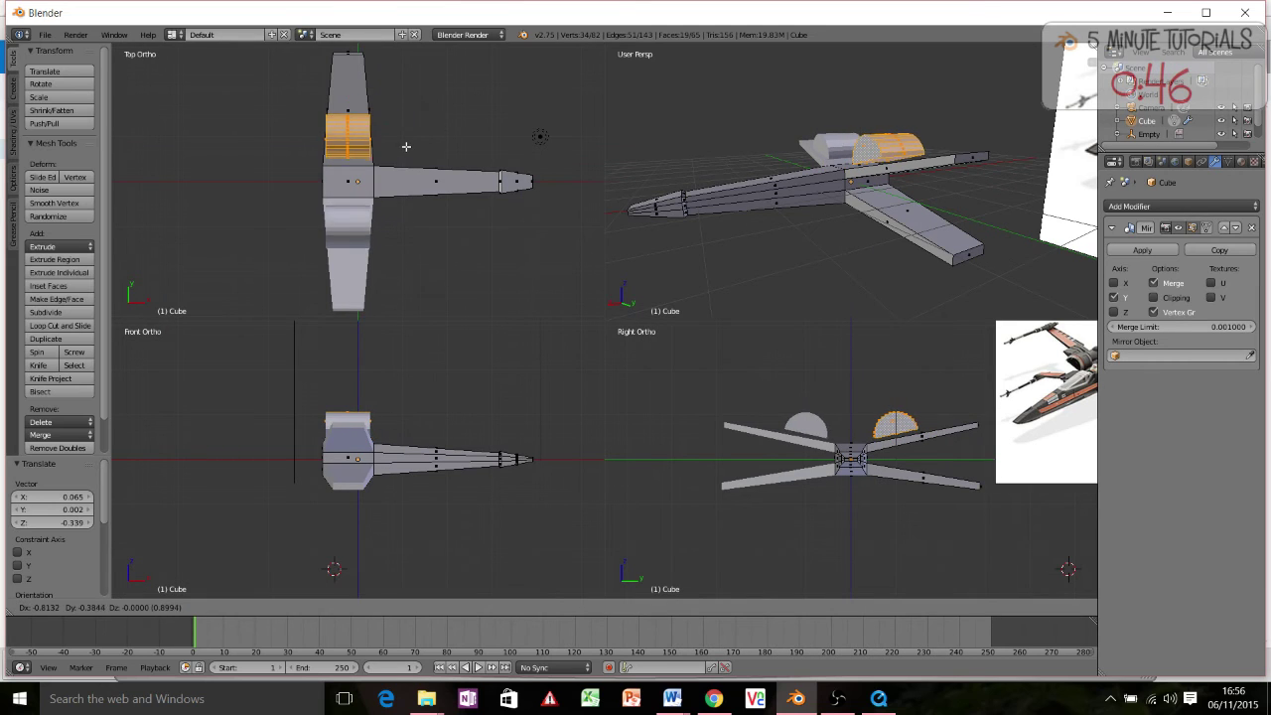
left_click(407, 142)
key("g")
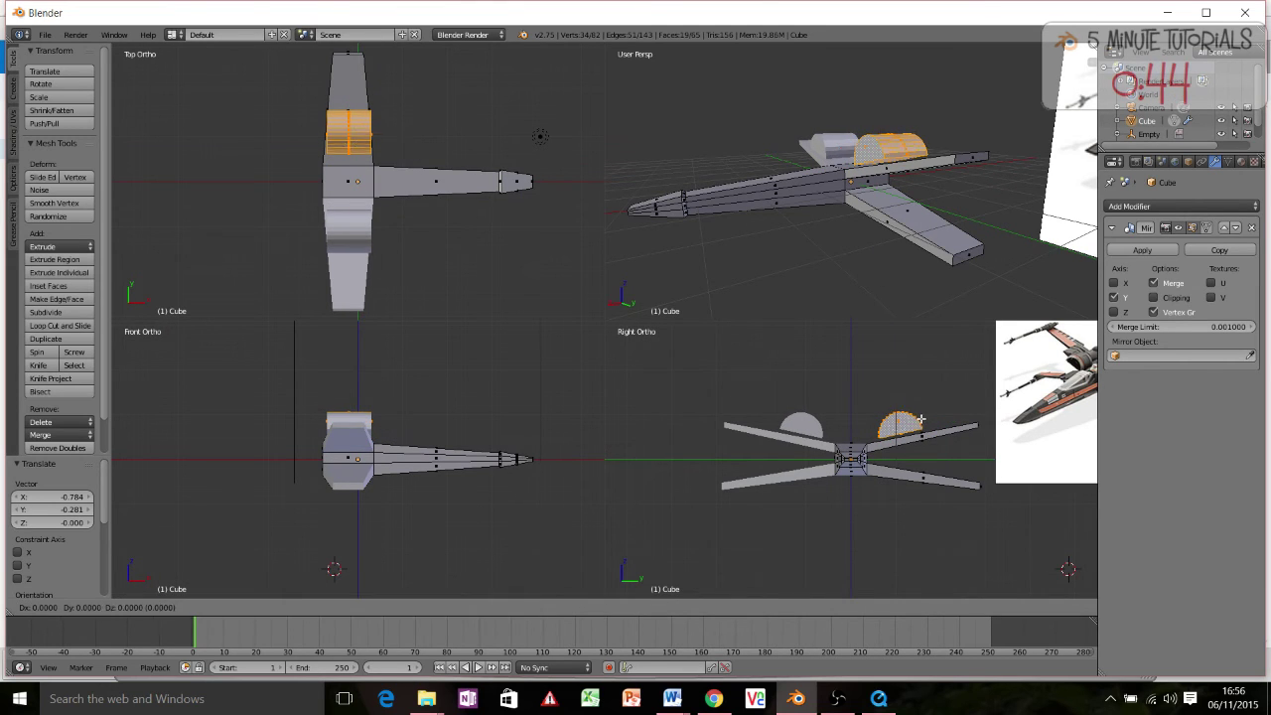
left_click(923, 424)
key("ctrl+alt+q")
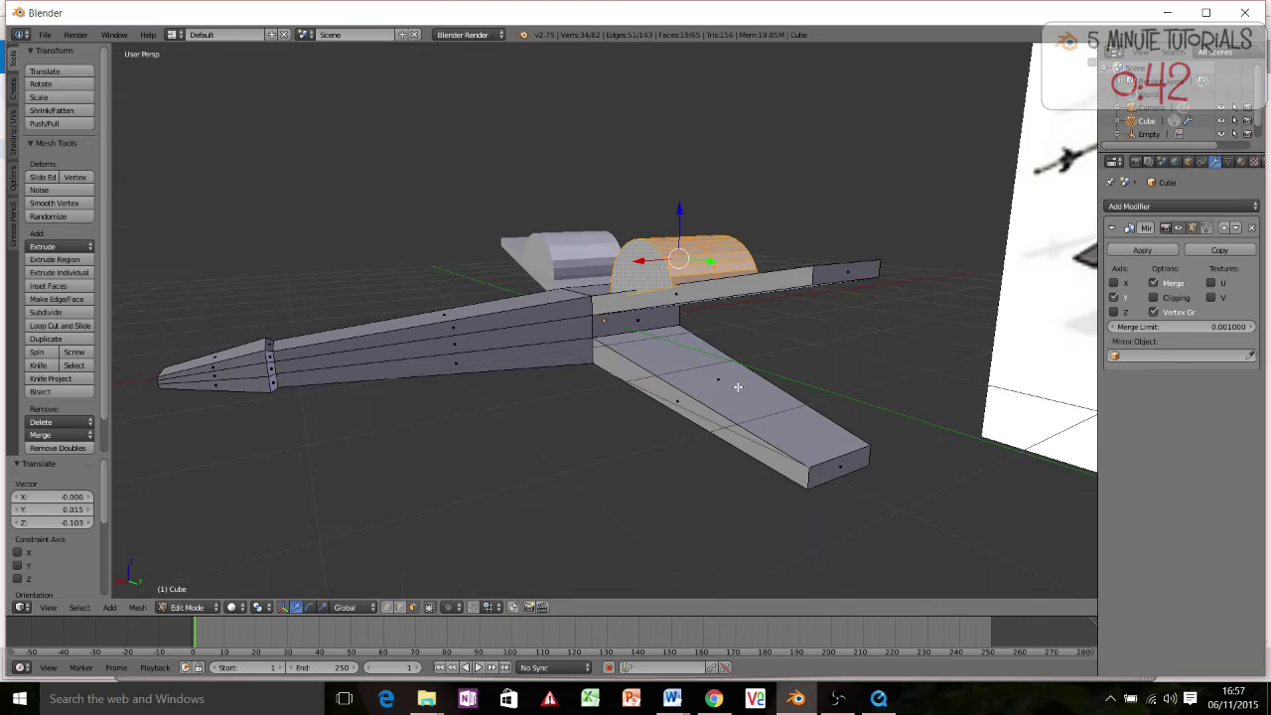
middle_click_drag(923, 424, 753, 317)
Duplicate the thruster, drop the copy below the wings along Z, and turn it 90° about Y
key("shift+d")
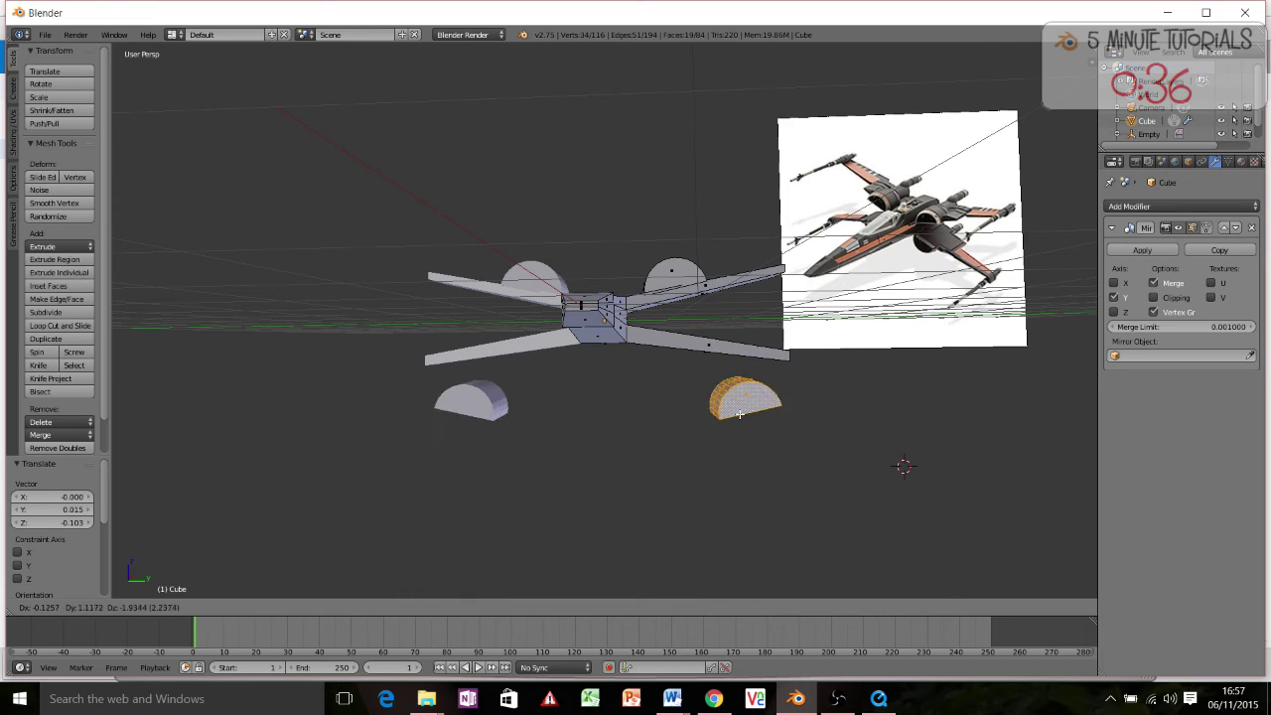
key("z")
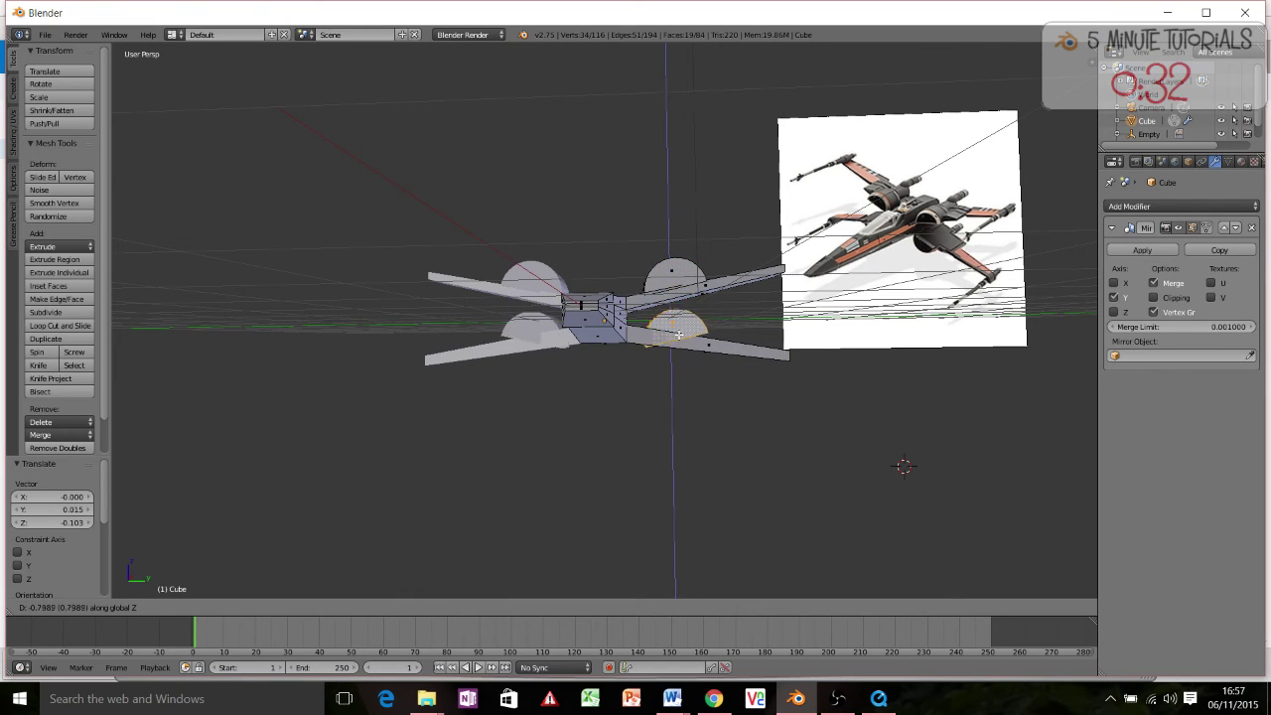
left_click(700, 335)
key("r")
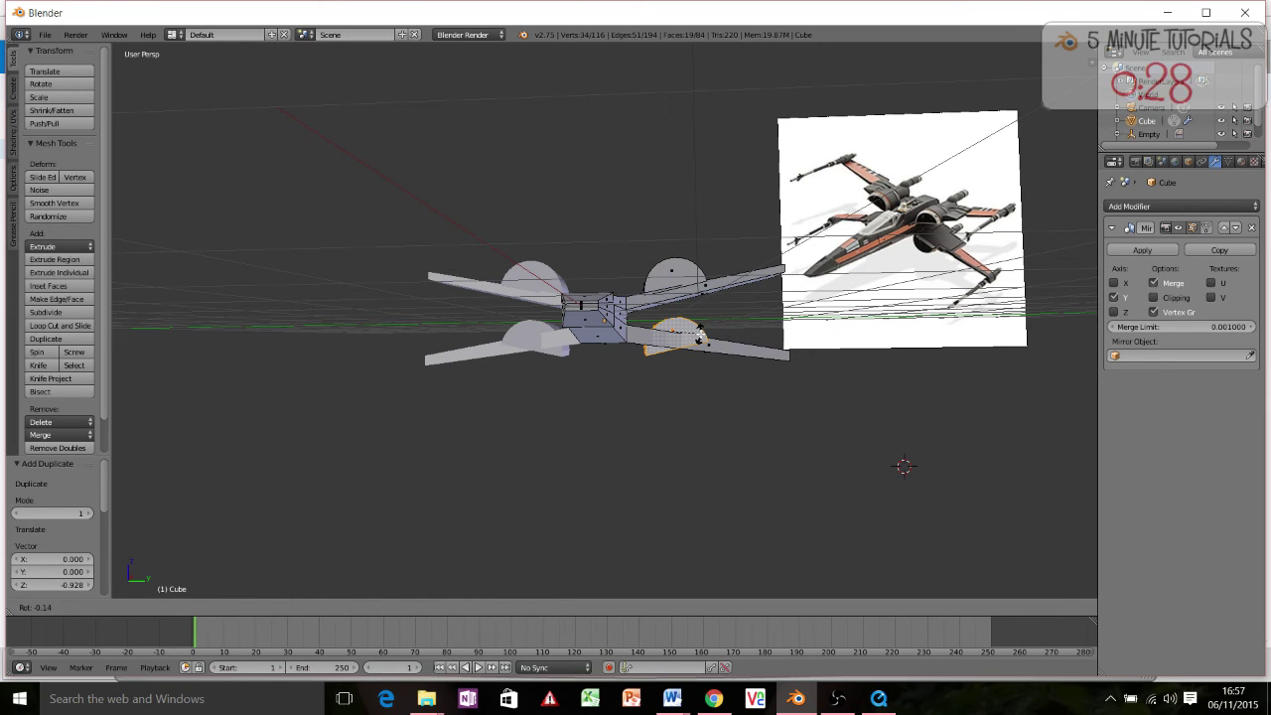
type("y90")
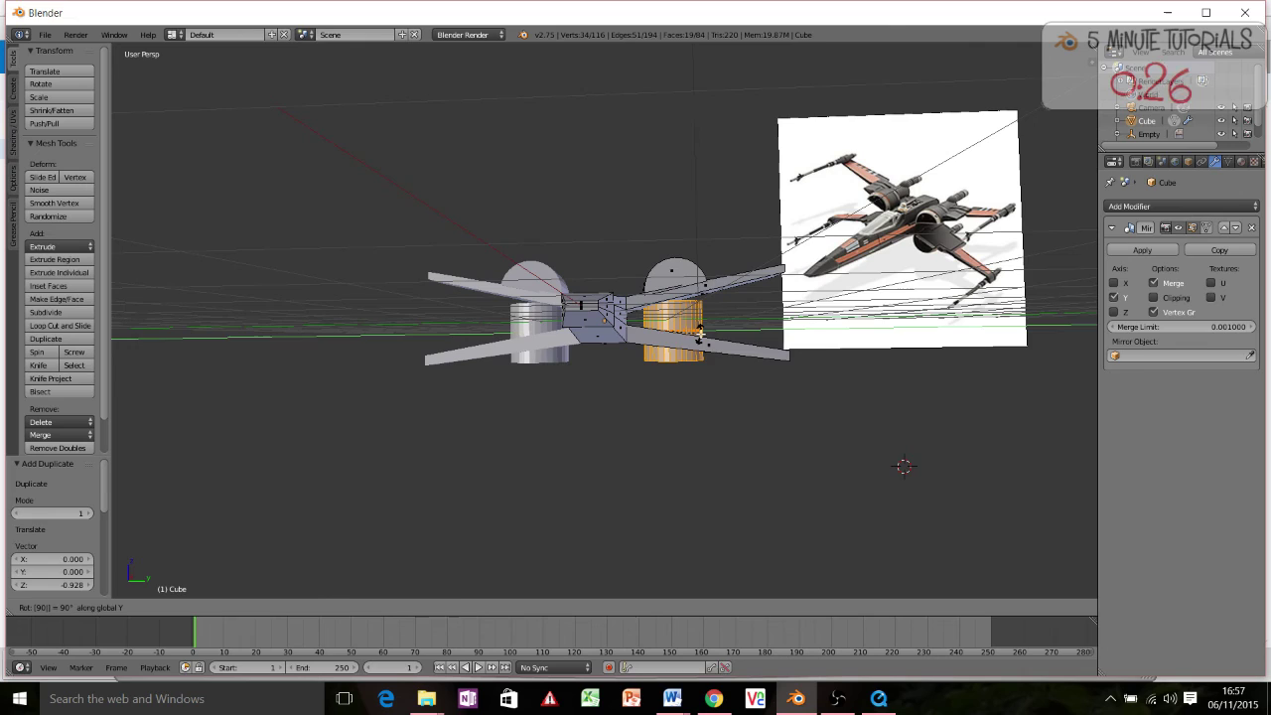
key("Return")
Flip the copy 180° about Y and lower it 0.389 on Z beneath the lower right wing
type("ry")
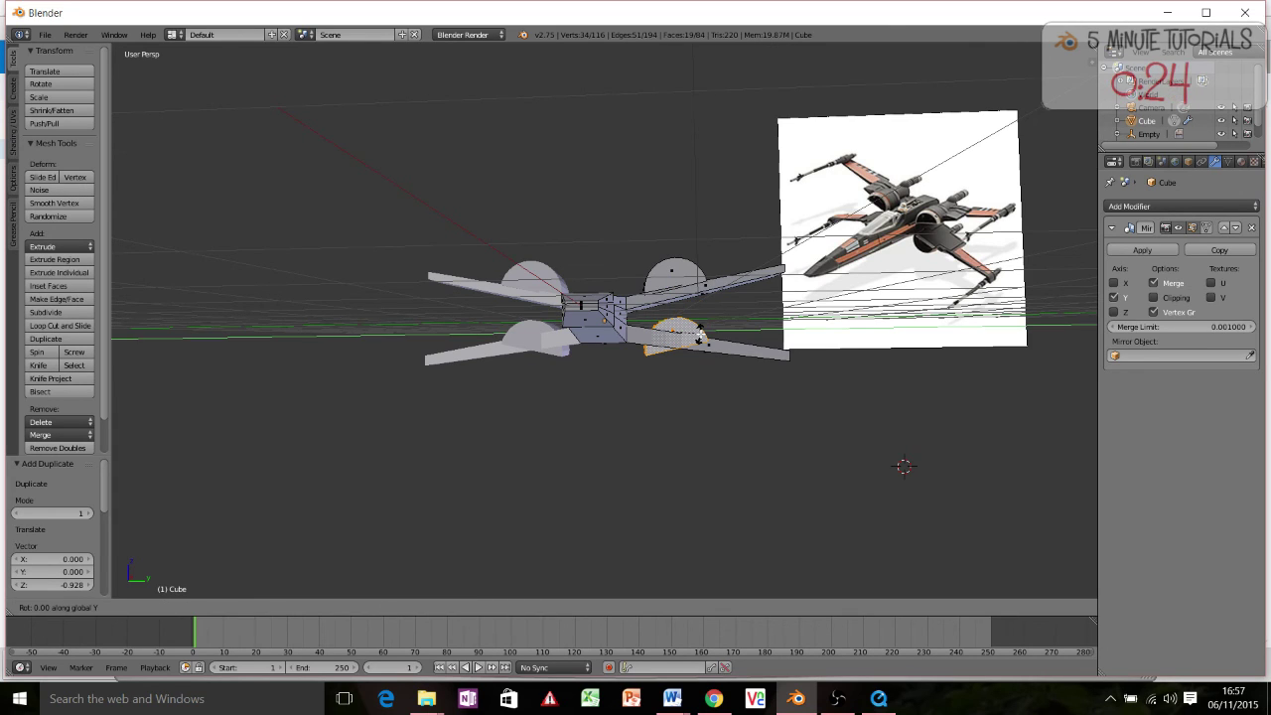
type("180")
key("Return")
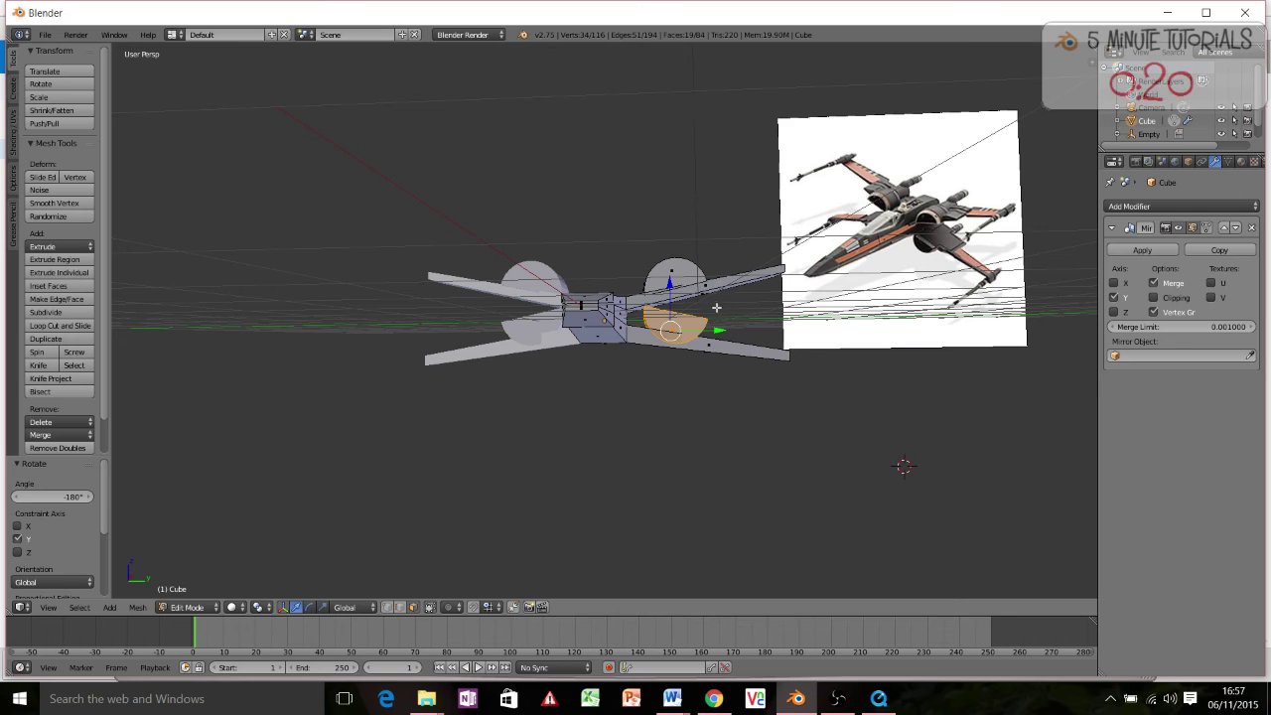
key("g")
key("z")
left_click(730, 326)
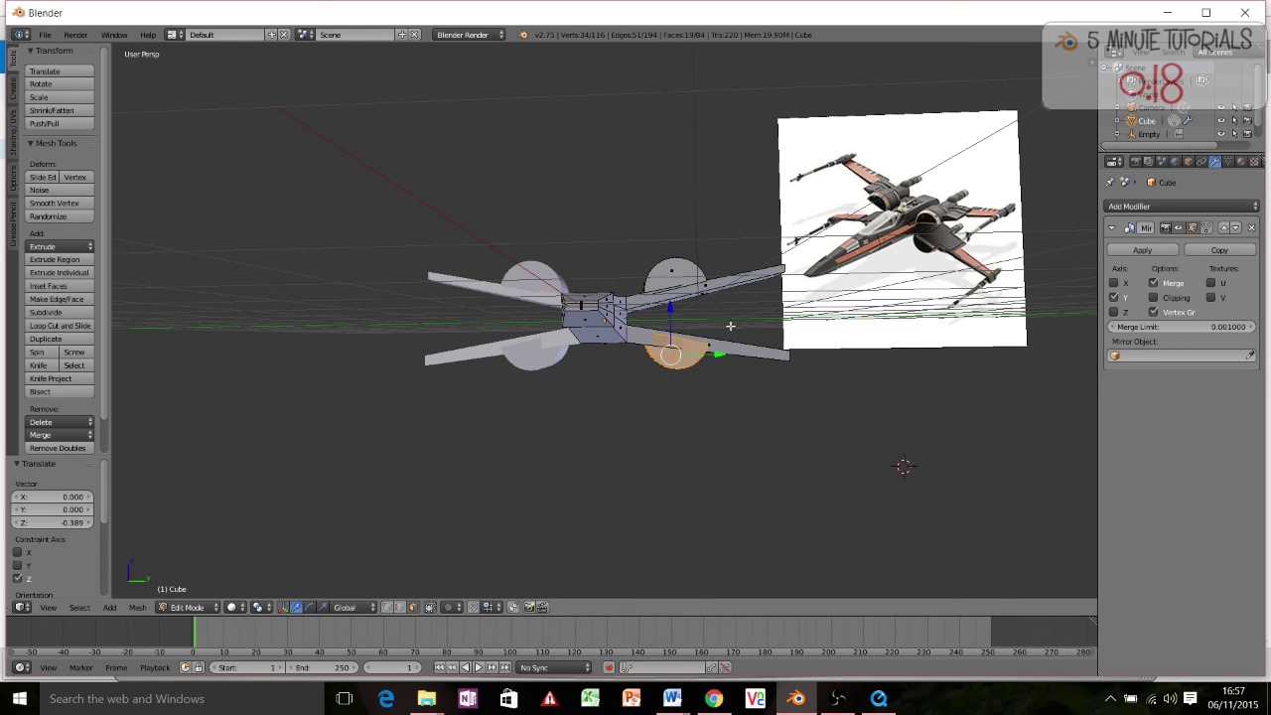
middle_click_drag(730, 326, 702, 383)
scroll(705, 360, "up", 1)
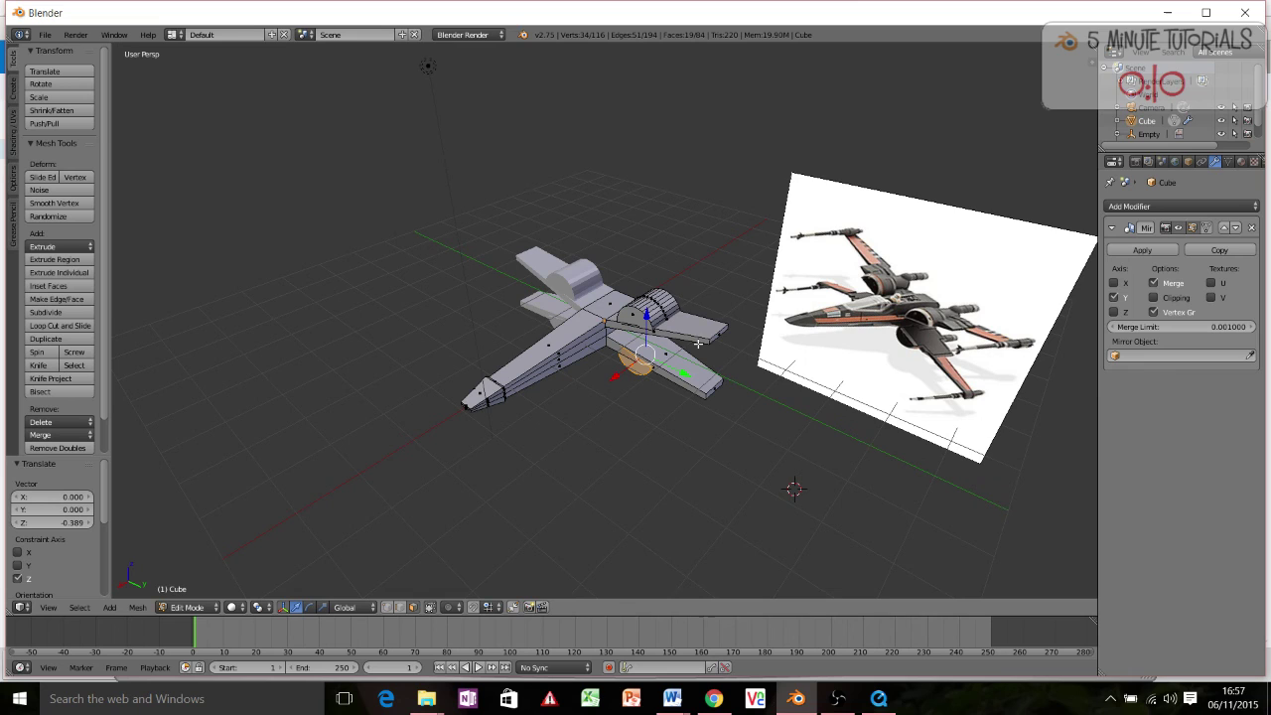
middle_click_drag(573, 346, 614, 301)
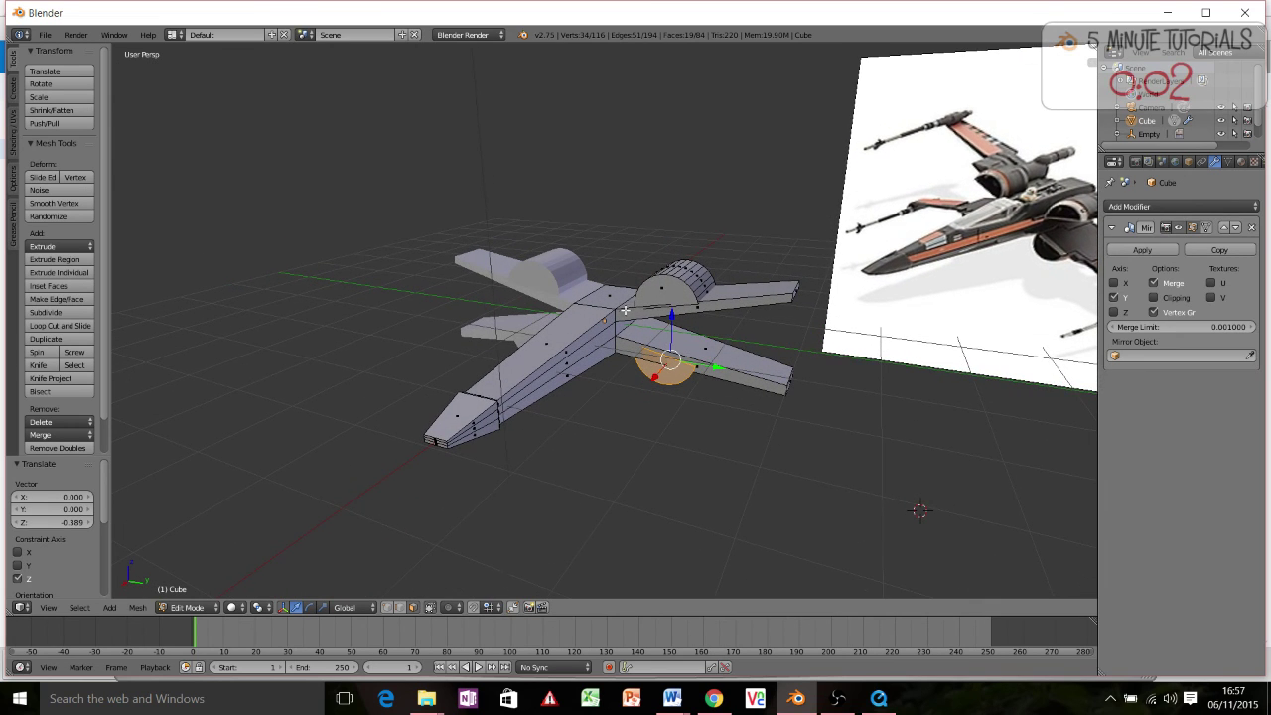